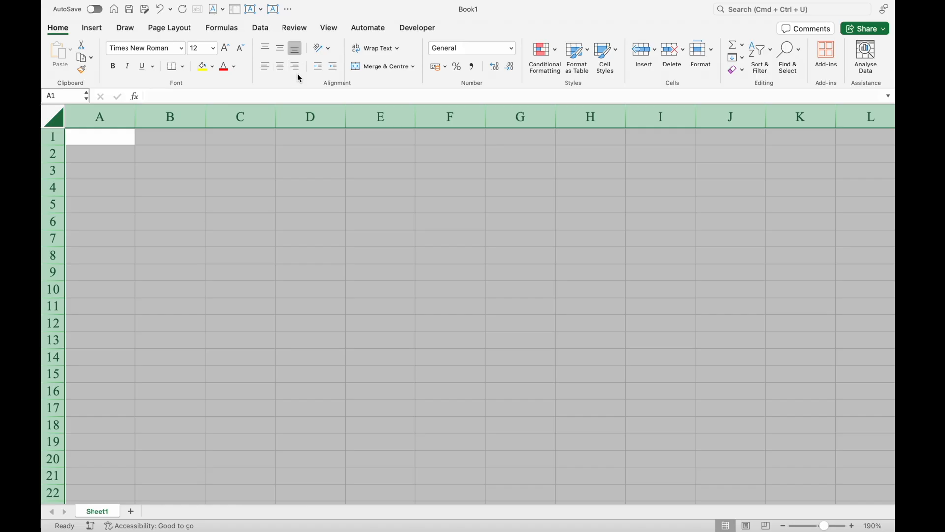
# - Vertically centre the contents of all cells in the sheet and enter "Sl. No." in cell B3
pyautogui.click(280, 49)
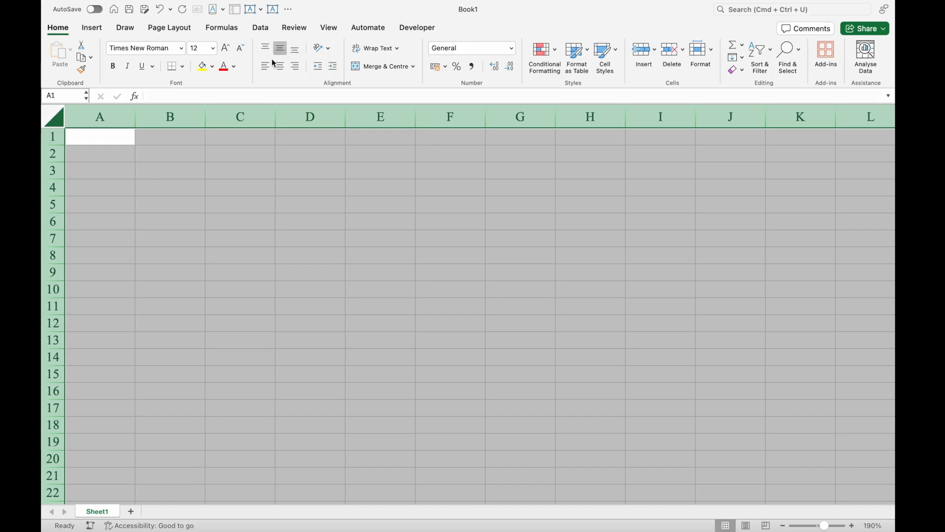
pyautogui.click(171, 170)
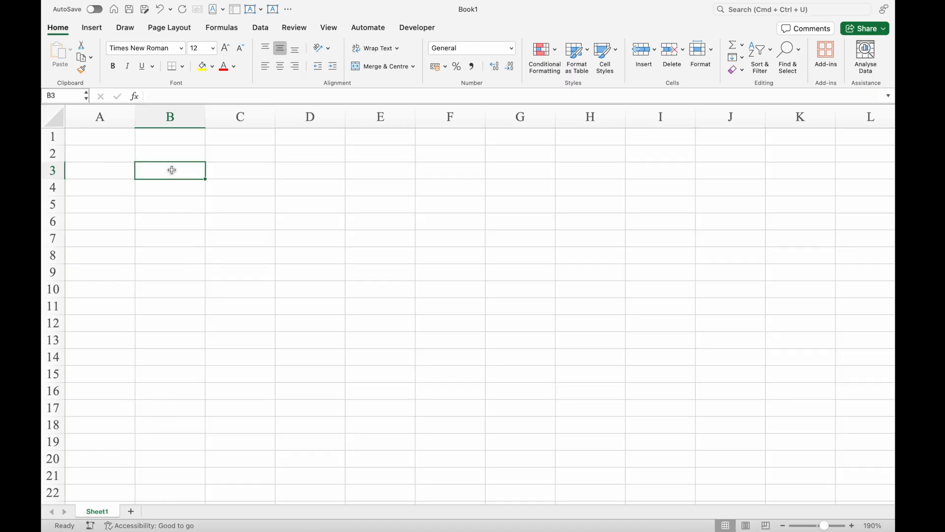
pyautogui.write('Sl. No.')
pyautogui.press('Return')
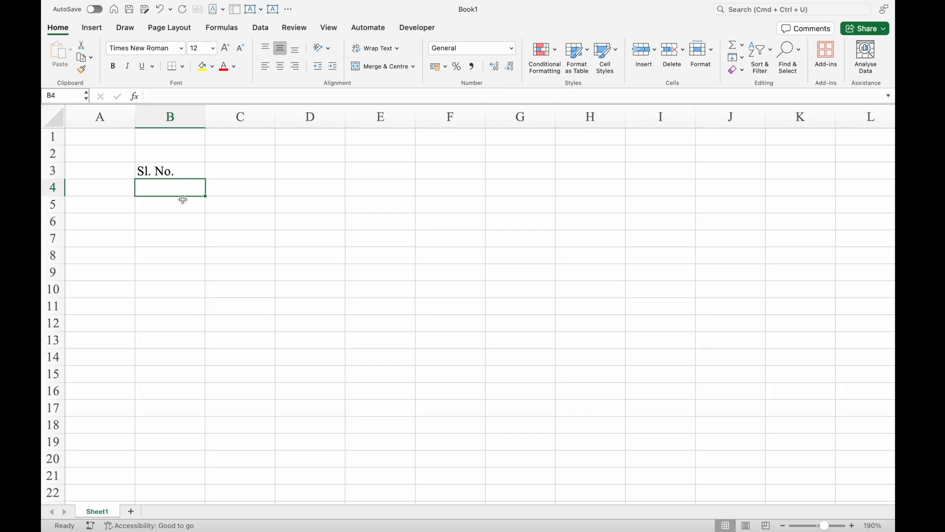
# - Try bottom alignment on the "Sl. No." cell in an enlarged row 3, undo it and fit the row height to its content
pyautogui.moveTo(57, 179); pyautogui.dragTo(61, 228)
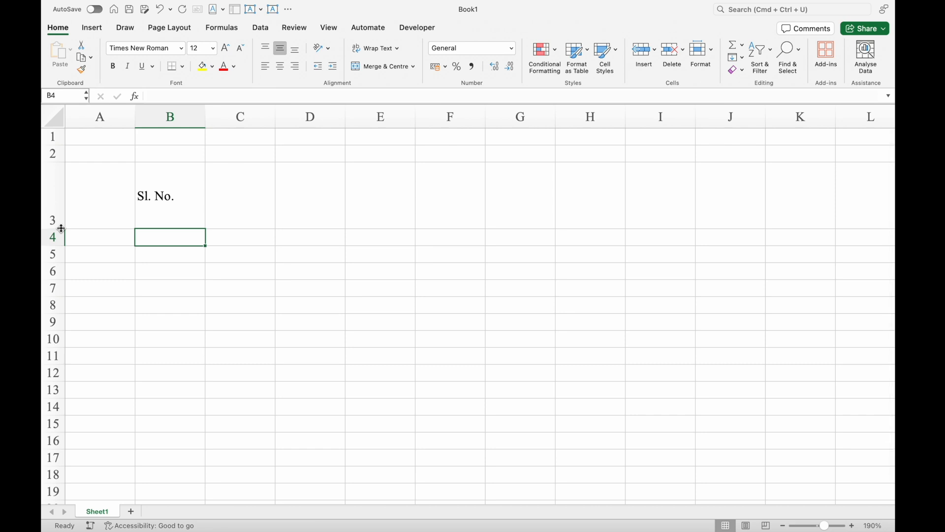
pyautogui.click(180, 205)
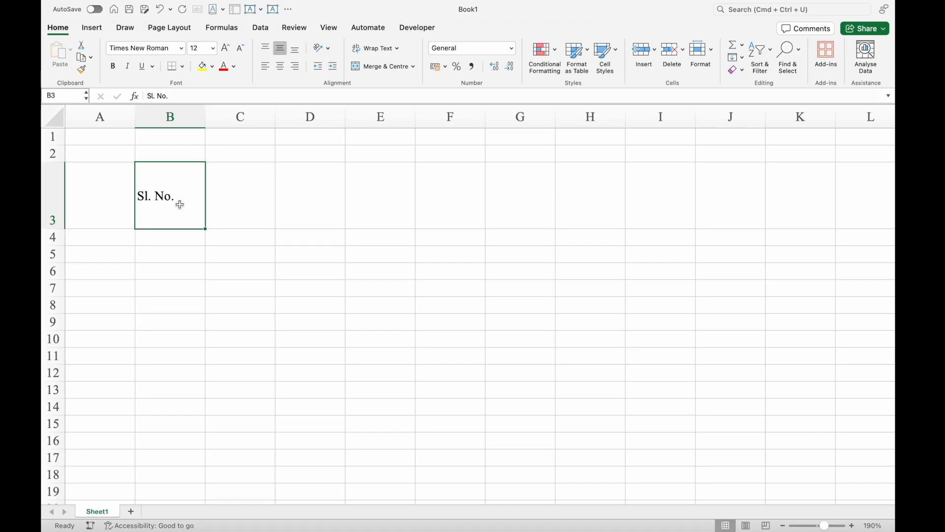
pyautogui.click(295, 49)
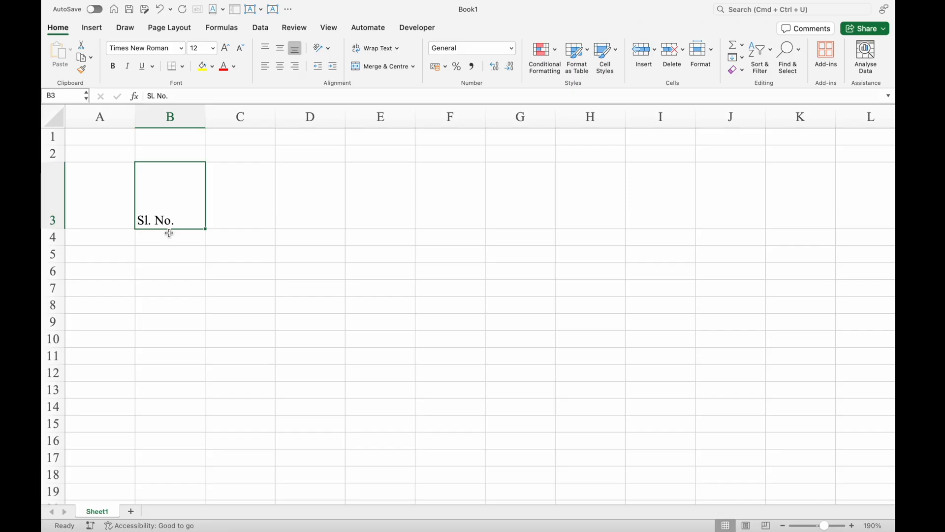
pyautogui.press('super+z')
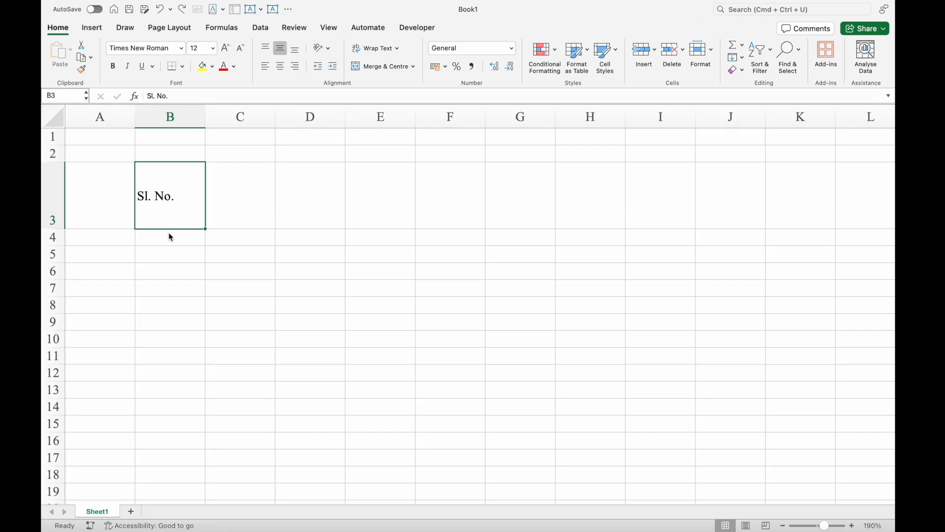
pyautogui.doubleClick(54, 229)
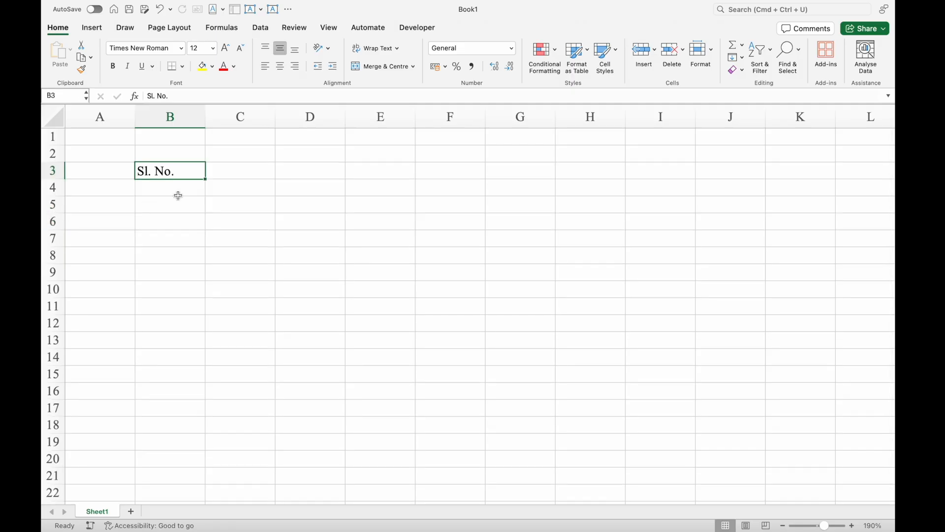
# - Shrink column A and row 1 into thin margins and remove the "Sl. No." entry from cell B3
pyautogui.moveTo(135, 117); pyautogui.dragTo(58, 138)
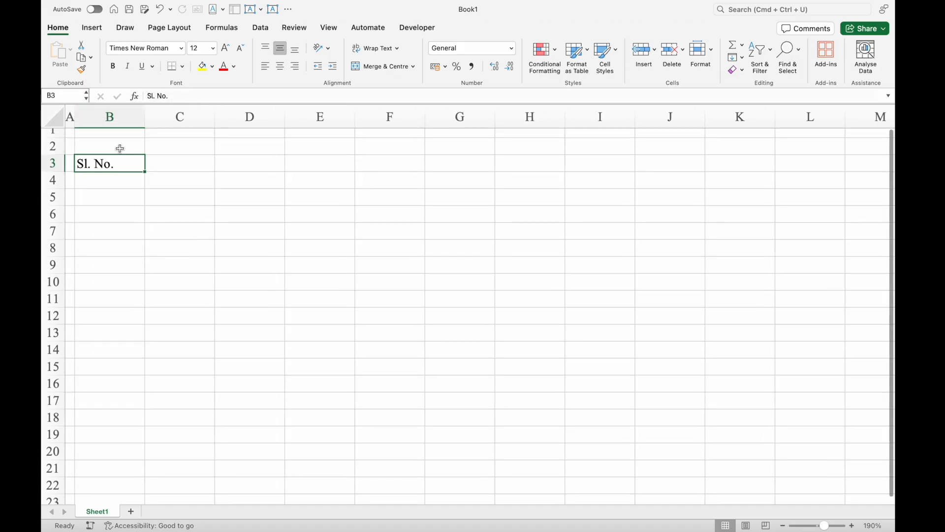
pyautogui.press('super+z')
pyautogui.click(70, 116)
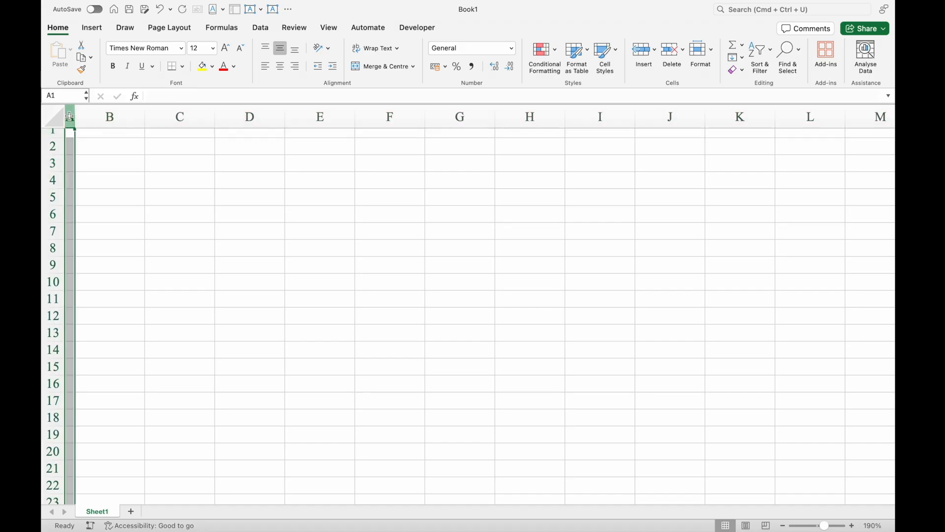
pyautogui.click(59, 132)
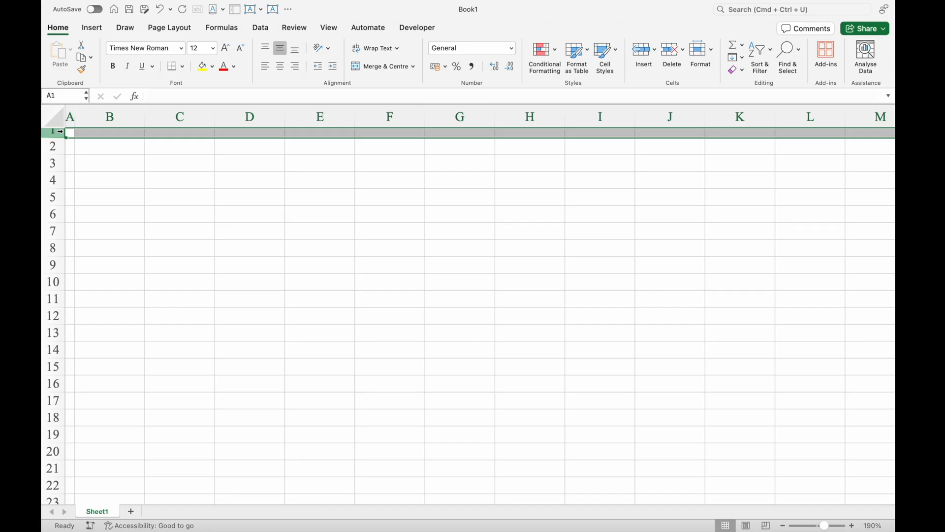
# - Enter the title "Attendance Sheet" in cell B2
pyautogui.click(122, 149)
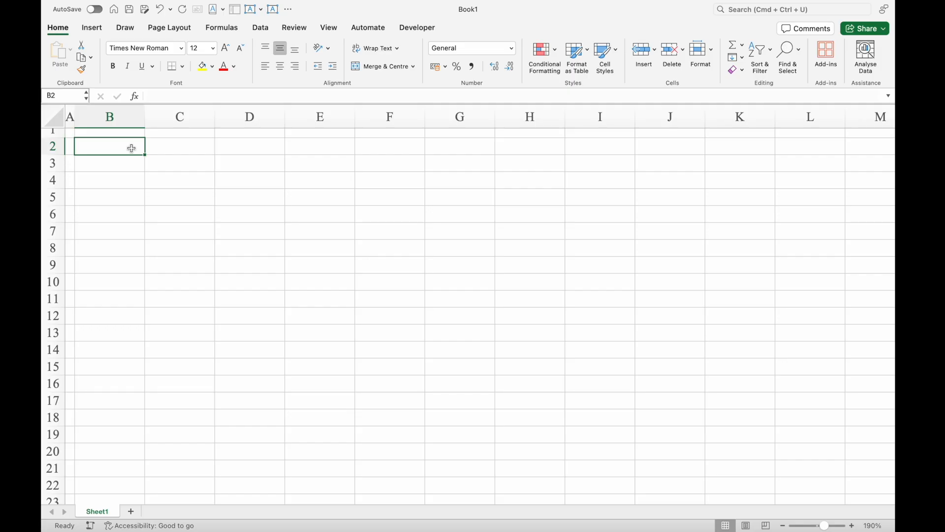
pyautogui.write('Attendance Sheet')
pyautogui.press('Return')
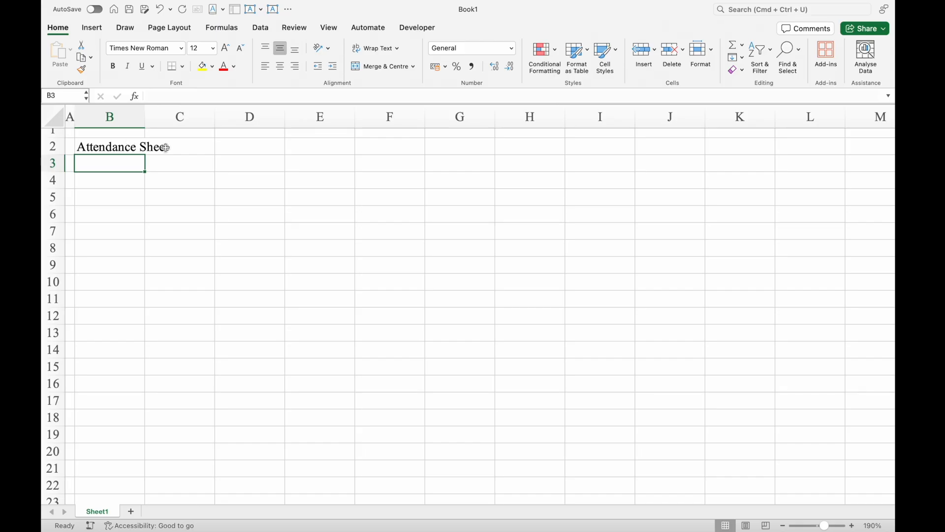
# - Try widening column B to fit the title and undo the width change
pyautogui.moveTo(145, 116); pyautogui.dragTo(234, 123)
pyautogui.press('super+z')
pyautogui.click(143, 114)
# - Merge and centre the "Attendance Sheet" title across cells B2 to G2
pyautogui.click(103, 147)
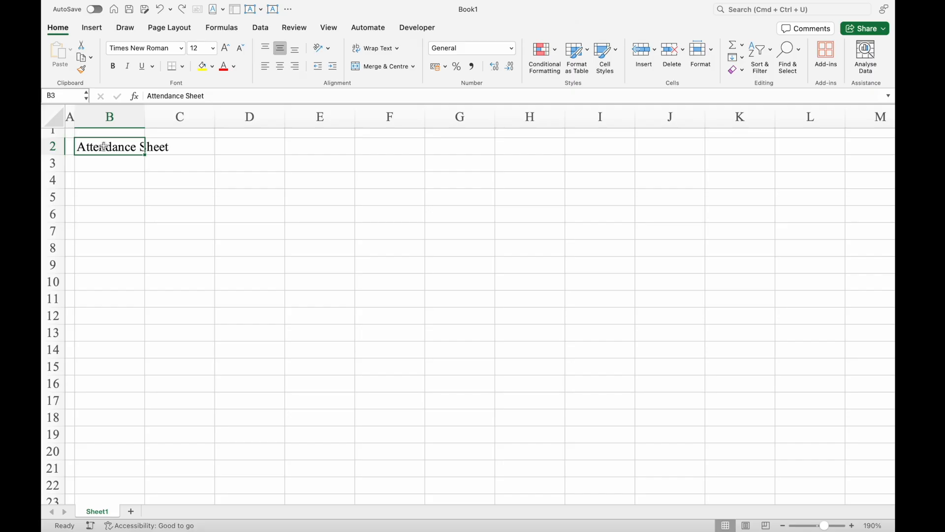
pyautogui.moveTo(104, 146); pyautogui.dragTo(453, 145)
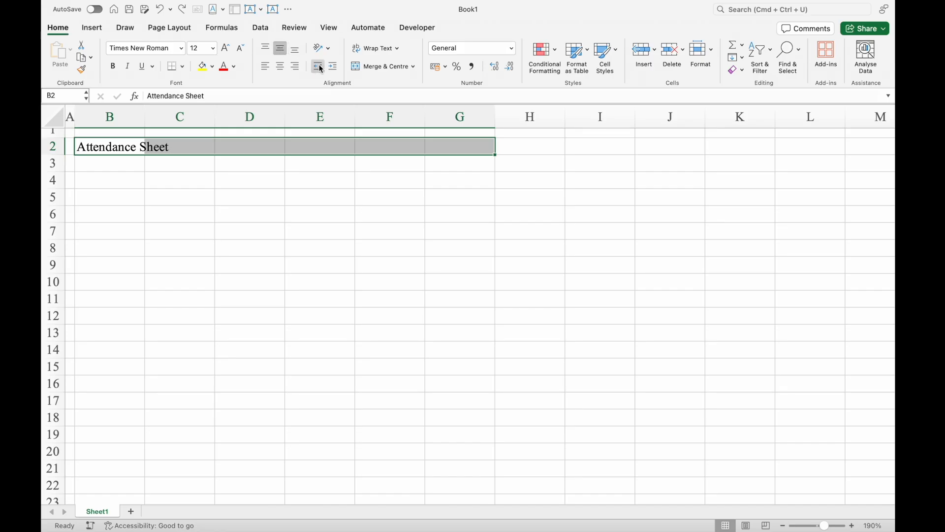
pyautogui.click(375, 71)
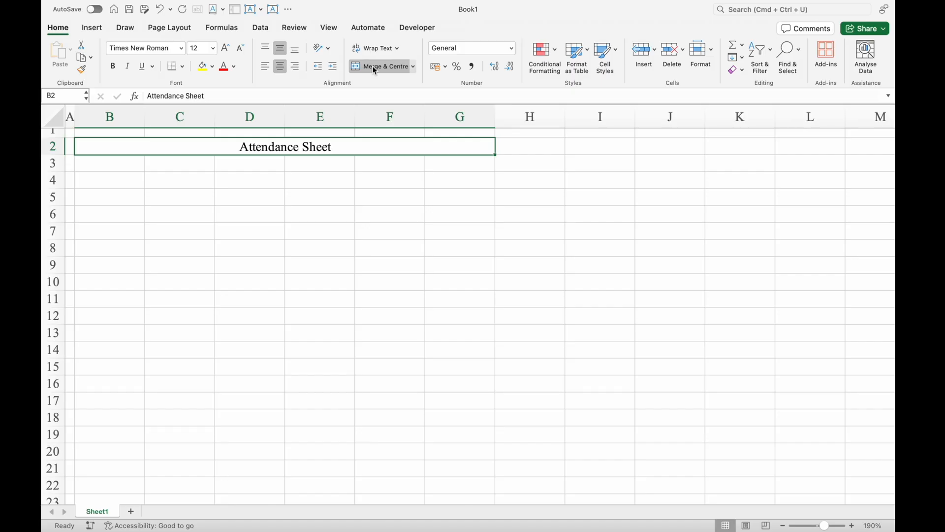
# - Apply the Times New Roman font to the entire sheet
pyautogui.click(53, 118)
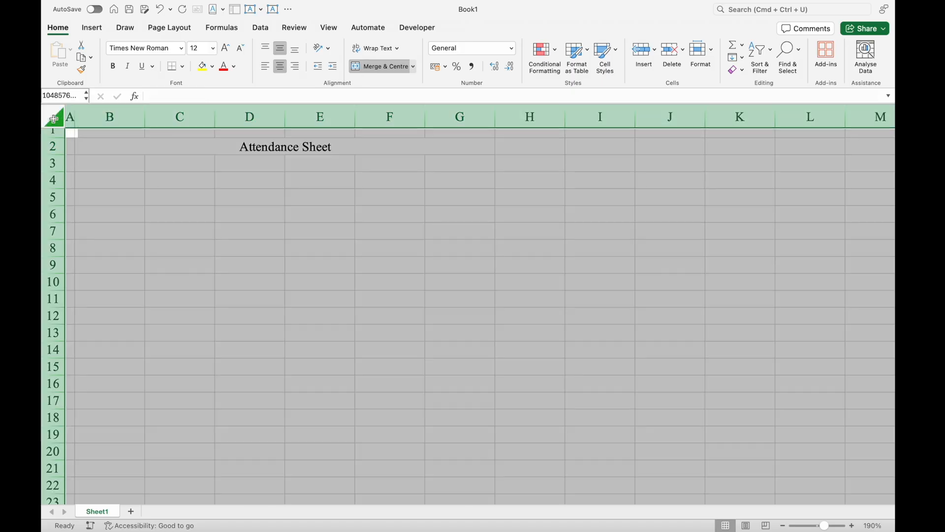
pyautogui.click(182, 49)
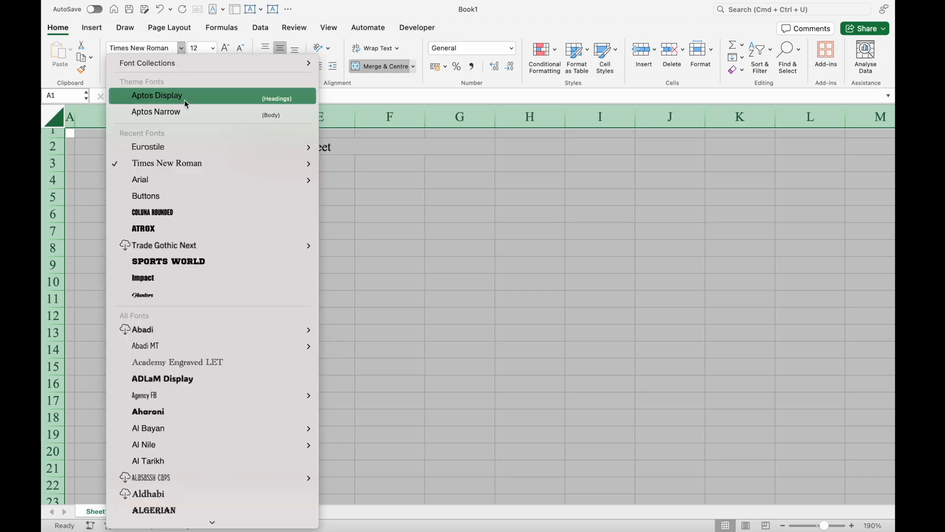
pyautogui.moveTo(196, 165)
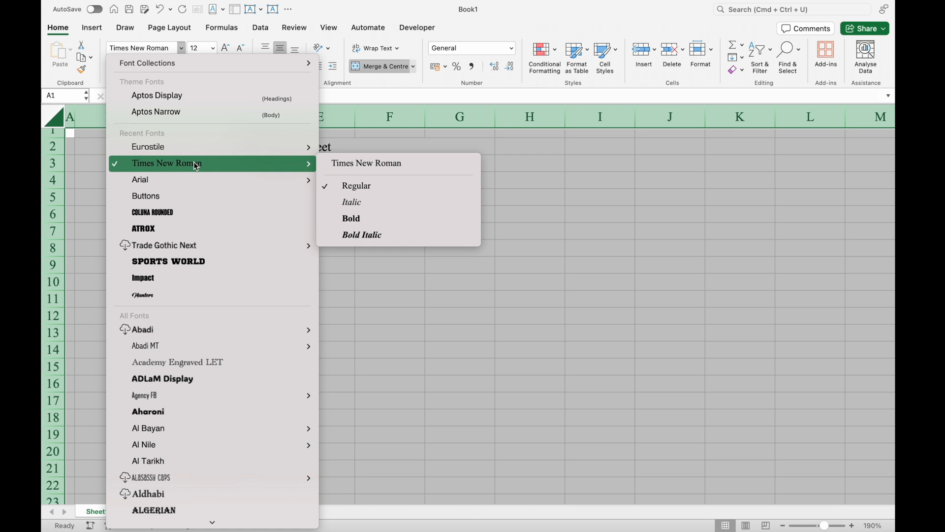
pyautogui.click(195, 166)
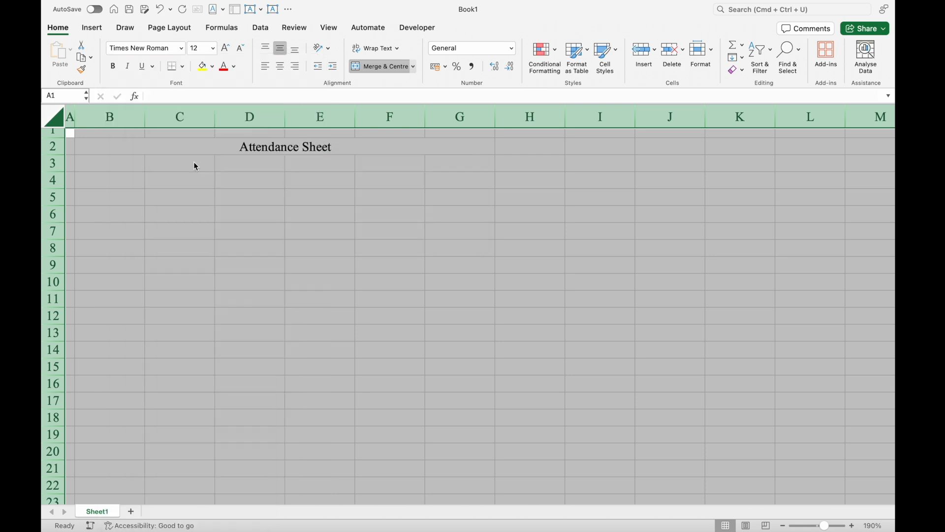
pyautogui.click(195, 166)
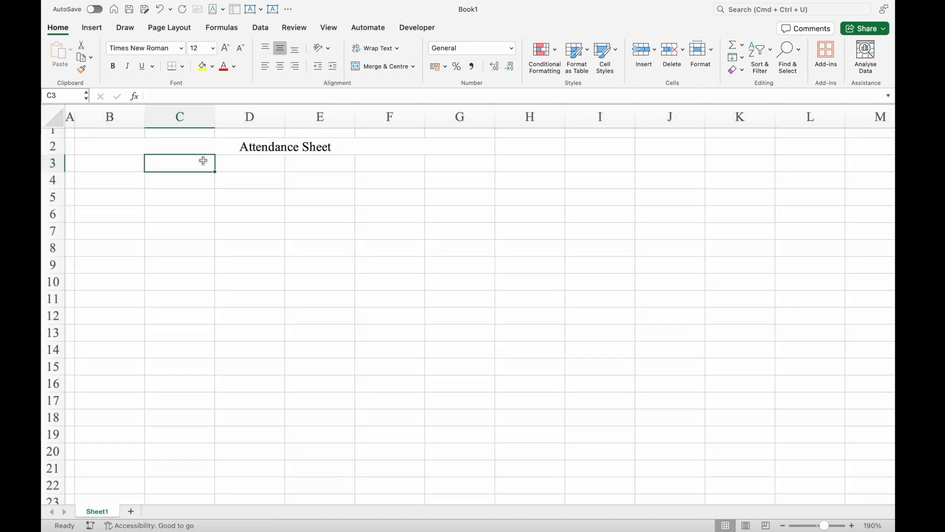
# - Fill the merged "Attendance Sheet" title cell with standard blue and make its text white
pyautogui.click(199, 148)
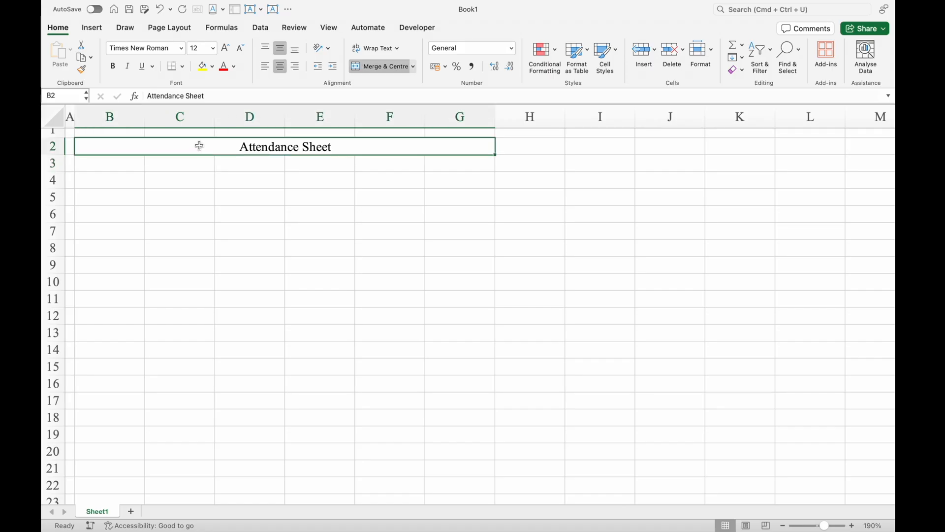
pyautogui.click(213, 66)
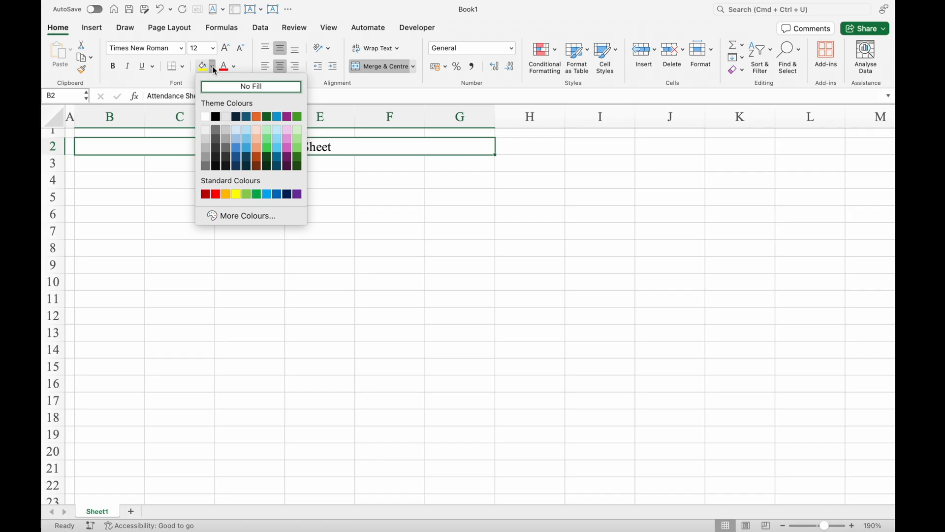
pyautogui.click(278, 196)
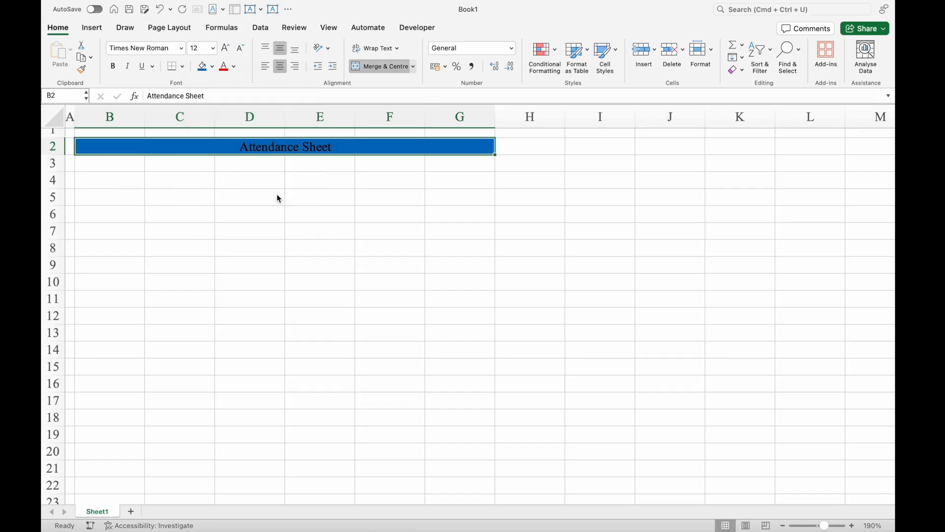
pyautogui.click(235, 68)
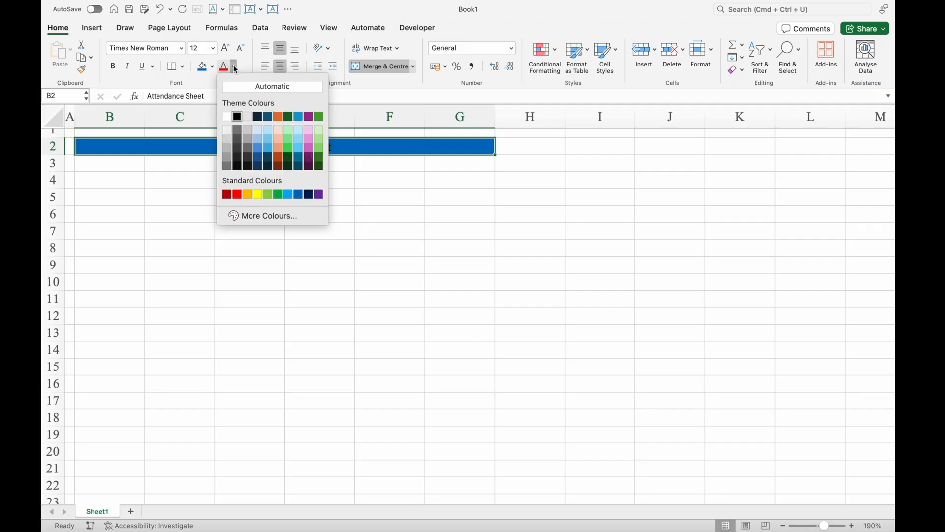
pyautogui.click(227, 117)
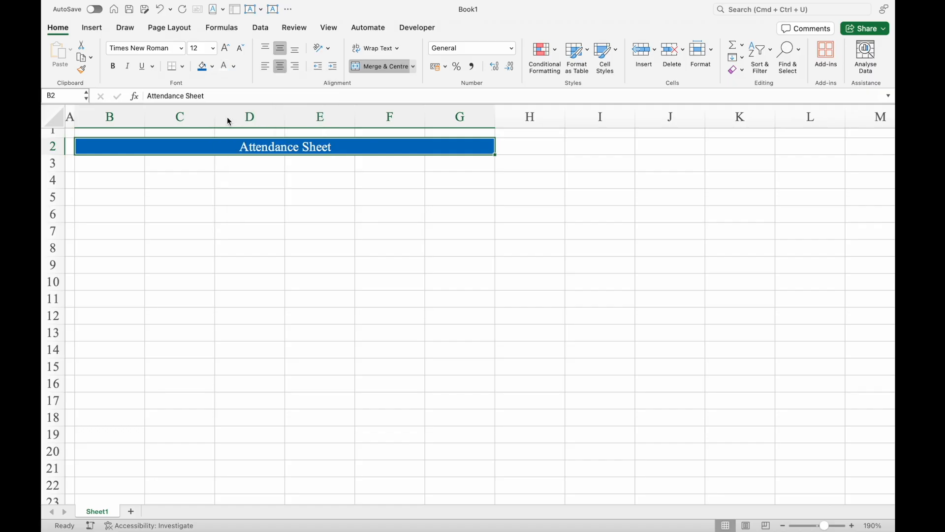
# - Try yellow text for the title and set the text colour back to white
pyautogui.click(235, 66)
pyautogui.click(256, 192)
pyautogui.click(234, 66)
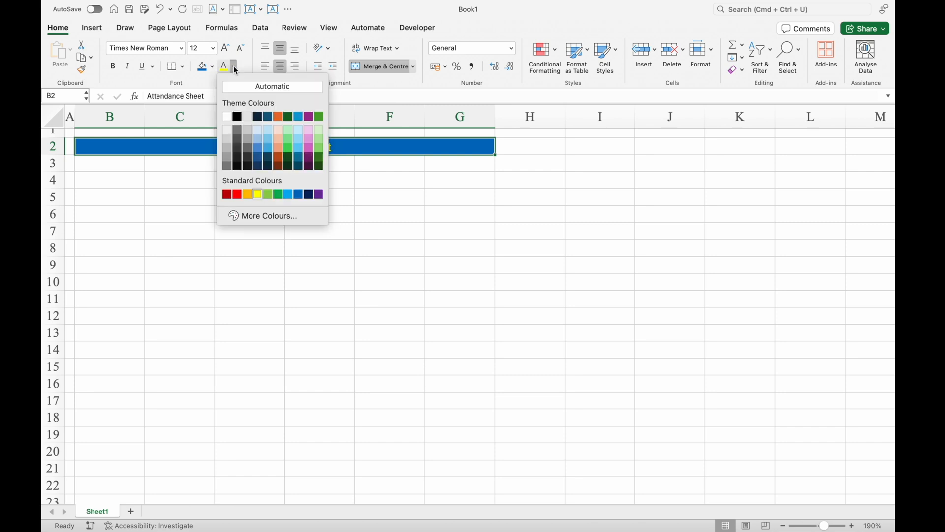
pyautogui.click(227, 118)
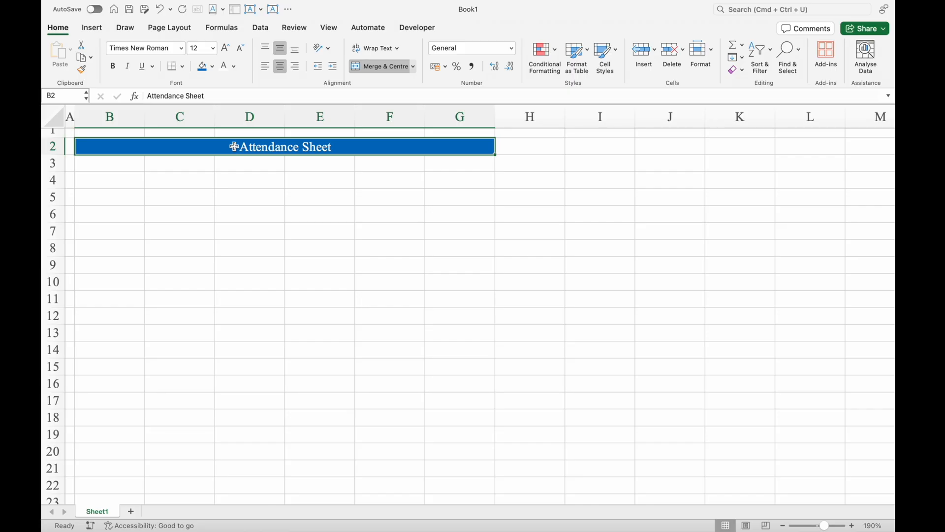
# - Try a light green fill with black text on the title cell
pyautogui.click(213, 66)
pyautogui.click(303, 136)
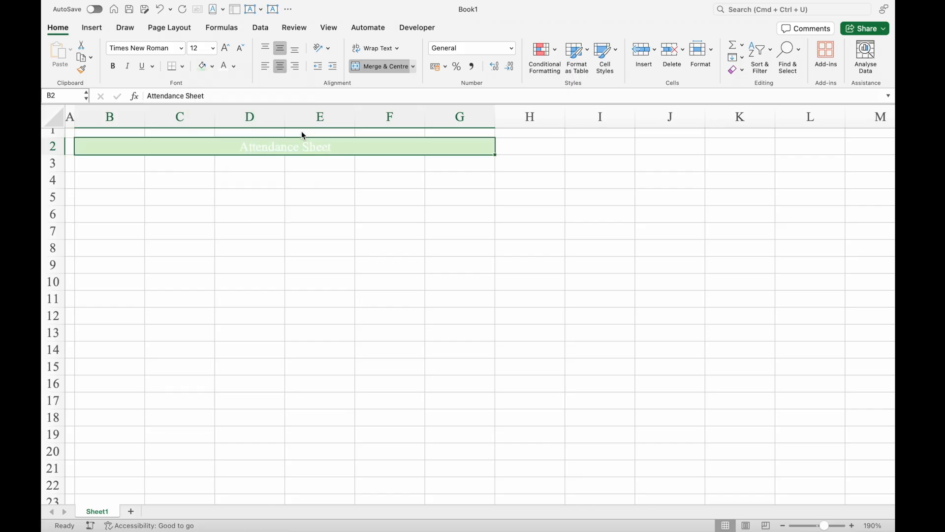
pyautogui.click(234, 66)
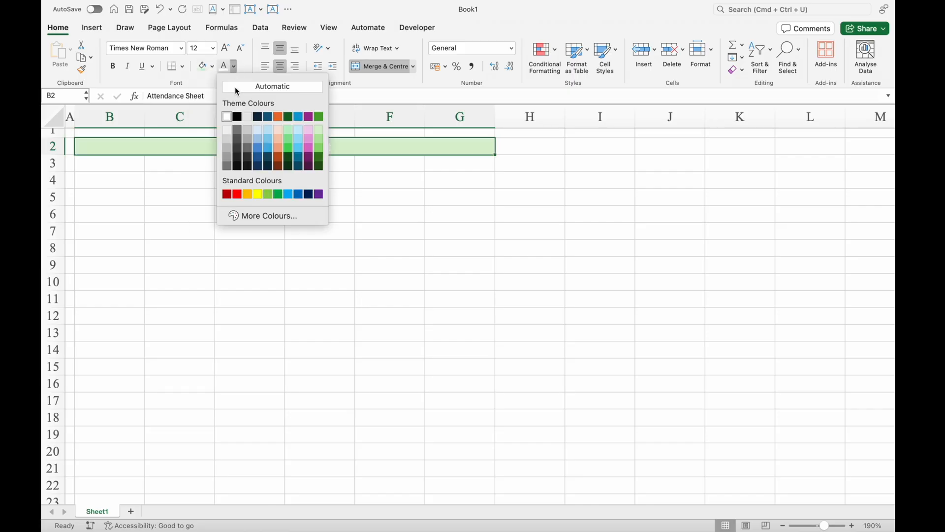
pyautogui.click(238, 117)
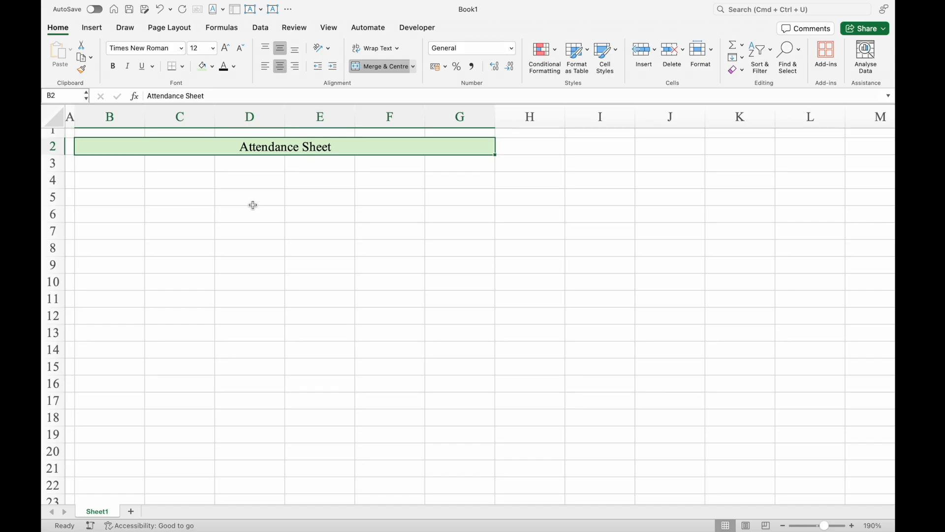
# - Change the title cell's fill to standard blue and its text colour to white
pyautogui.click(212, 67)
pyautogui.click(276, 194)
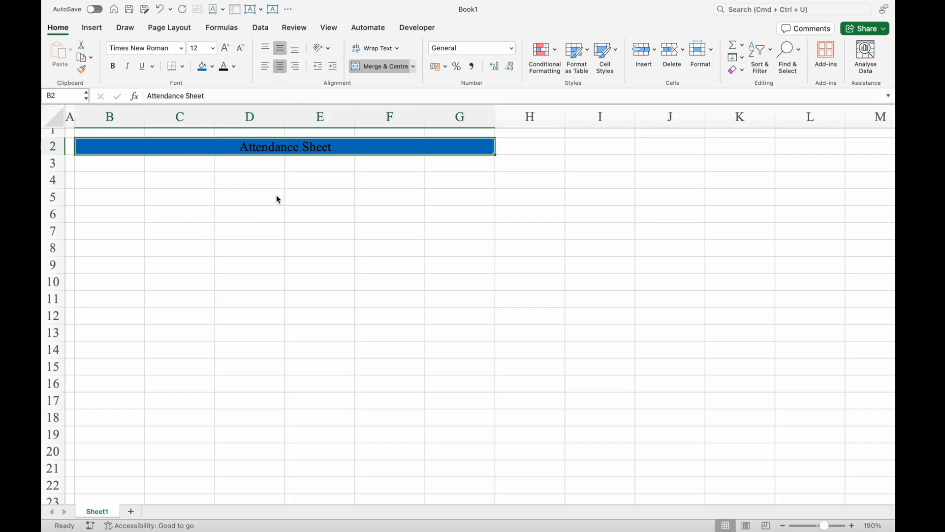
pyautogui.click(233, 67)
pyautogui.click(227, 117)
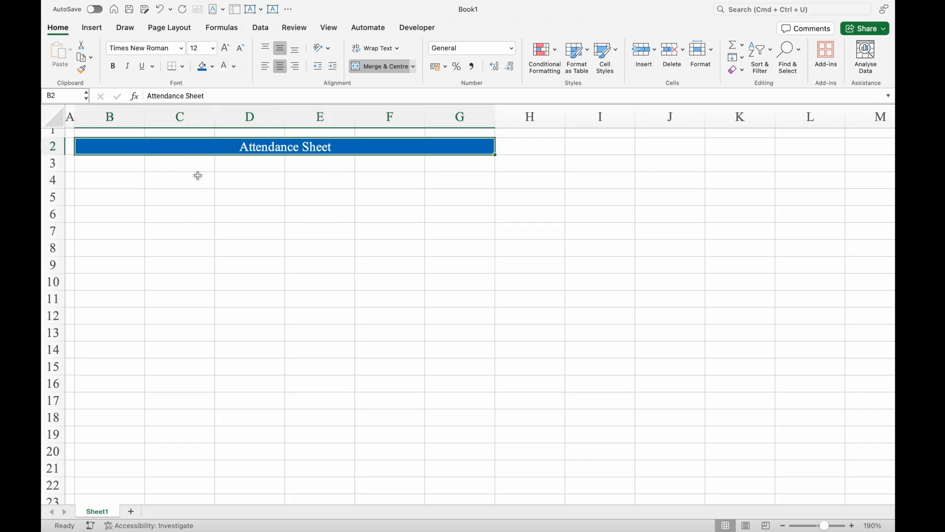
# - Increase the height of row 2 to give the title more space
pyautogui.moveTo(54, 155); pyautogui.dragTo(56, 169)
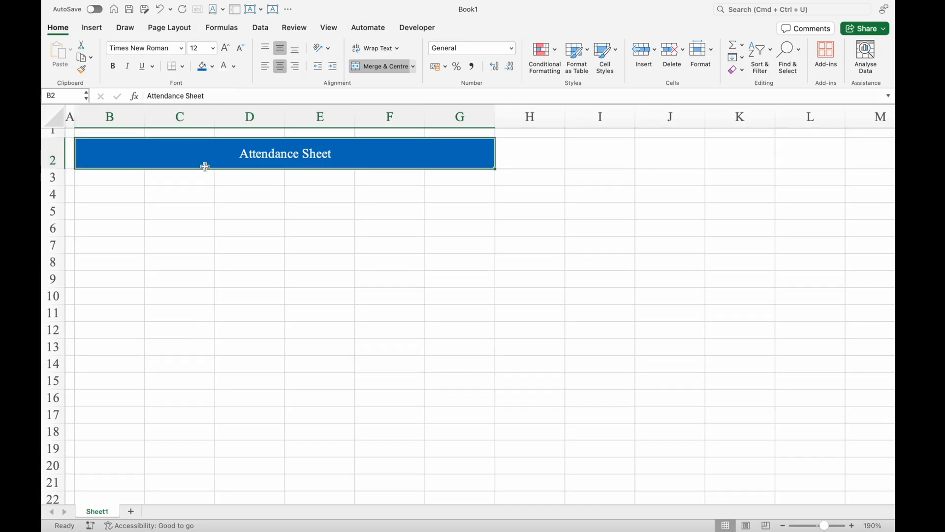
# - Increase the font size of the Attendance Sheet title to 20
pyautogui.click(223, 51)
pyautogui.click(224, 51)
pyautogui.click(223, 51)
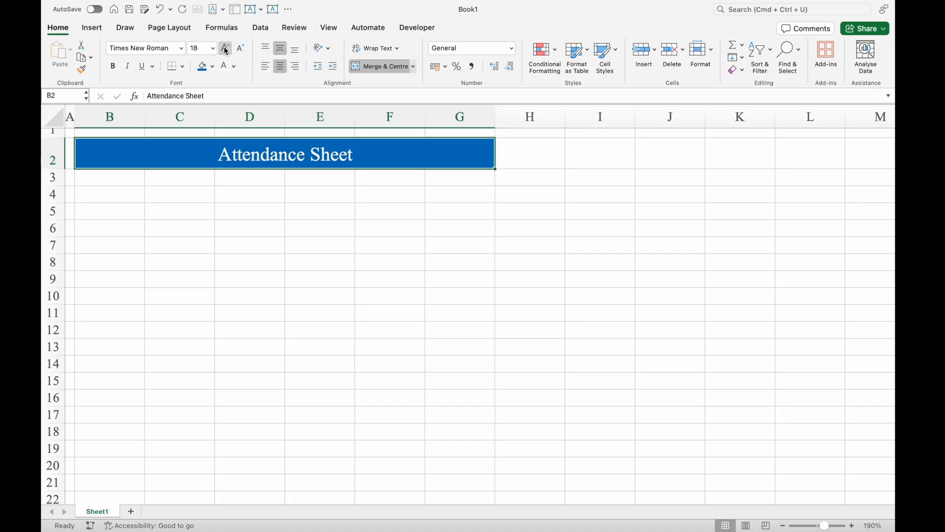
pyautogui.click(223, 51)
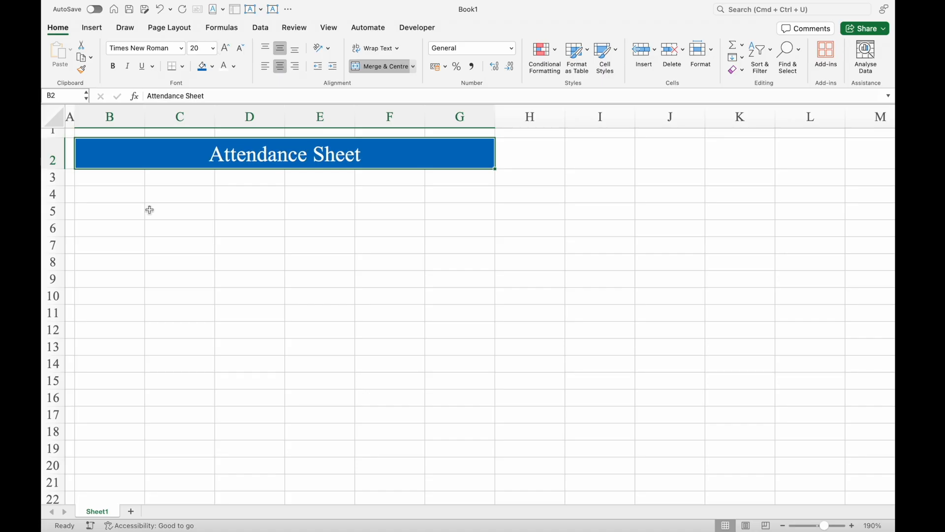
# - Enter the column headings Sl. No., Name, Emp. ID and Designation in cells B3 to E3
pyautogui.click(125, 178)
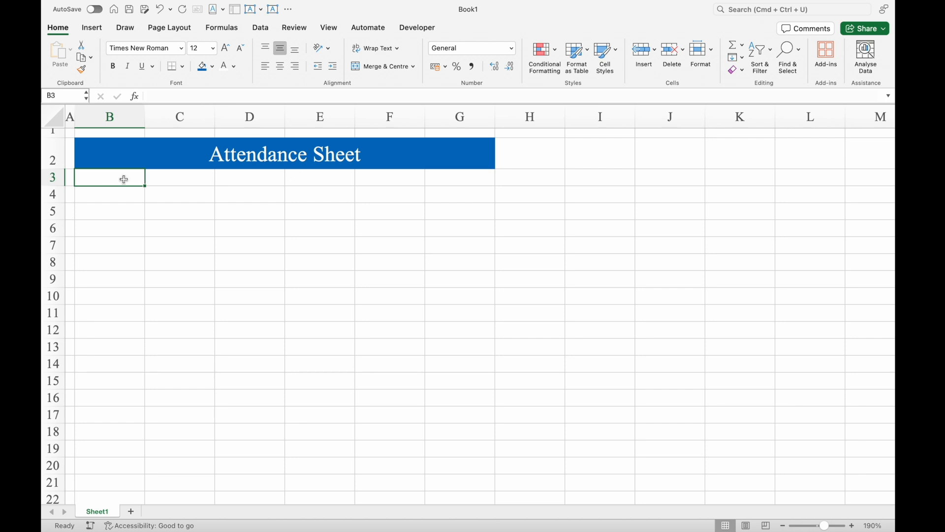
pyautogui.write('Sl. No.')
pyautogui.press('Tab')
pyautogui.write('Name')
pyautogui.press('Tab')
pyautogui.write('Emp. ID')
pyautogui.press('Tab')
pyautogui.write('Designation')
pyautogui.press('Return')
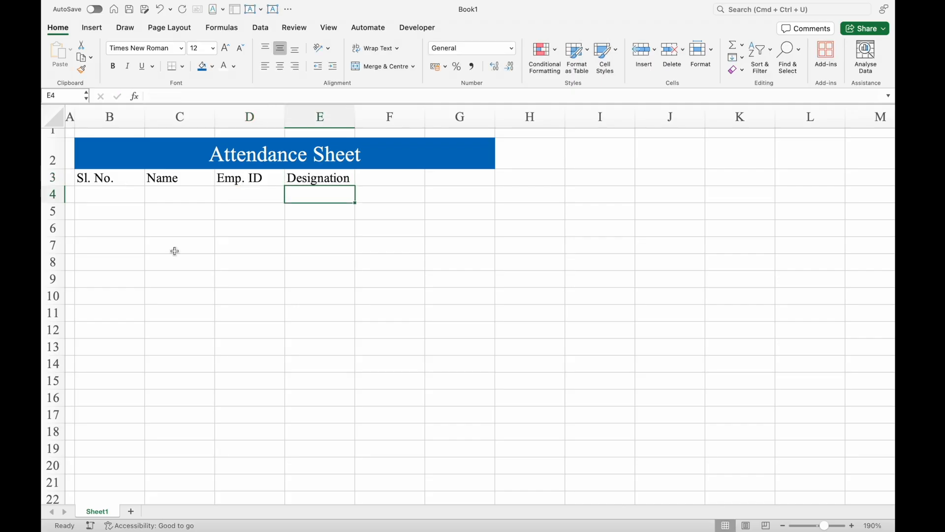
# - Centre the text horizontally across the whole heading row 3
pyautogui.click(199, 259)
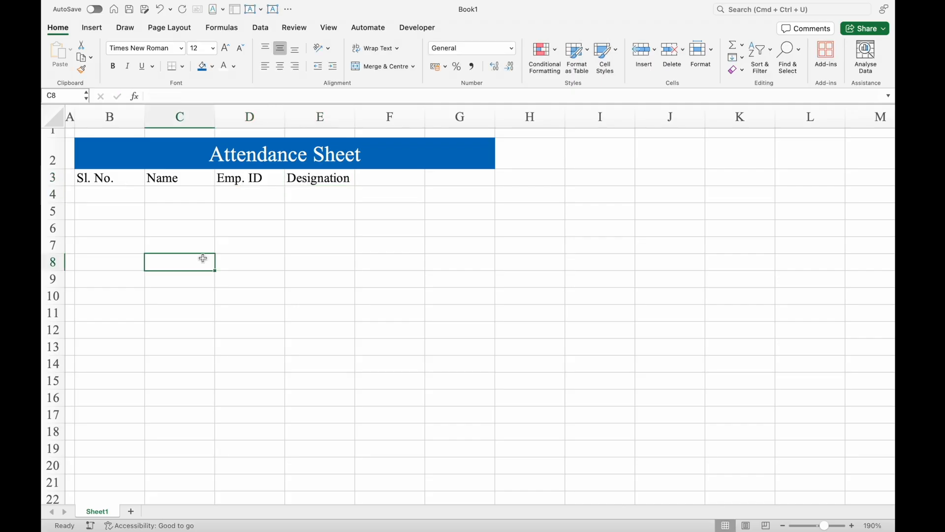
pyautogui.click(57, 177)
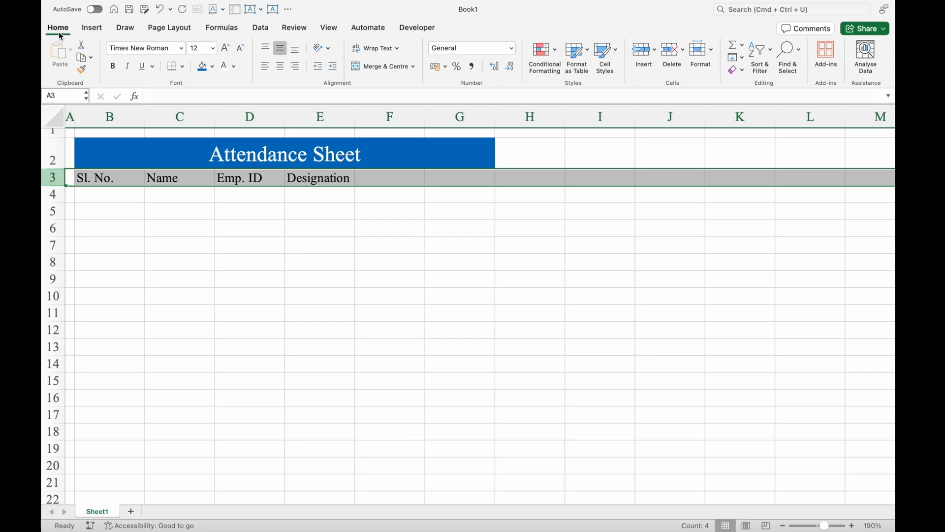
pyautogui.click(281, 67)
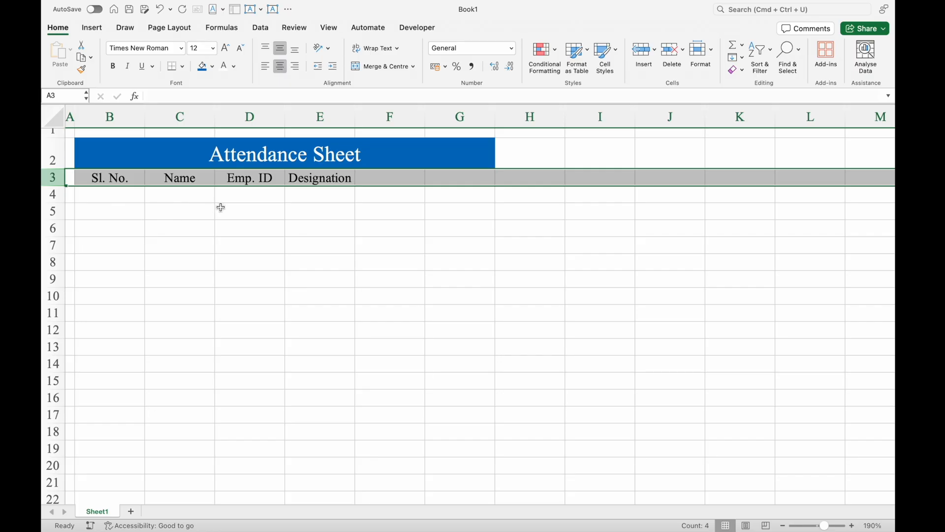
# - Enter a sample first name in B7 and the number 1 in B8, and clear both cells
pyautogui.click(135, 249)
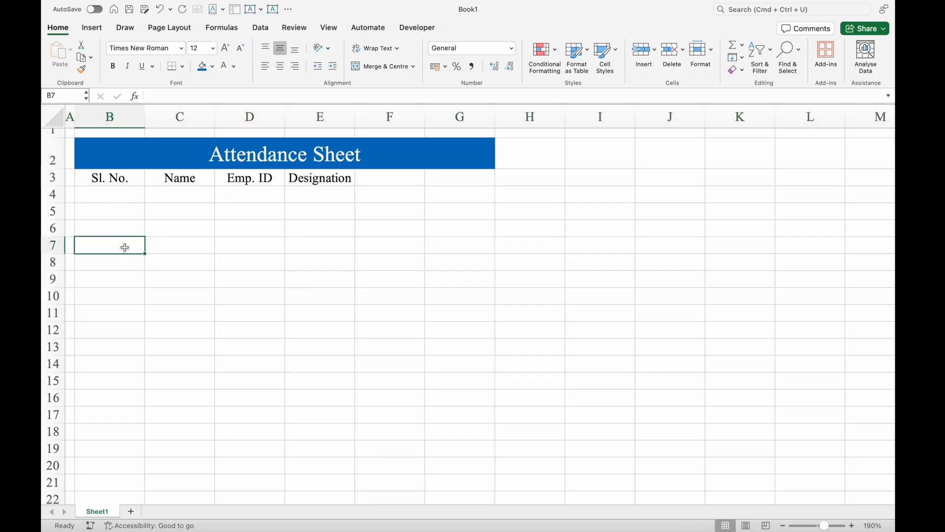
pyautogui.write('Vijay')
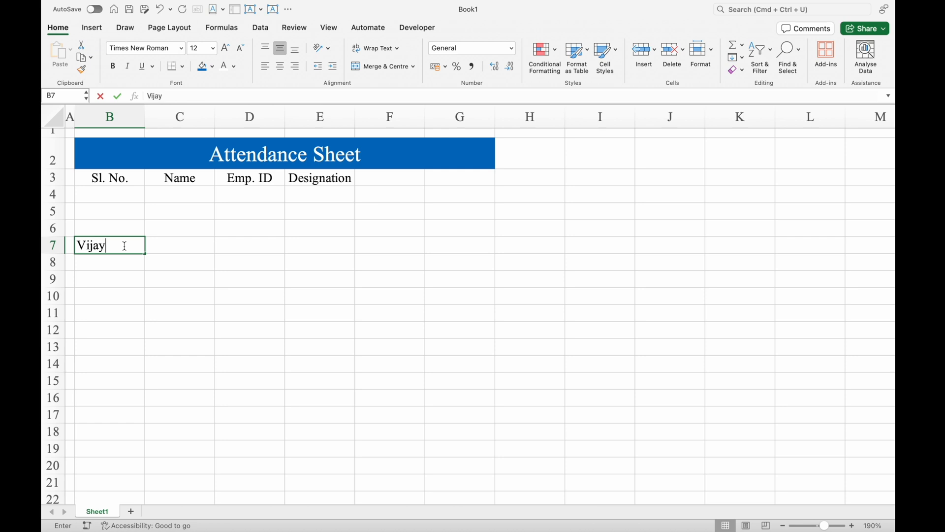
pyautogui.press('Return')
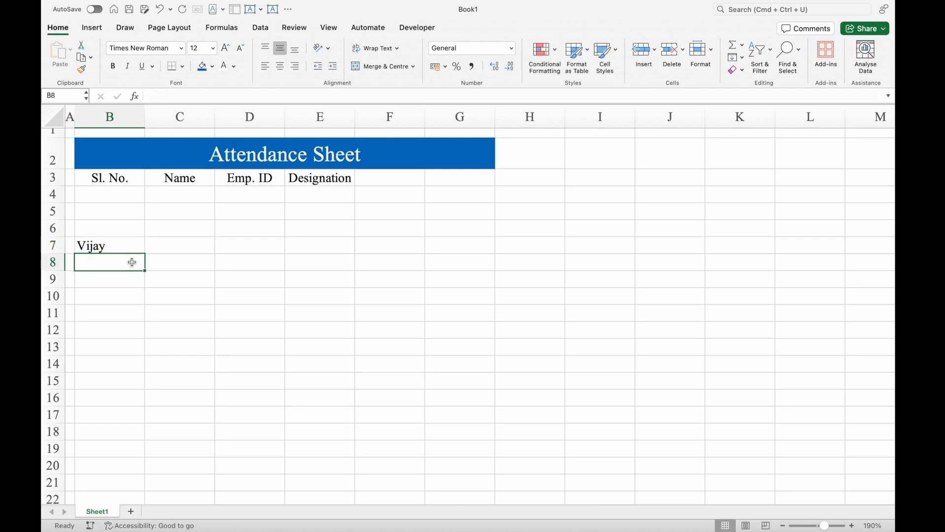
pyautogui.write('1')
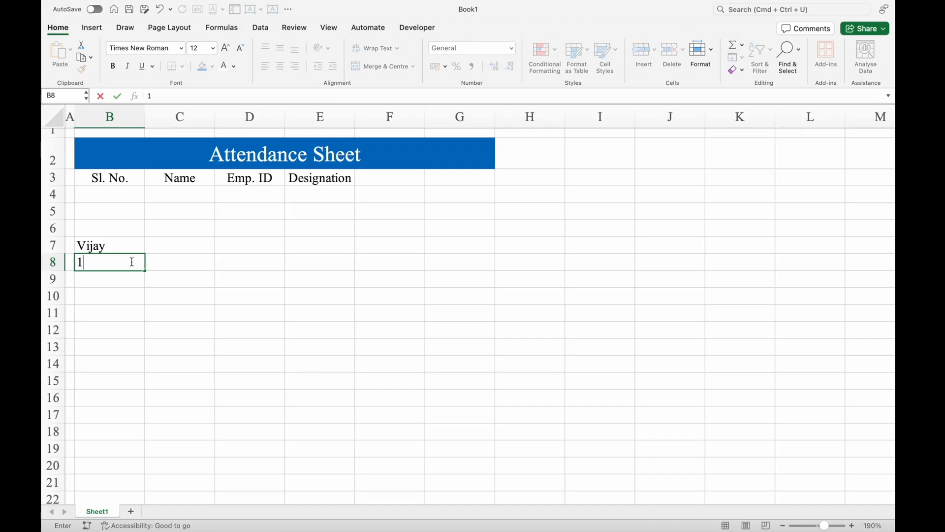
pyautogui.press('Return')
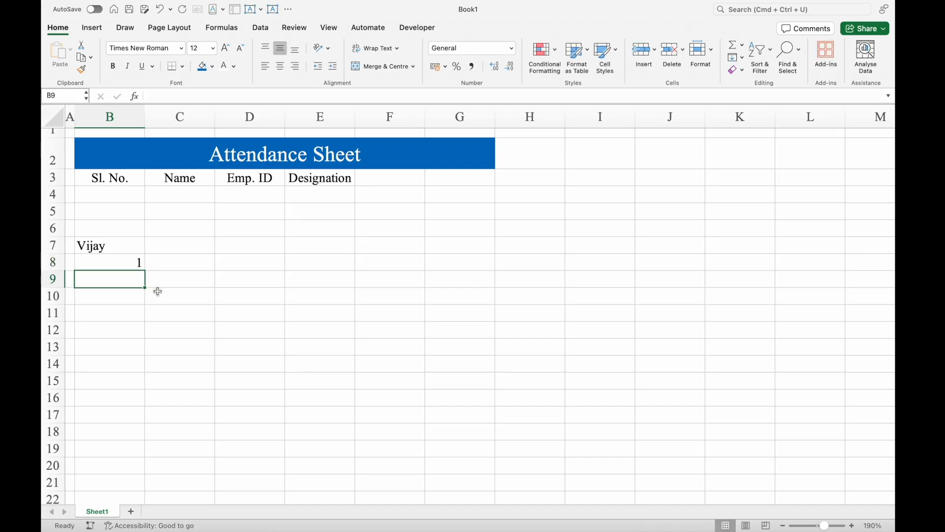
pyautogui.moveTo(120, 246); pyautogui.dragTo(122, 264)
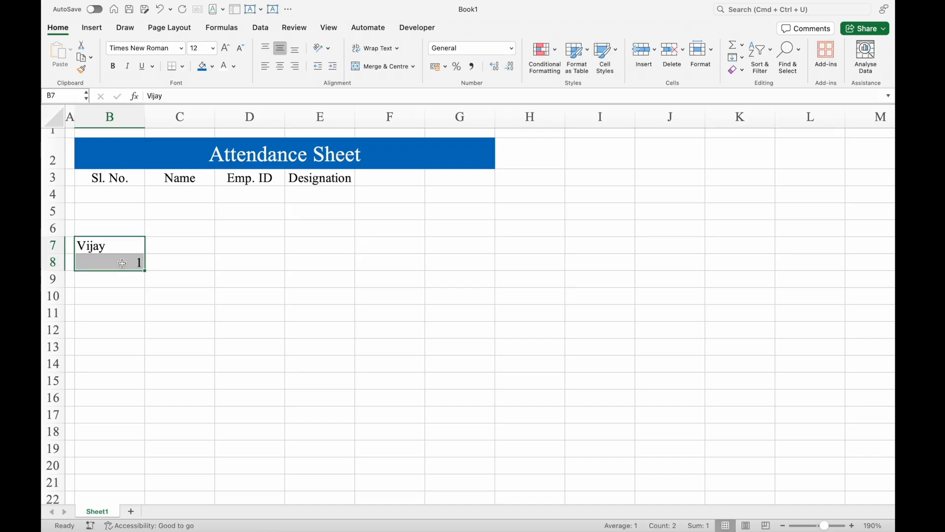
pyautogui.press('Delete')
# - Enter serial number 1 in B4 and centre the contents of column B horizontally
pyautogui.click(111, 195)
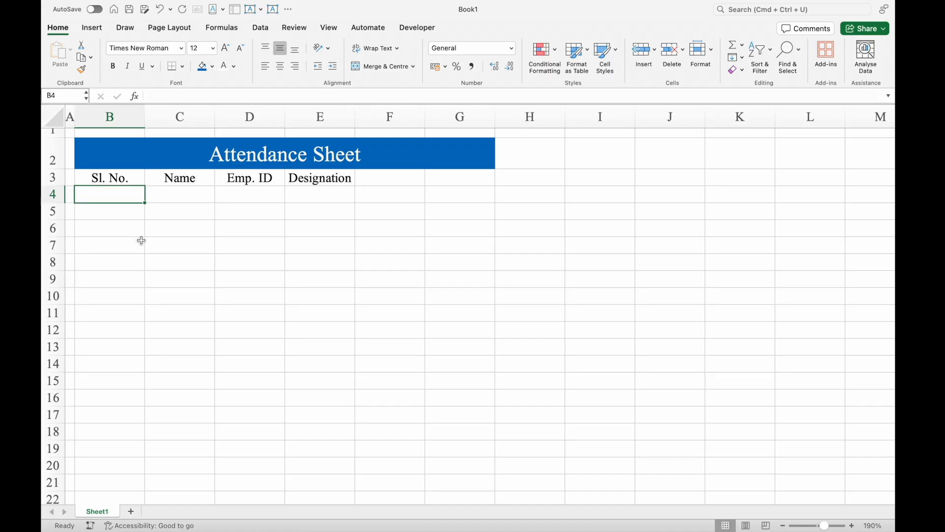
pyautogui.write('1')
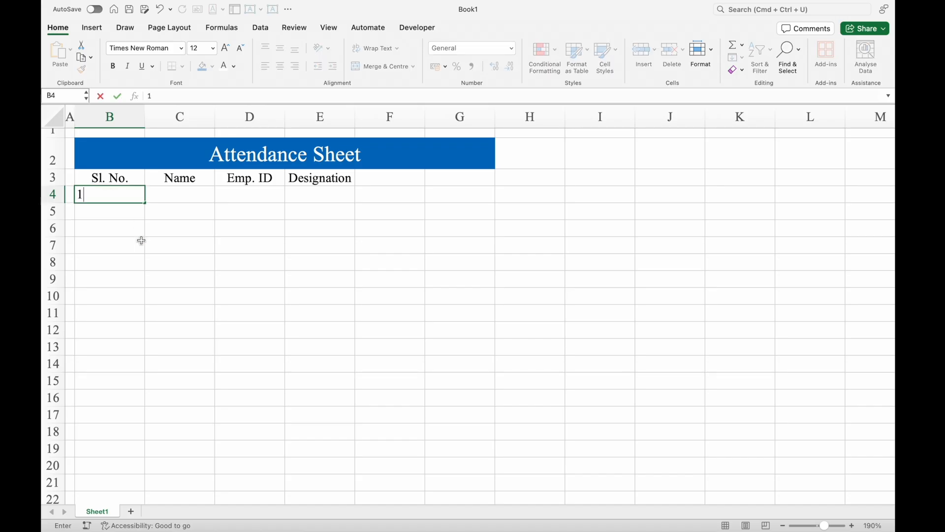
pyautogui.press('Return')
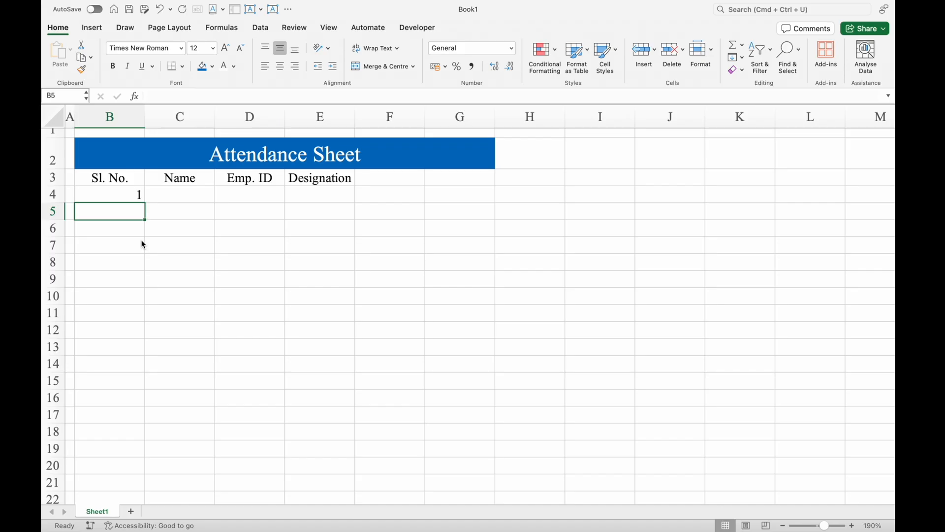
pyautogui.click(111, 114)
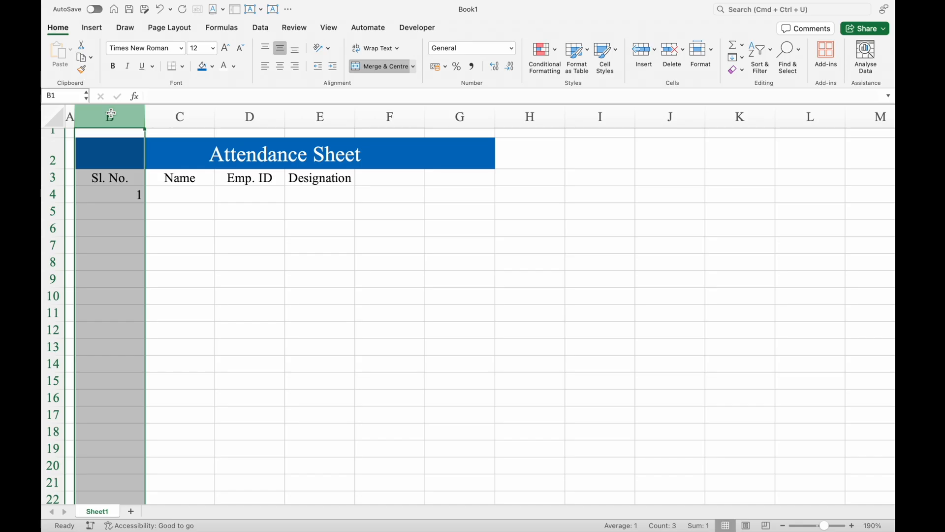
pyautogui.click(280, 68)
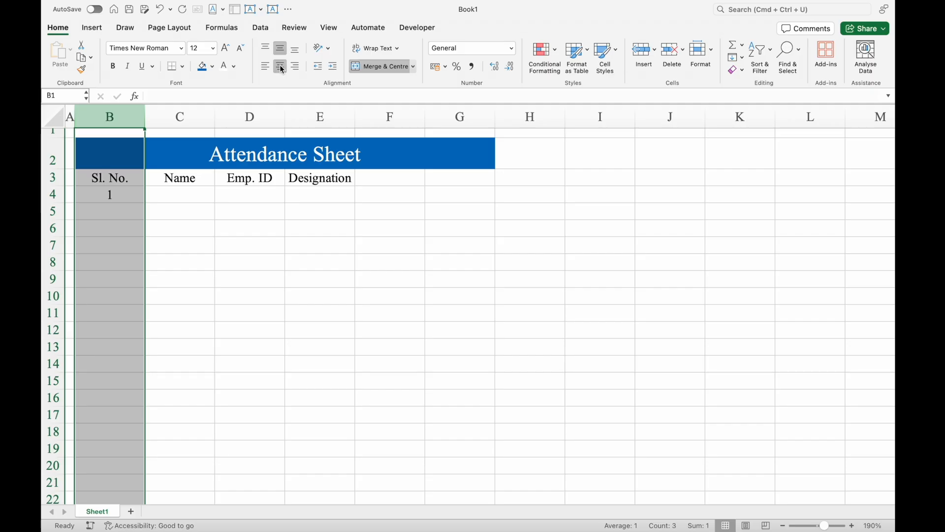
# - Widen the Name column to more than double its width and enter the first employee's name in C4
pyautogui.click(175, 198)
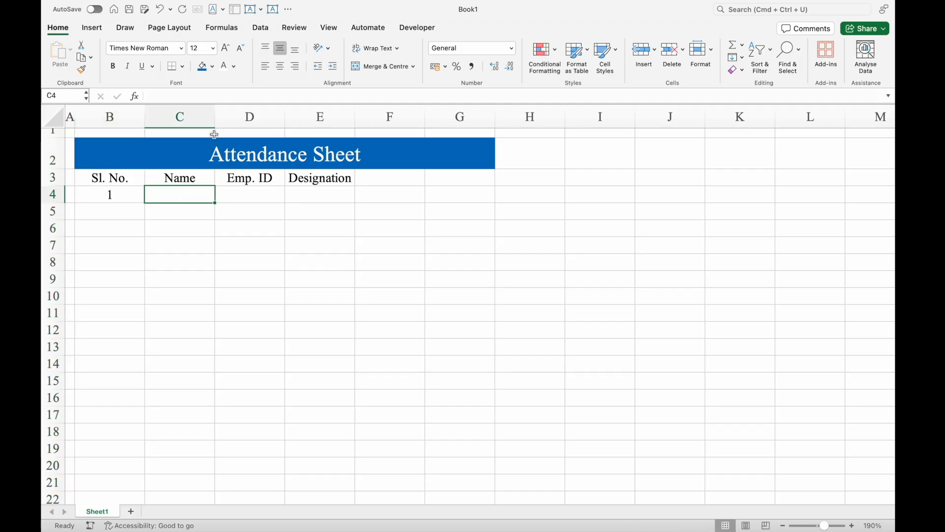
pyautogui.moveTo(215, 117); pyautogui.dragTo(310, 120)
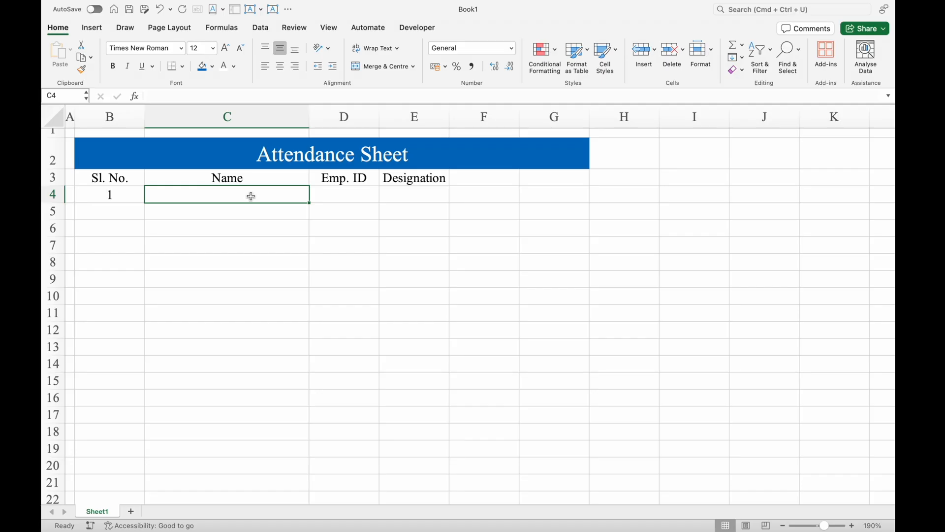
pyautogui.write('Monk')
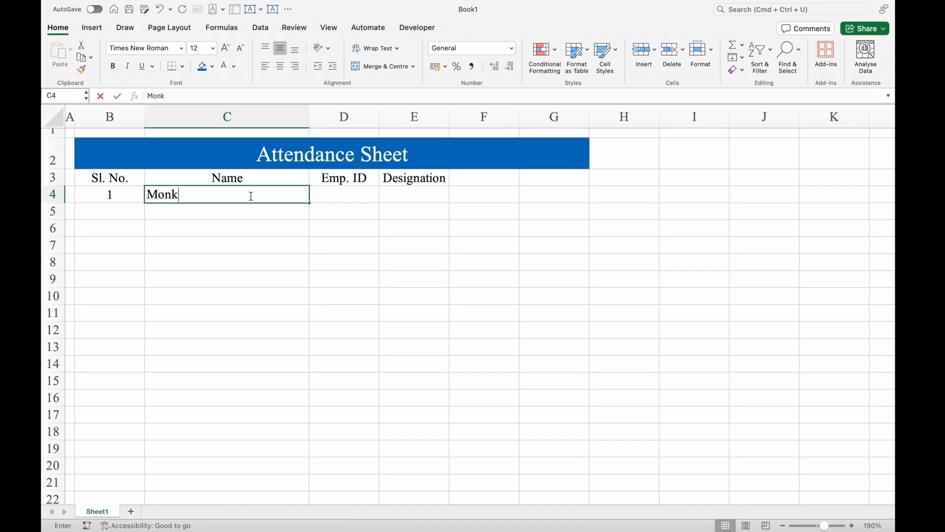
pyautogui.press('Return')
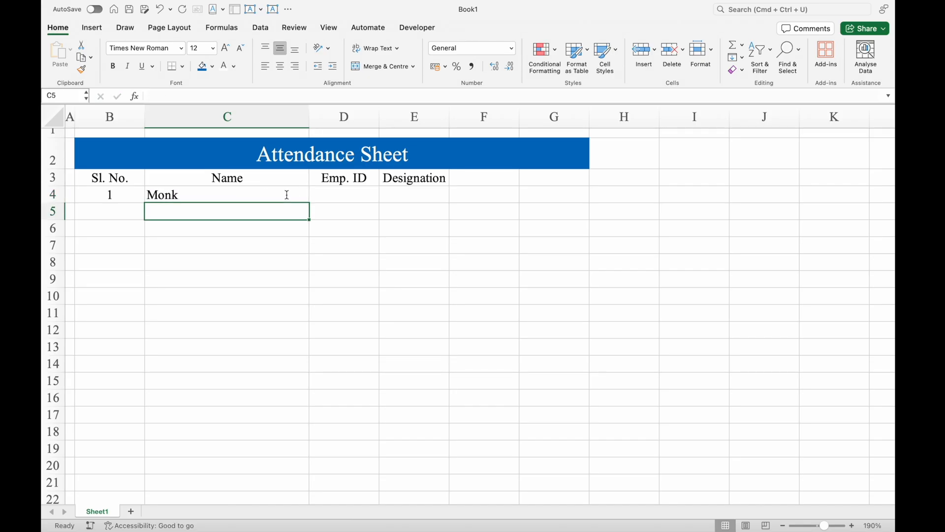
# - Enter the first employee's ID in cell D4 under the Emp. ID heading
pyautogui.click(361, 197)
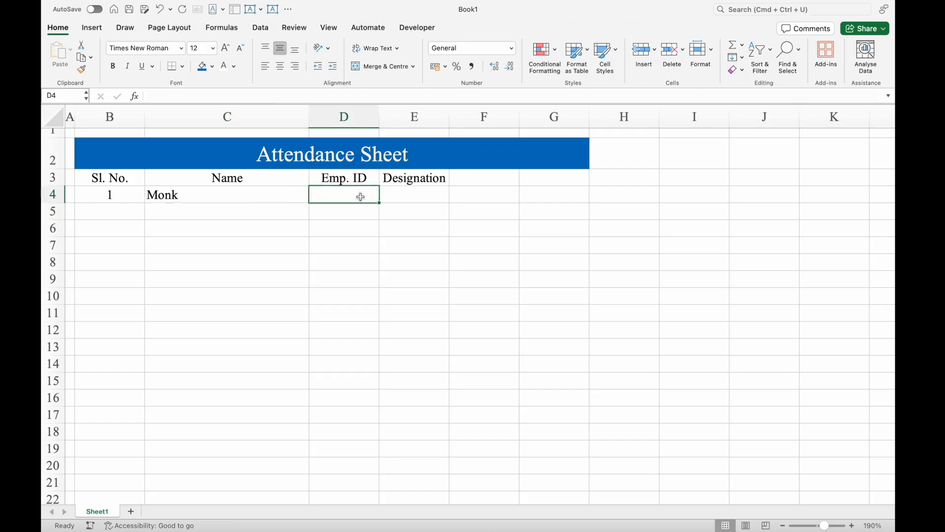
pyautogui.write('Em01')
pyautogui.press('Return')
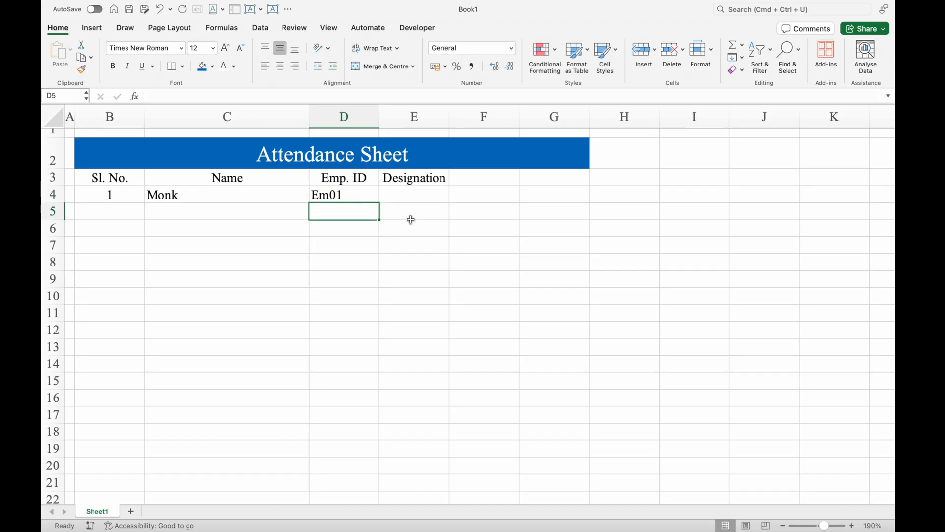
# - Start a data validation rule for the Designation cell E4 that allows values from a List
pyautogui.click(417, 200)
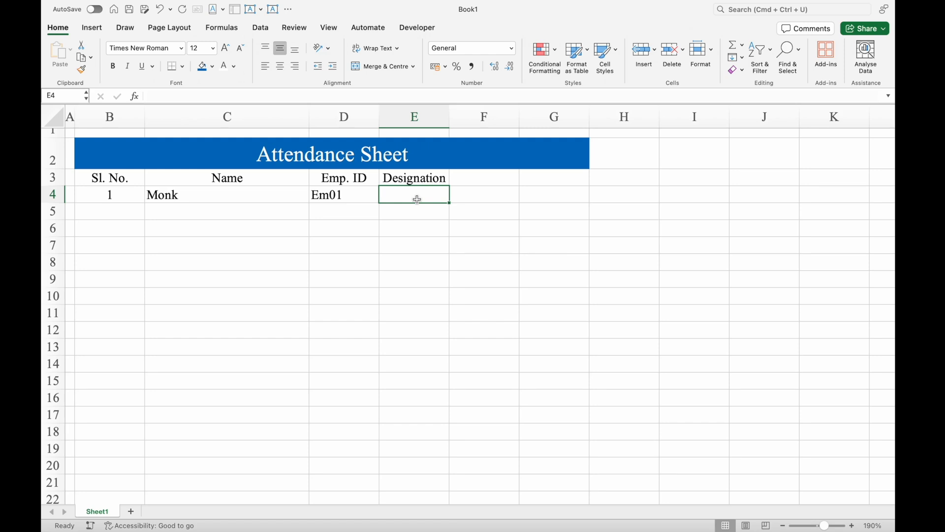
pyautogui.click(262, 28)
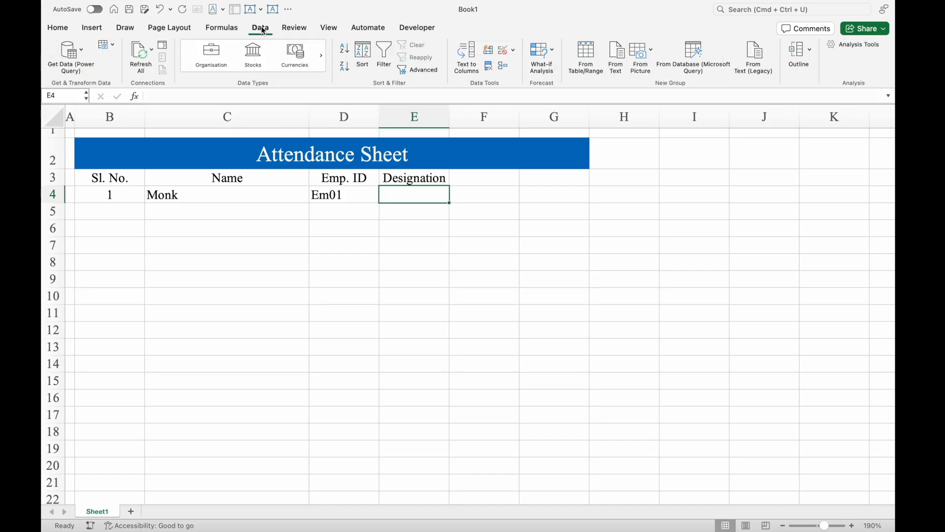
pyautogui.click(503, 56)
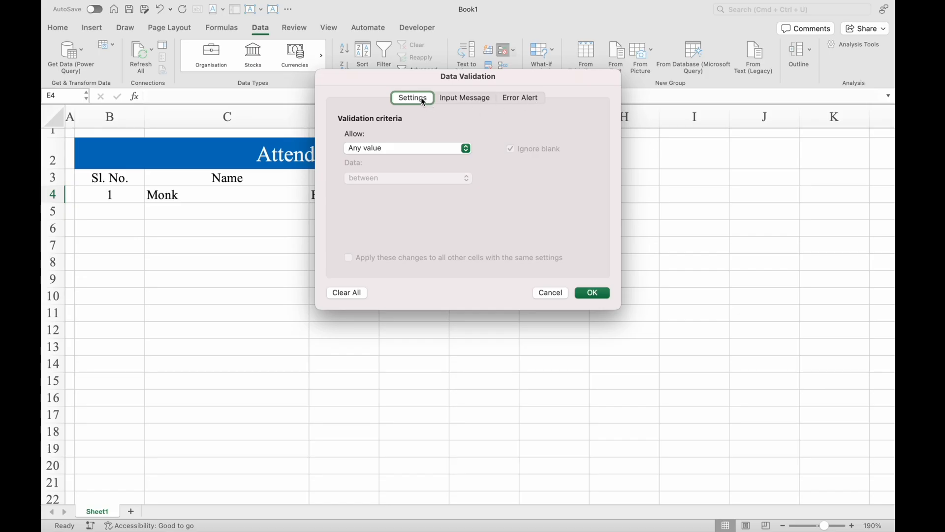
pyautogui.click(406, 148)
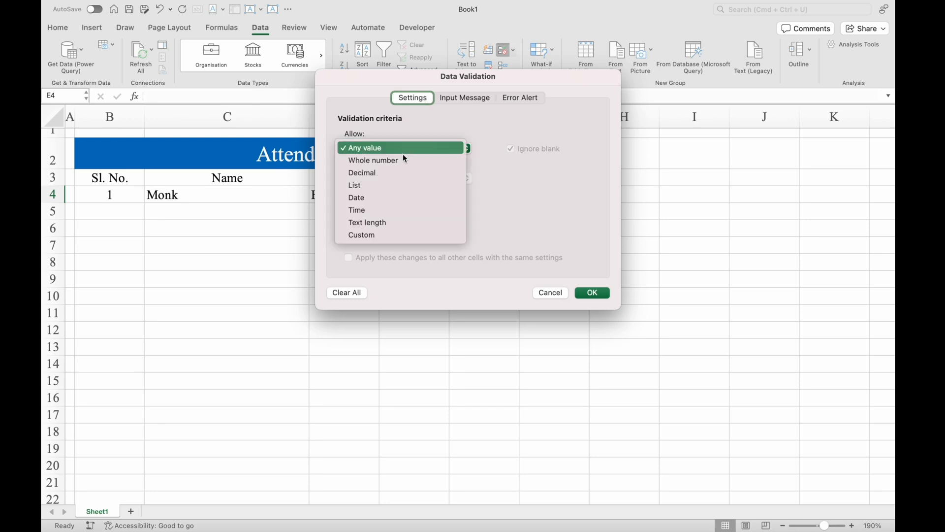
pyautogui.click(400, 185)
# - Set the list source to Manager,Shift Manager,Team Member, apply the validation and check the drop-down in E4
pyautogui.click(403, 207)
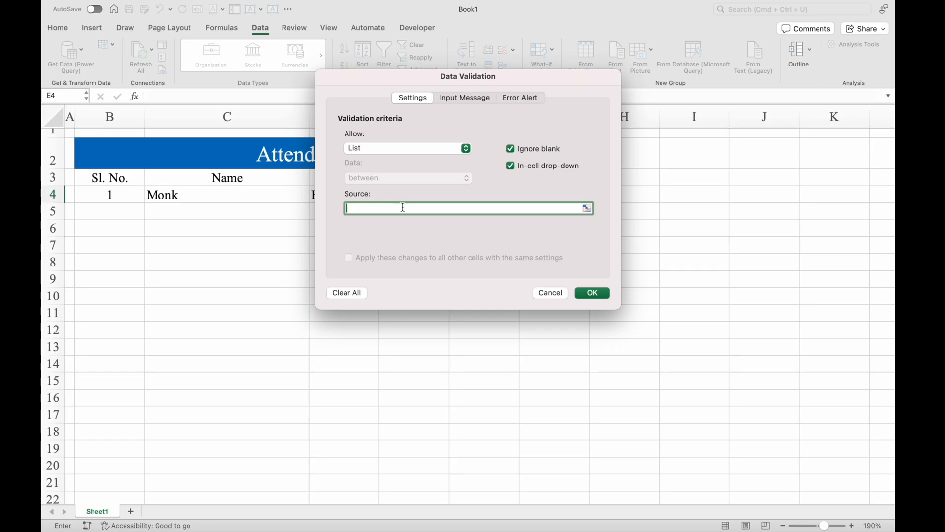
pyautogui.write('Manager,Shift Manager,Team Member')
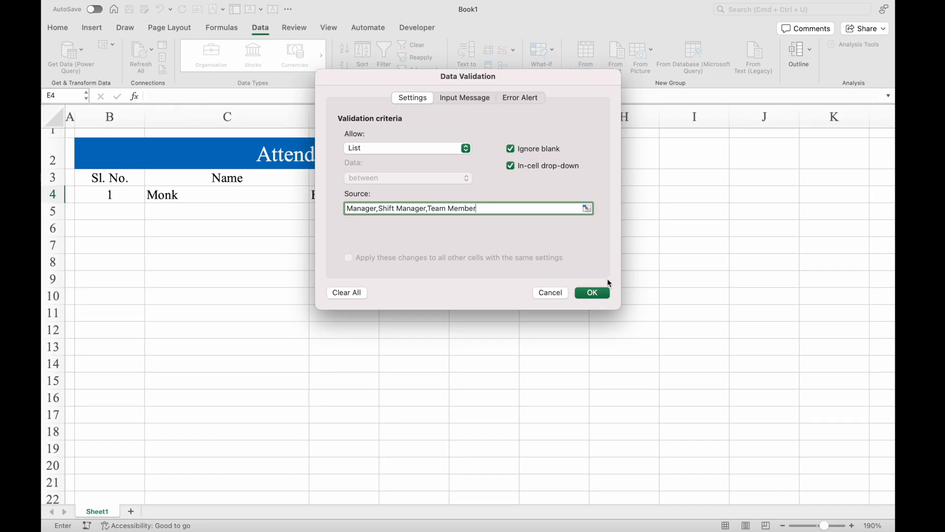
pyautogui.click(593, 292)
pyautogui.click(455, 196)
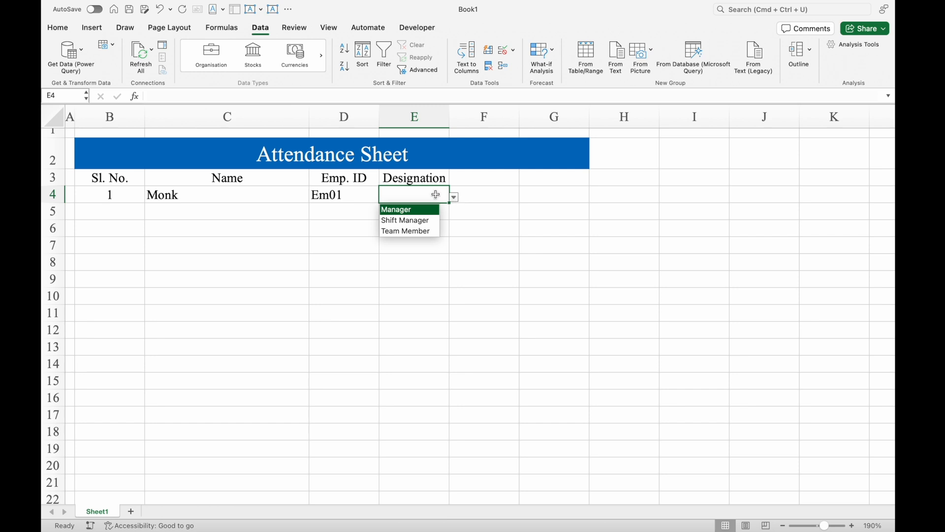
pyautogui.click(436, 194)
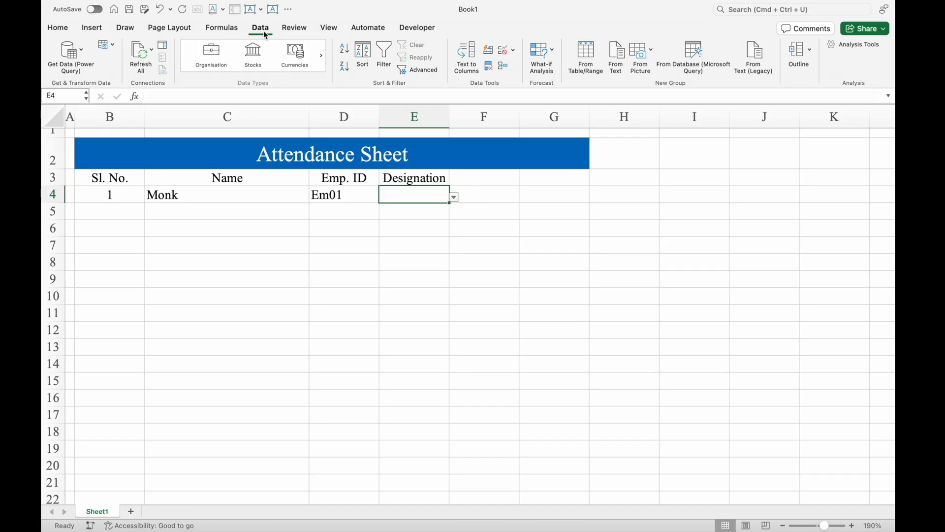
# - Clear all data validation settings from the Designation cell E4
pyautogui.click(514, 51)
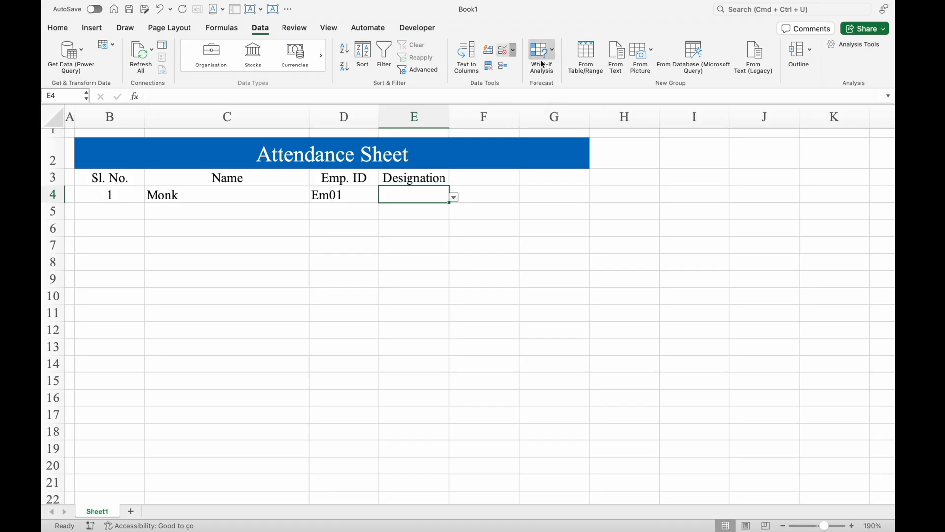
pyautogui.click(545, 66)
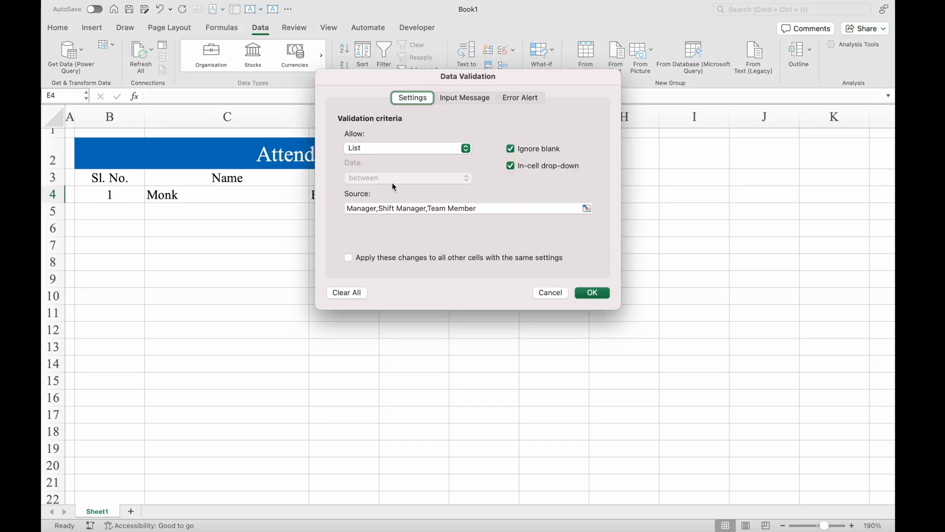
pyautogui.click(357, 294)
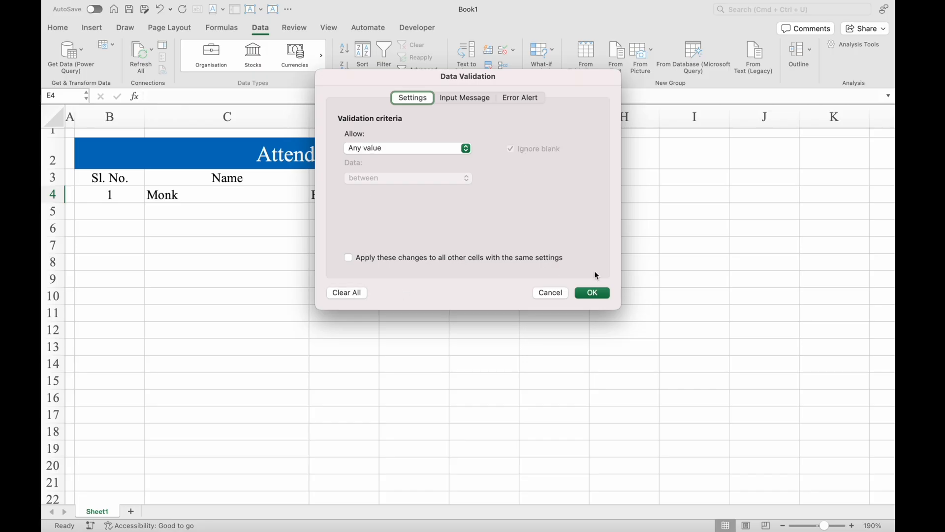
pyautogui.click(593, 293)
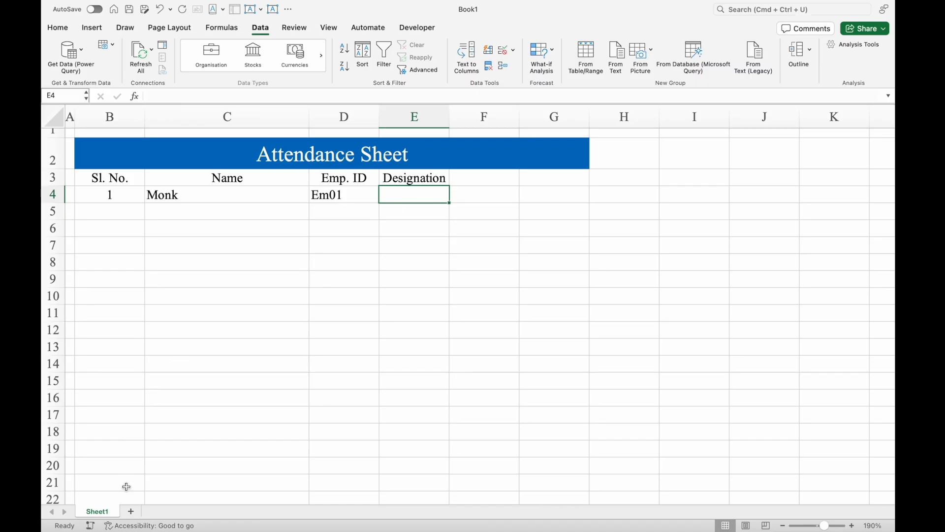
# - Add a new worksheet, place it before Sheet1 and name it Settings
pyautogui.click(131, 511)
pyautogui.moveTo(150, 512); pyautogui.dragTo(98, 512)
pyautogui.write('Settin')
pyautogui.write('gs')
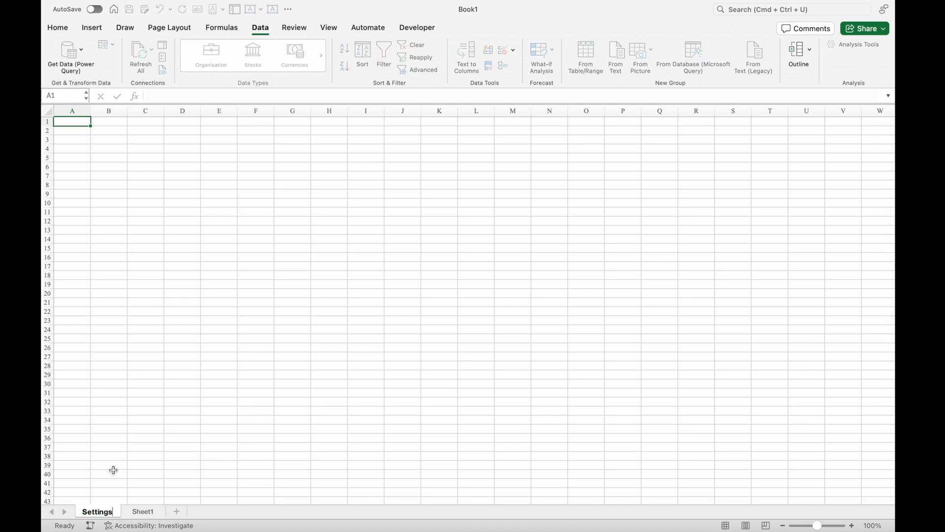
# - Rename Sheet1 as My Format
pyautogui.click(141, 512)
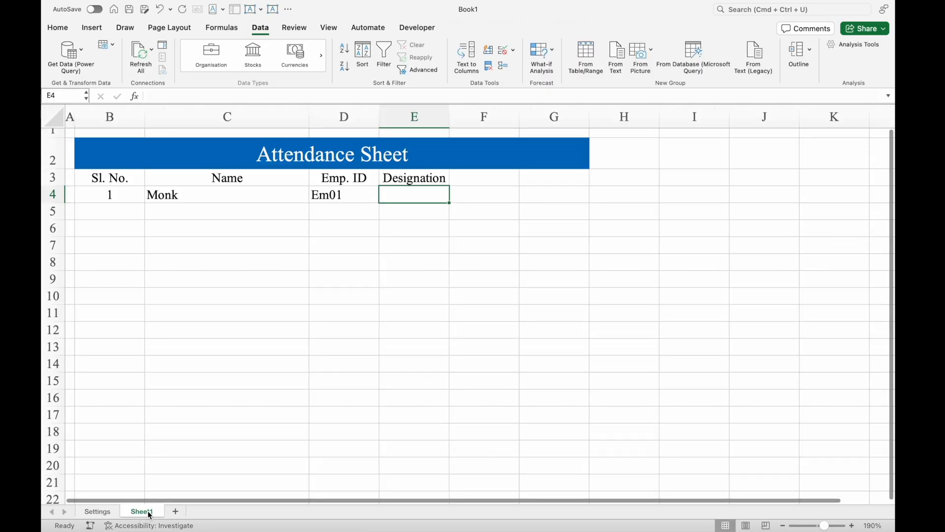
pyautogui.doubleClick(146, 512)
pyautogui.write('My Format')
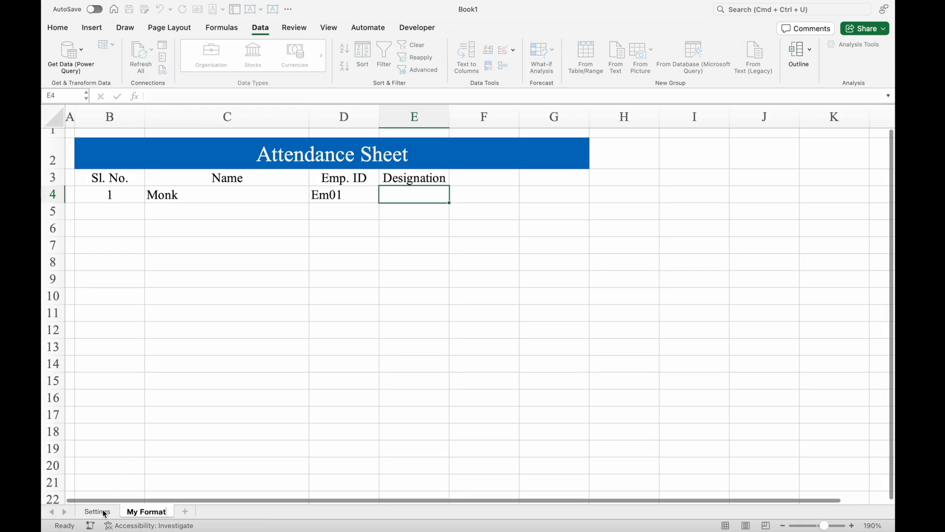
# - On the Settings sheet, narrow column A to a thin margin, halve row 1's height and widen column B by about half
pyautogui.click(98, 511)
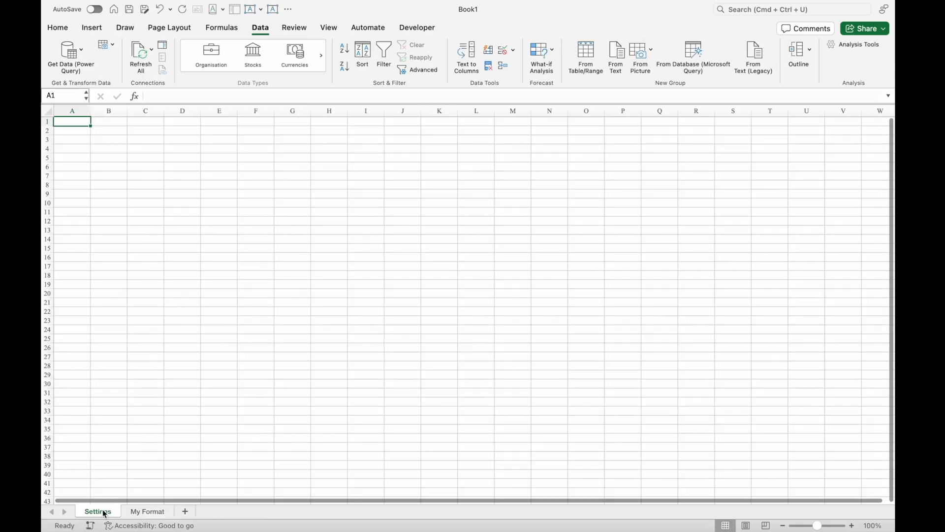
pyautogui.click(852, 526)
pyautogui.click(853, 525)
pyautogui.click(852, 526)
pyautogui.click(852, 526)
pyautogui.click(852, 526)
pyautogui.click(853, 525)
pyautogui.click(853, 525)
pyautogui.click(852, 526)
pyautogui.click(852, 526)
pyautogui.click(853, 526)
pyautogui.click(852, 526)
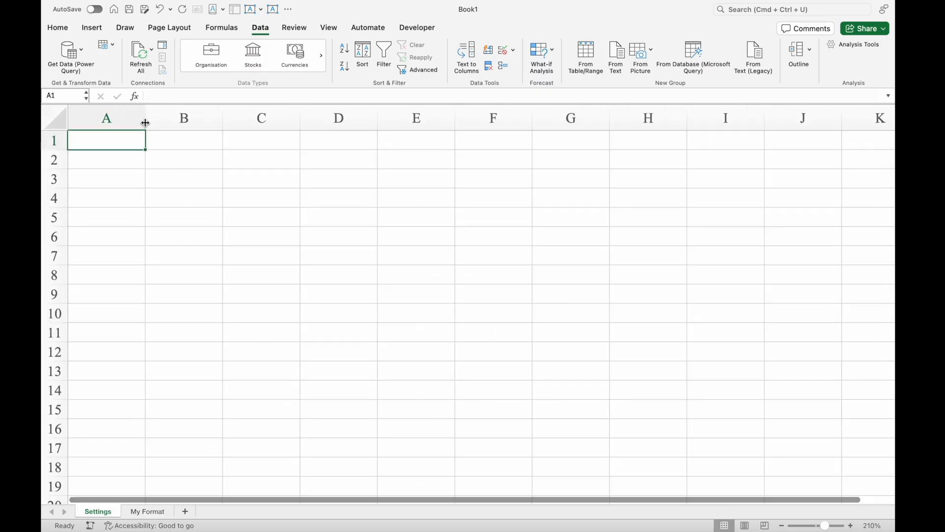
pyautogui.moveTo(146, 118); pyautogui.dragTo(84, 121)
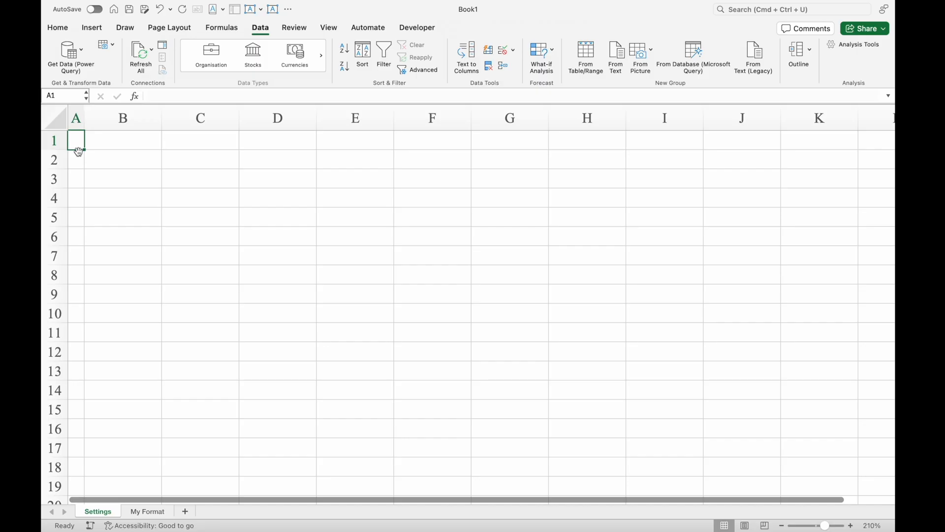
pyautogui.moveTo(58, 151); pyautogui.dragTo(57, 142)
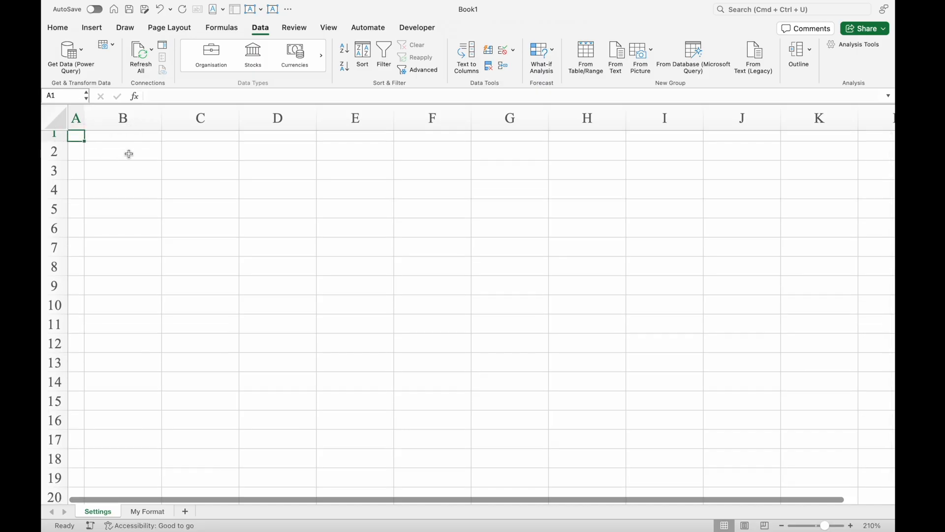
pyautogui.moveTo(160, 115); pyautogui.dragTo(202, 120)
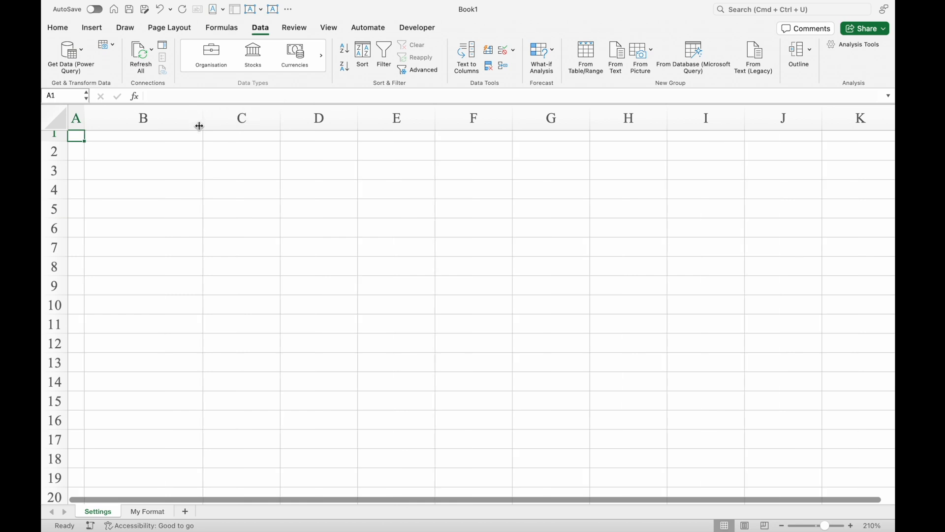
# - Enter Manager, Shift Manager and Team Member in cells B3 to B5 of the Settings sheet
pyautogui.click(160, 171)
pyautogui.write('Manager')
pyautogui.press('Return')
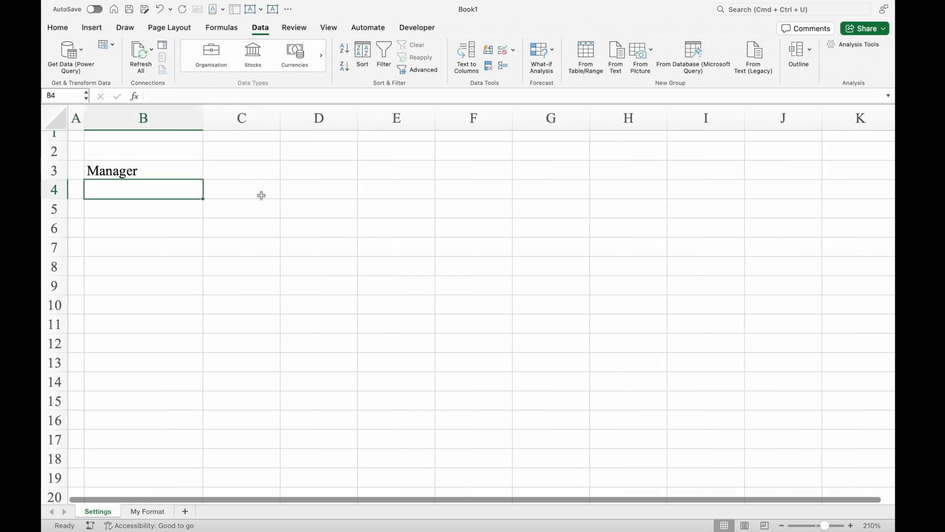
pyautogui.write('Shift Manager')
pyautogui.press('Return')
pyautogui.write('Team Membe')
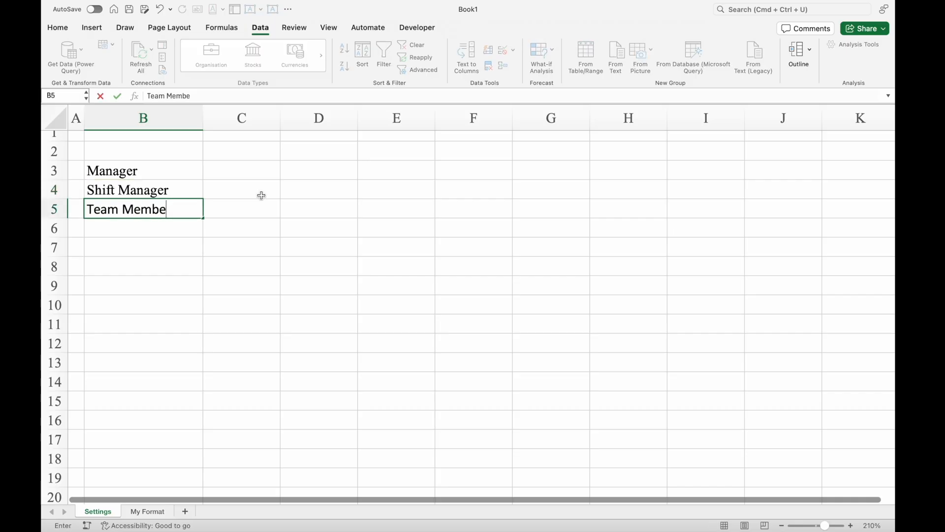
pyautogui.write('r')
pyautogui.click(249, 170)
# - Start a data validation rule for cell E4 on the My Format sheet that allows a List
pyautogui.click(147, 511)
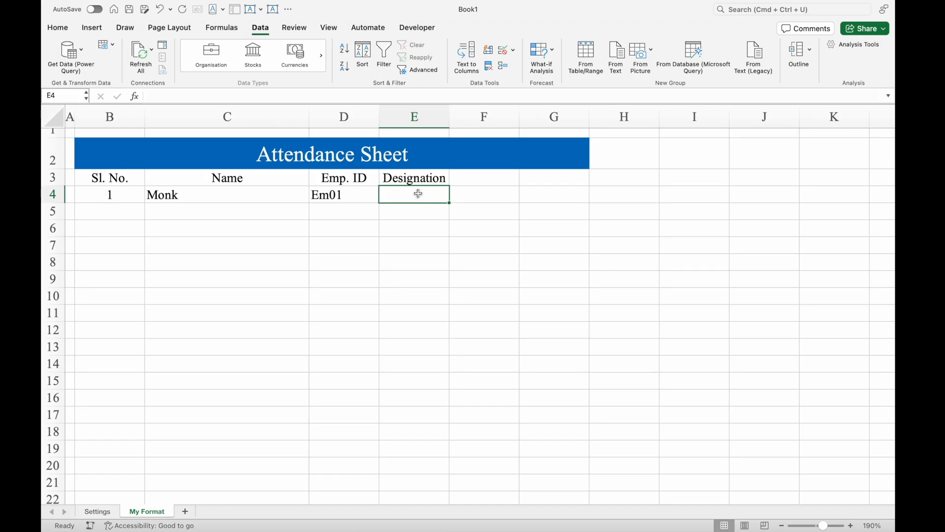
pyautogui.click(503, 50)
pyautogui.click(538, 64)
pyautogui.click(466, 148)
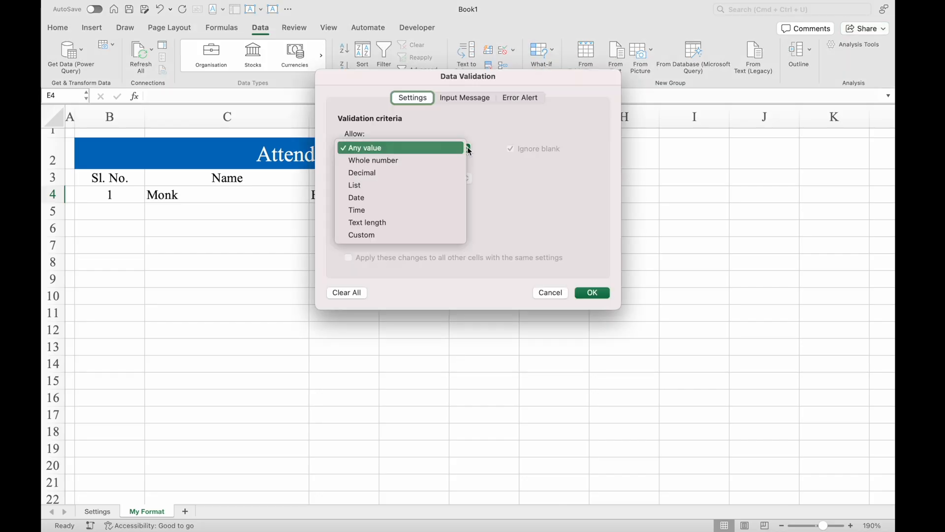
pyautogui.click(400, 184)
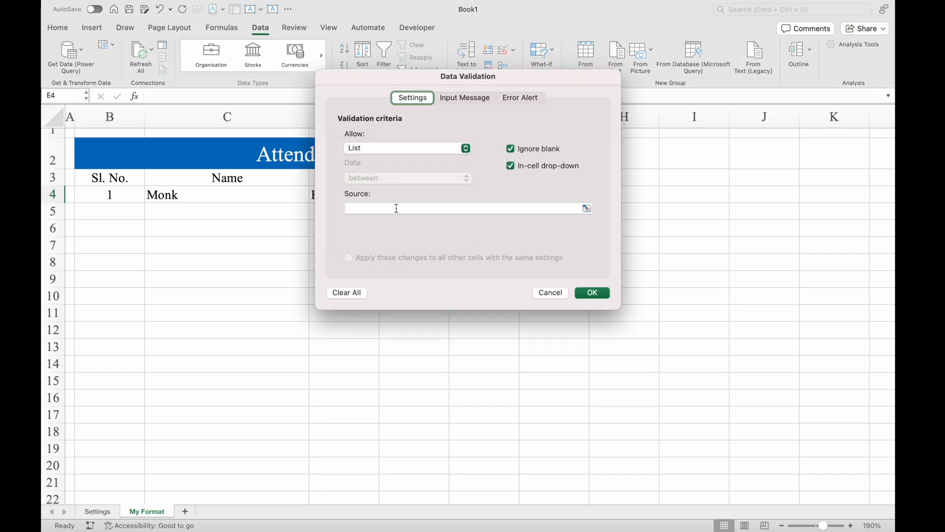
# - Set the list source to =Settings!$B$3:$B$5, apply the validation and check the drop-down in E4
pyautogui.click(396, 208)
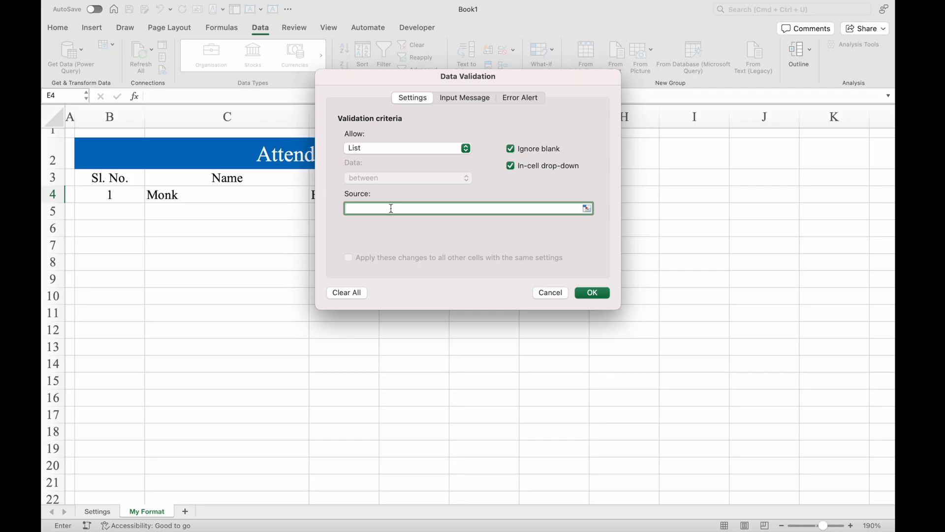
pyautogui.click(97, 512)
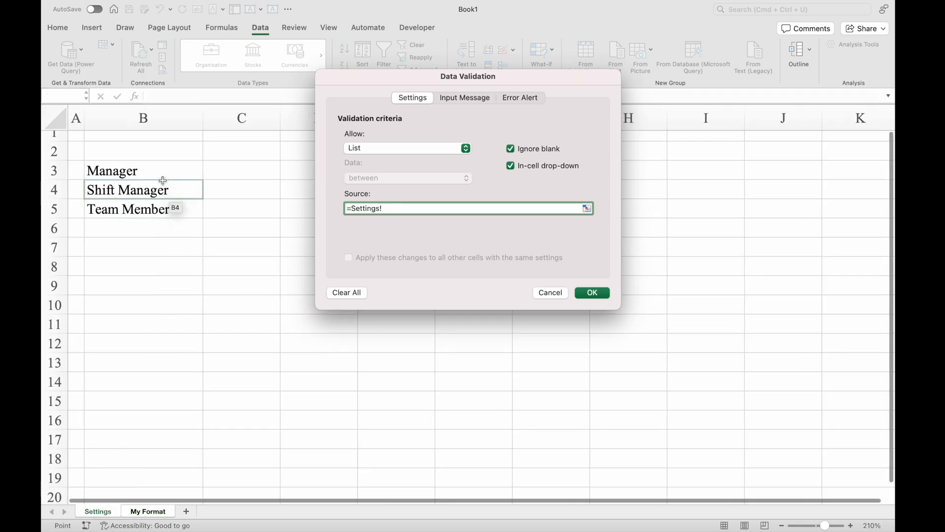
pyautogui.moveTo(192, 169); pyautogui.dragTo(165, 211)
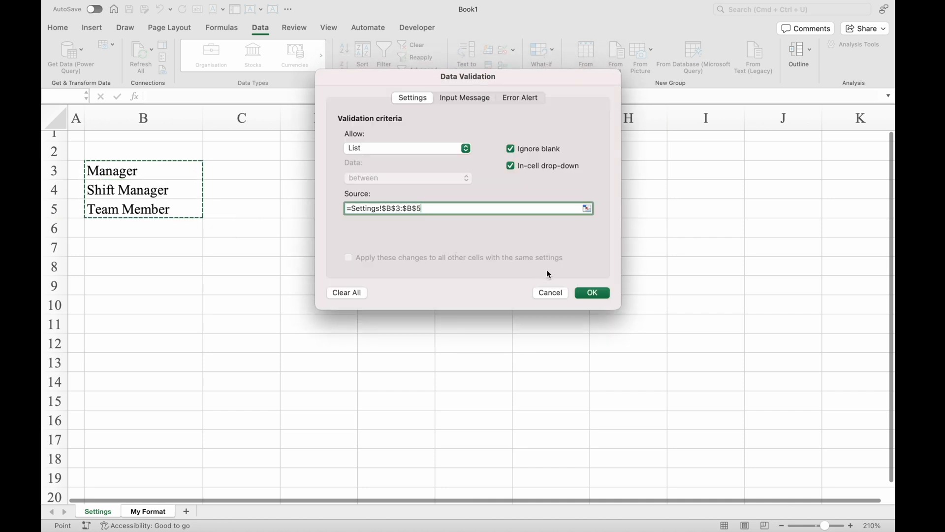
pyautogui.click(593, 293)
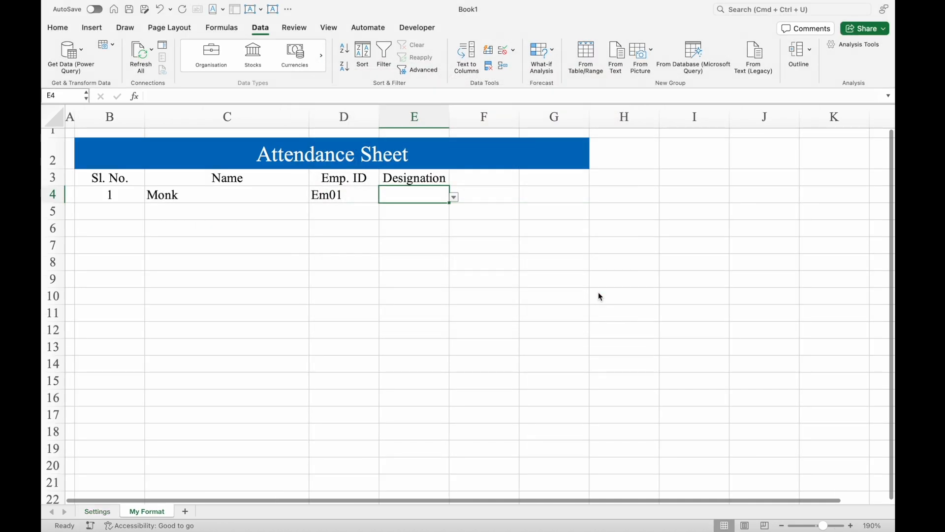
pyautogui.click(454, 197)
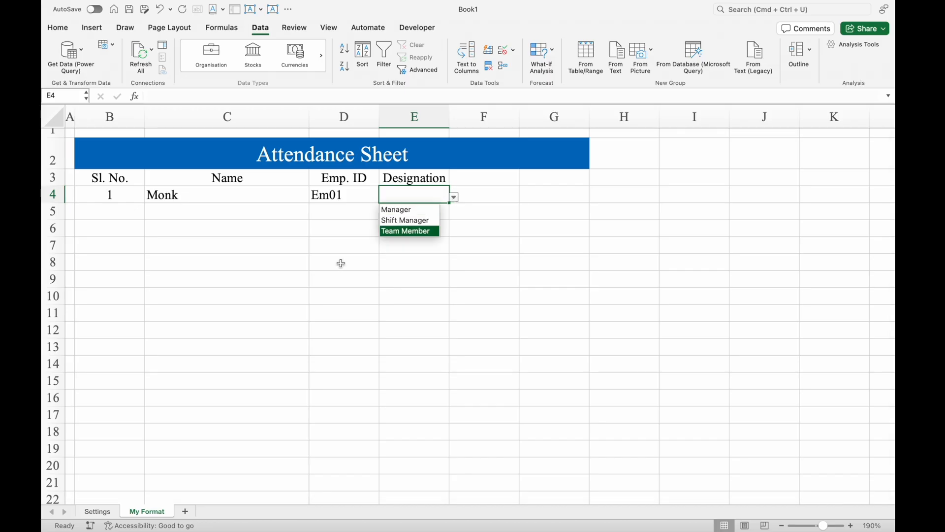
pyautogui.click(106, 515)
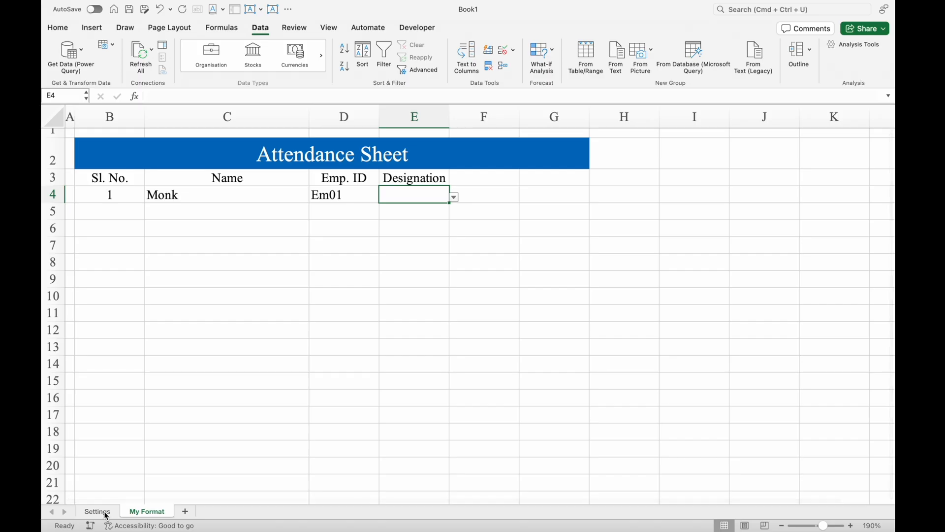
# - Change the first designation in cell B3 of the Settings sheet to Manager 1
pyautogui.click(98, 512)
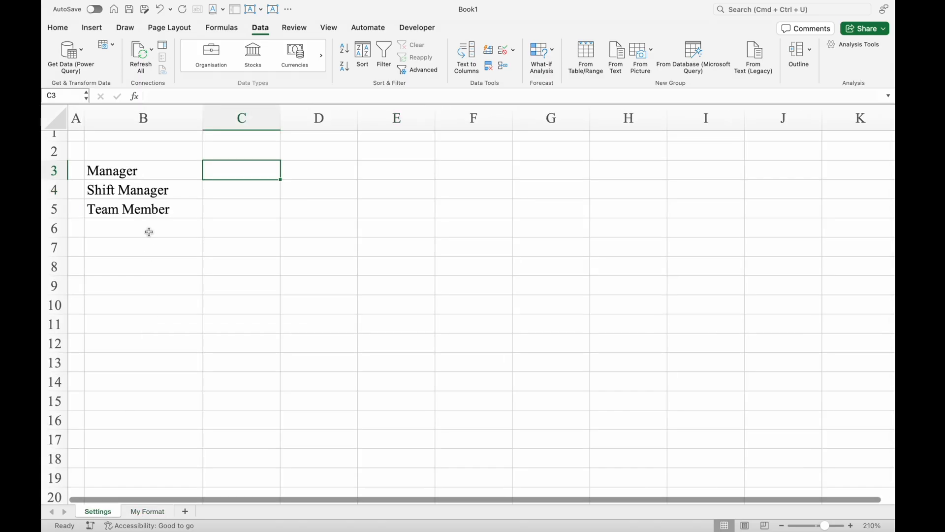
pyautogui.click(174, 167)
pyautogui.click(216, 94)
pyautogui.write('1')
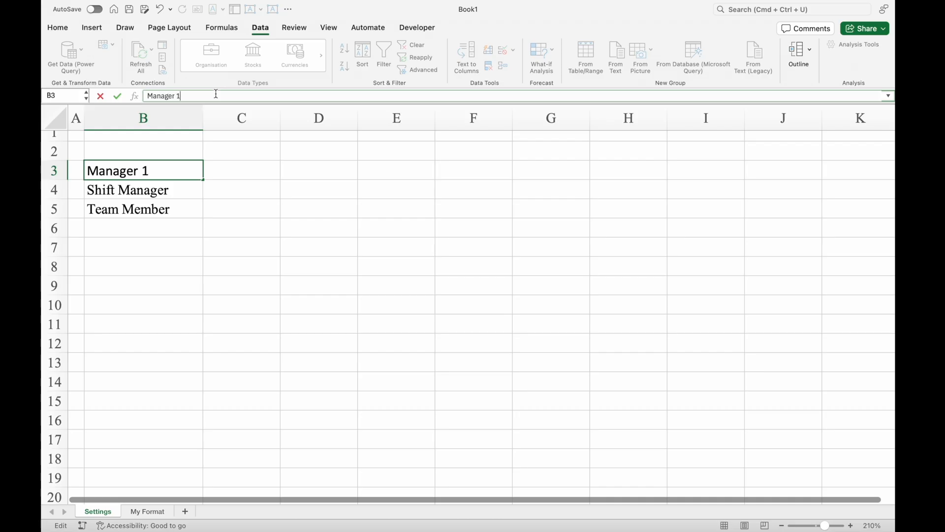
pyautogui.press('Return')
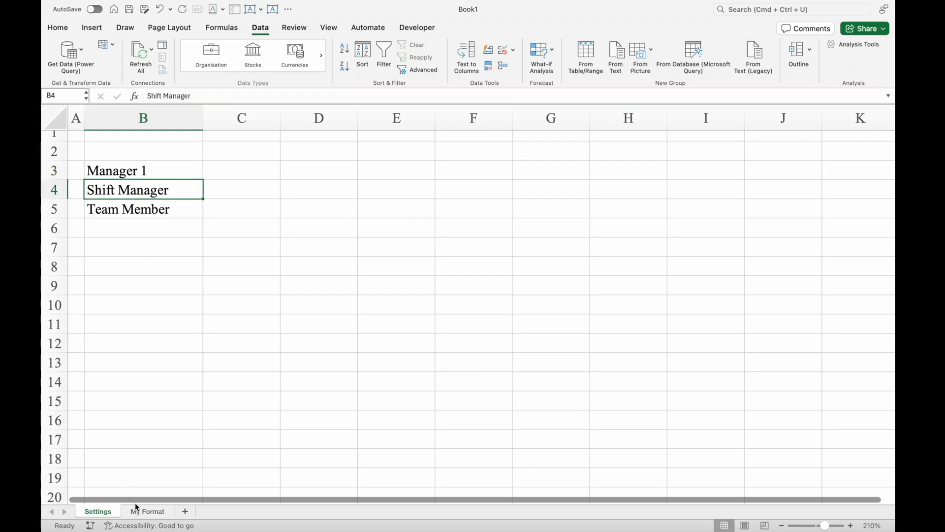
# - Choose Manager 1 from the Designation drop-down in cell E4 of the My Format sheet
pyautogui.click(146, 514)
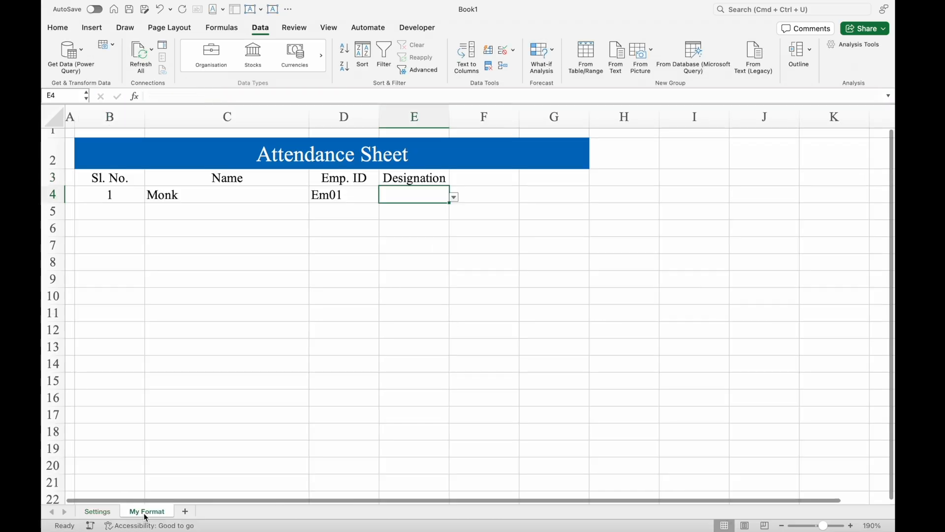
pyautogui.click(454, 199)
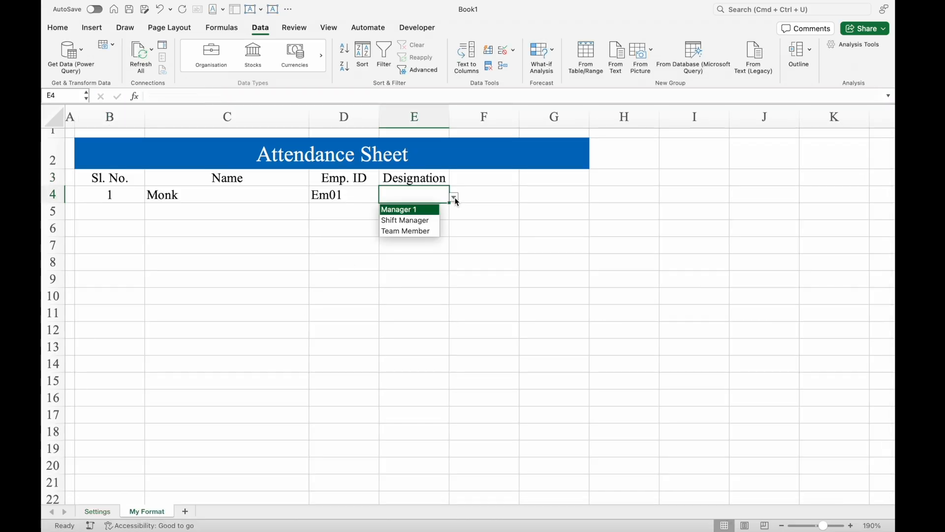
pyautogui.click(428, 214)
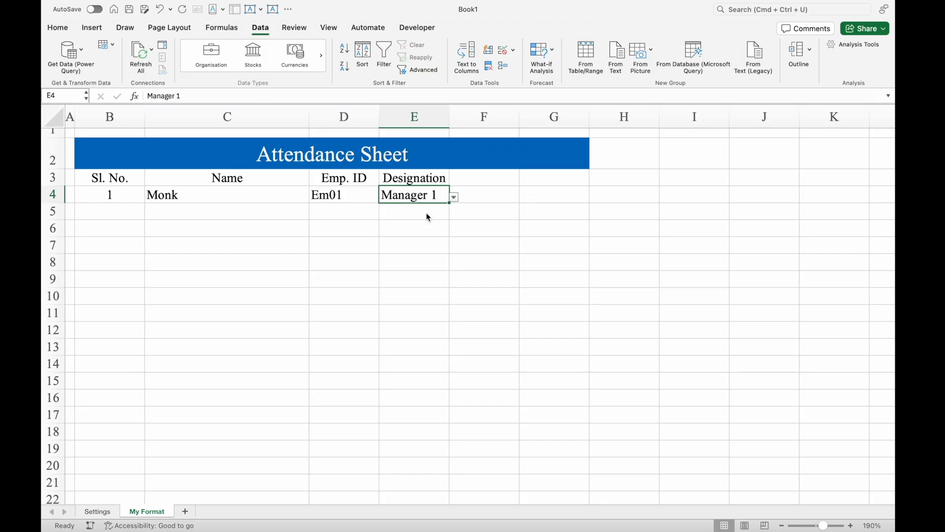
# - Enter 2 in cell B5 and fill the serial numbers down to 10 in B13
pyautogui.click(121, 195)
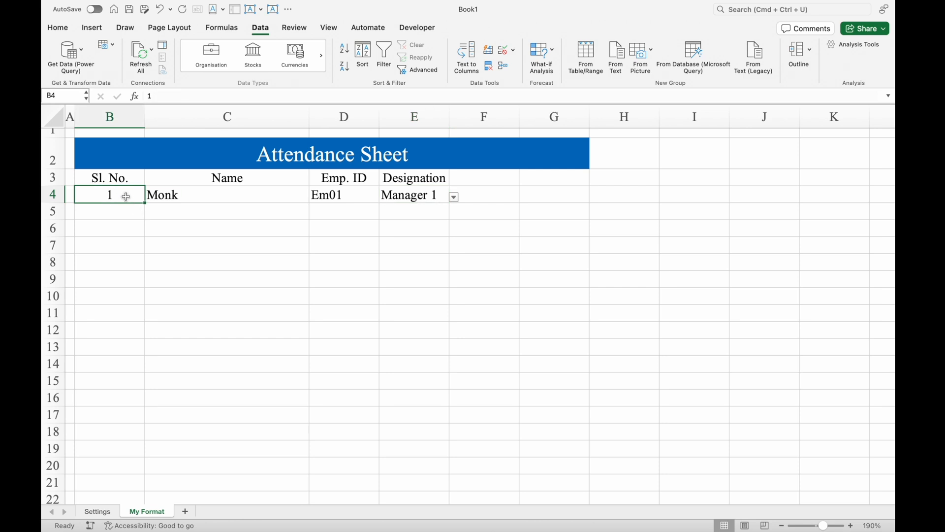
pyautogui.click(125, 213)
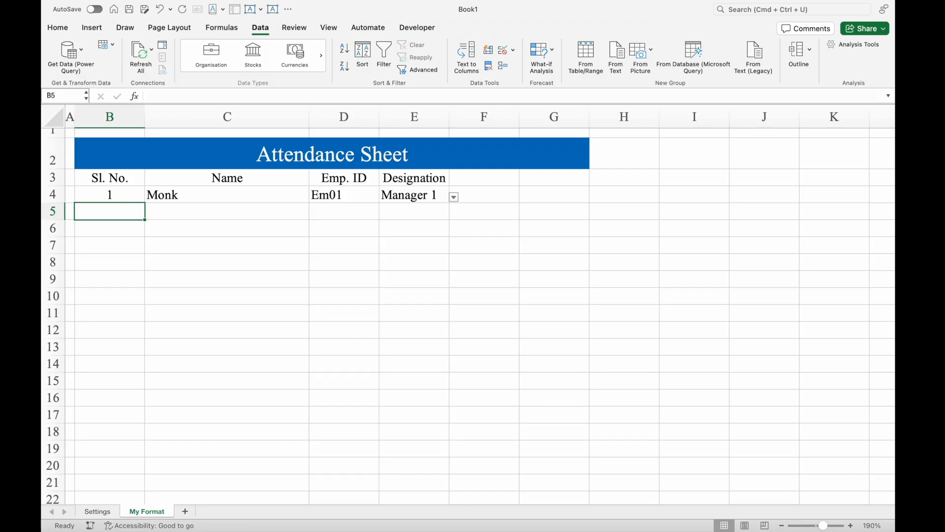
pyautogui.write('2')
pyautogui.press('Return')
pyautogui.moveTo(121, 195); pyautogui.dragTo(134, 353)
pyautogui.click(227, 212)
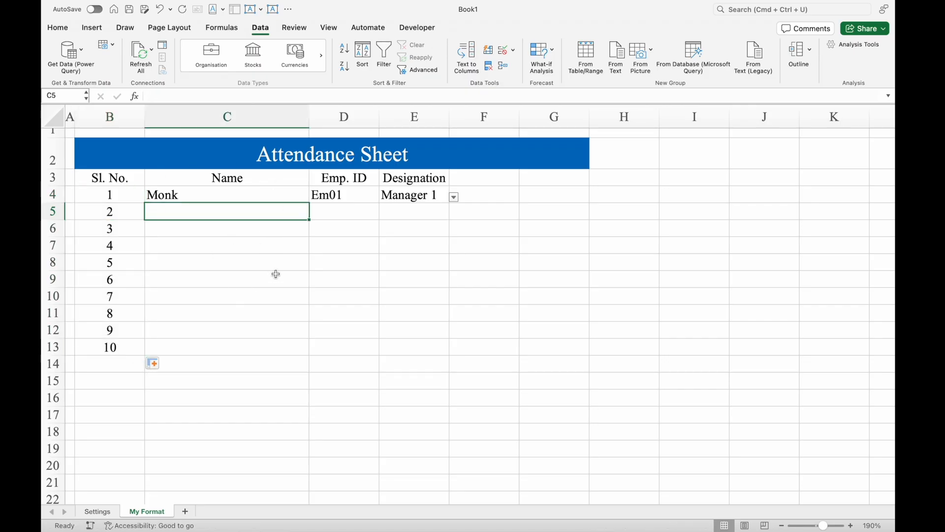
pyautogui.moveTo(99, 158); pyautogui.dragTo(331, 348)
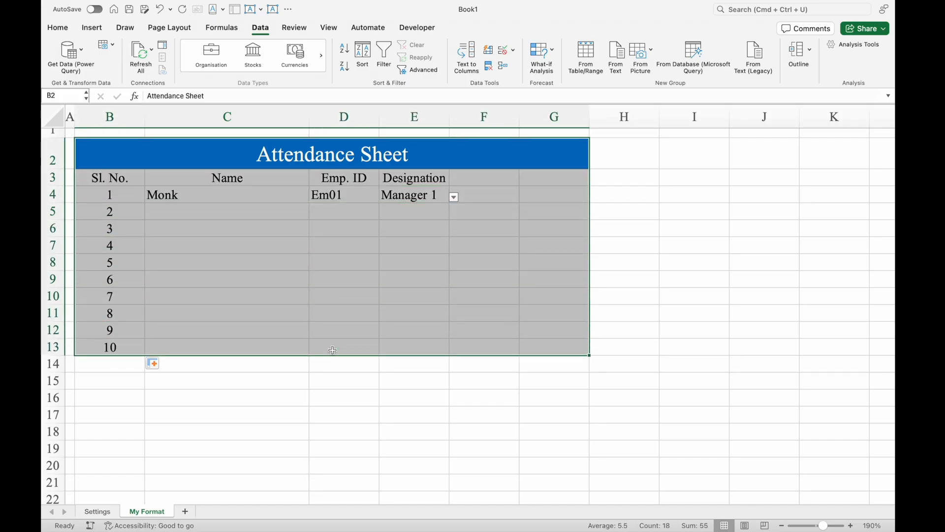
pyautogui.click(293, 291)
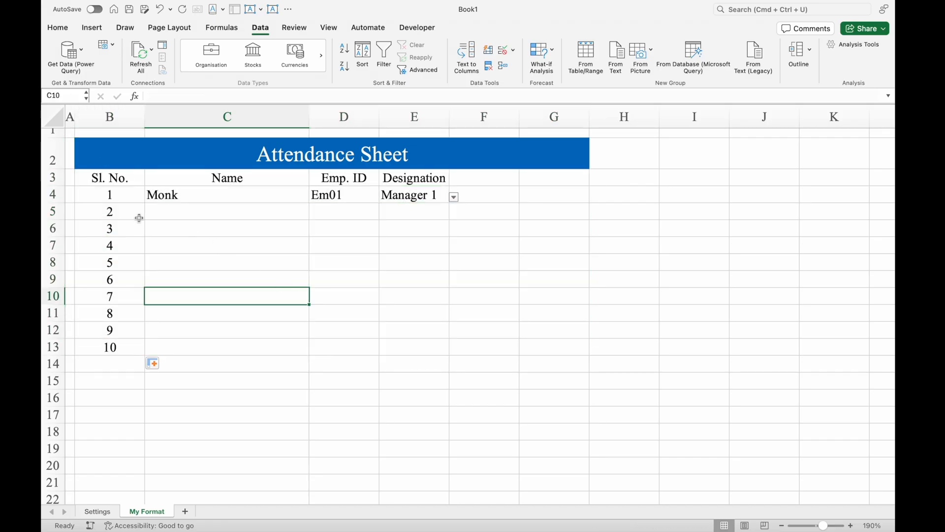
pyautogui.click(113, 194)
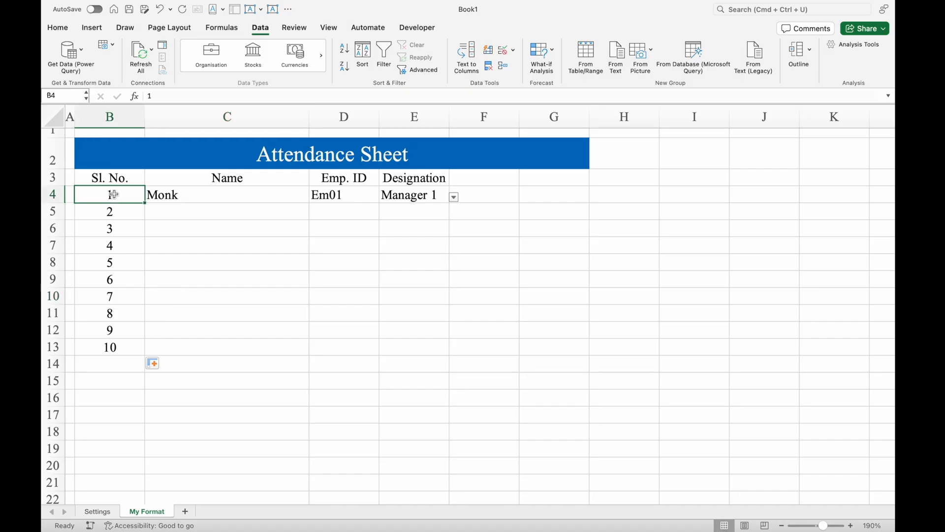
# - Apply all borders to the whole attendance table, from the title row to serial number 10 (B2:G13)
pyautogui.press('super+a')
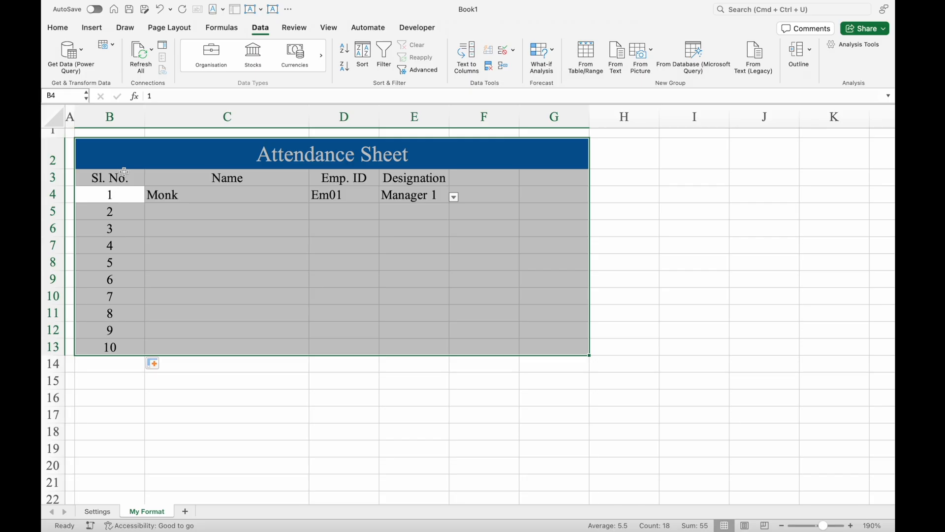
pyautogui.click(121, 175)
pyautogui.click(123, 156)
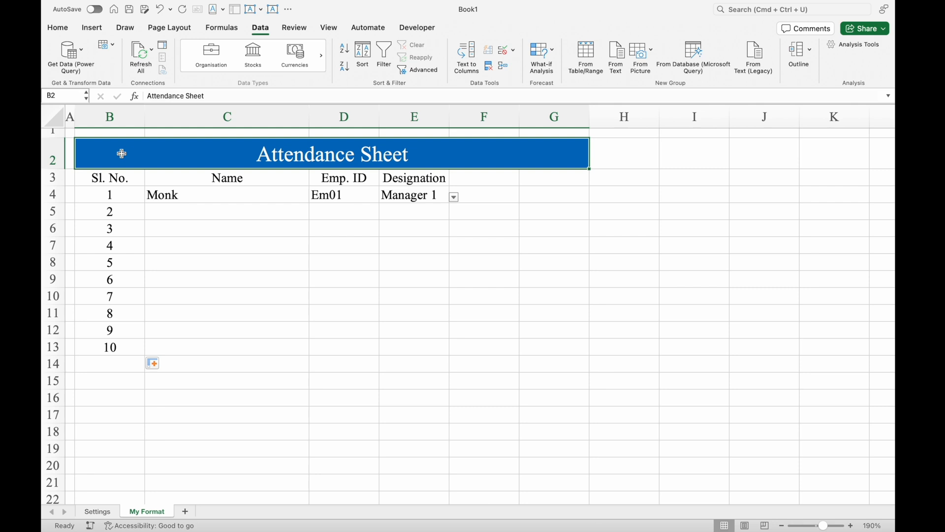
pyautogui.press('super+a')
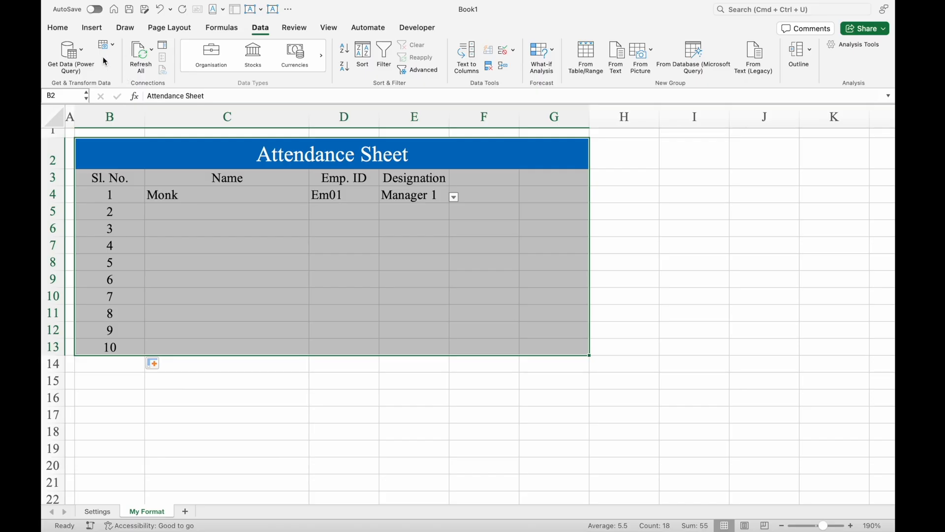
pyautogui.click(60, 29)
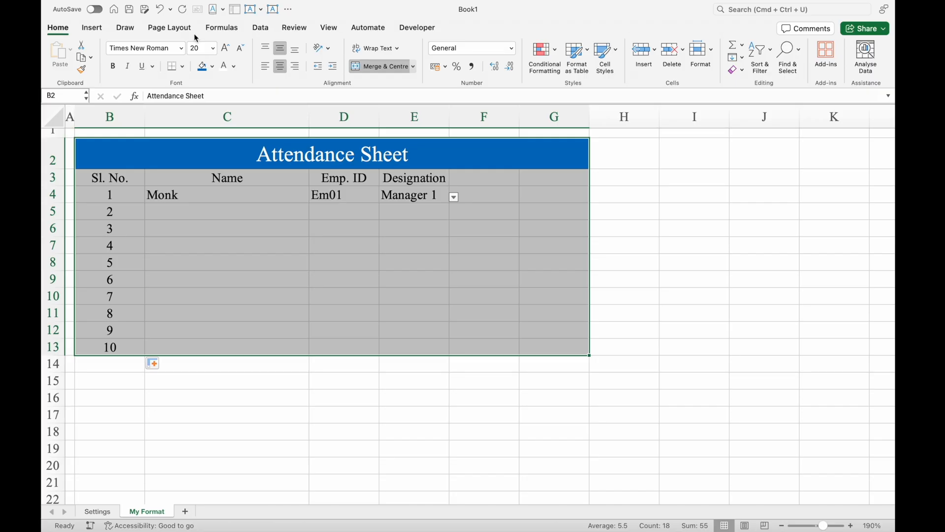
pyautogui.click(183, 67)
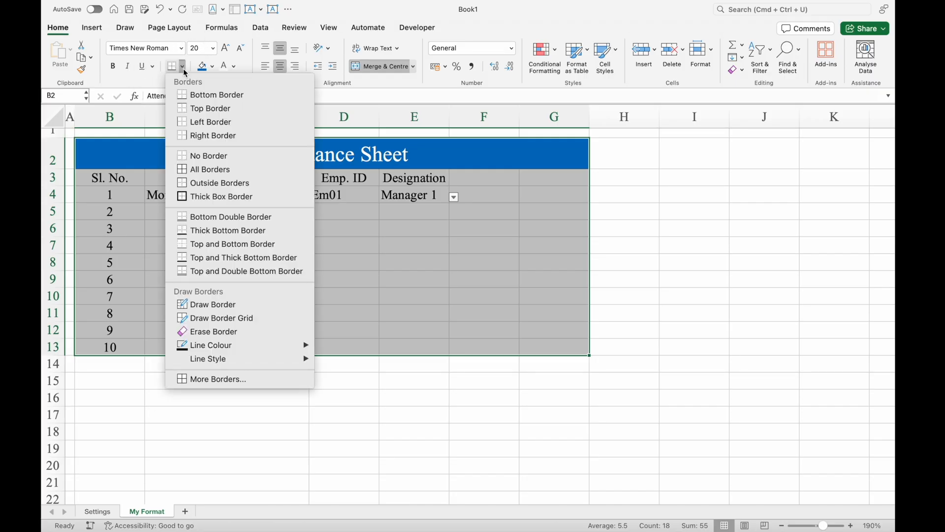
pyautogui.click(221, 169)
pyautogui.click(412, 210)
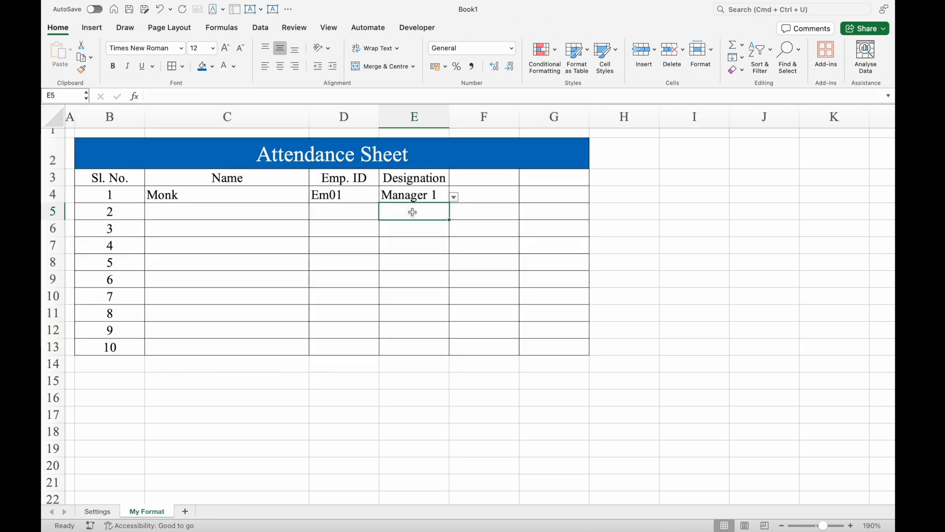
# - Widen the Designation column, then clear cell E4 and fill its empty drop-down down to E13
pyautogui.moveTo(449, 120); pyautogui.dragTo(477, 123)
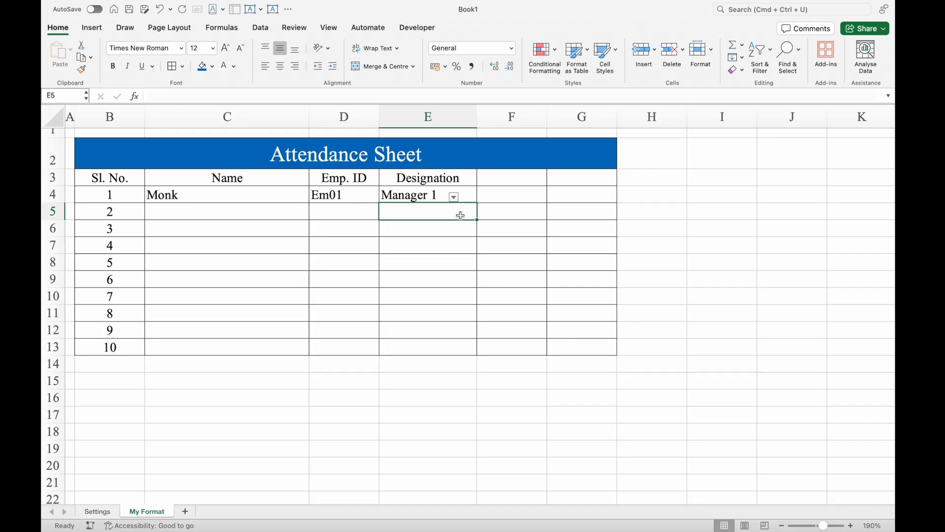
pyautogui.click(461, 197)
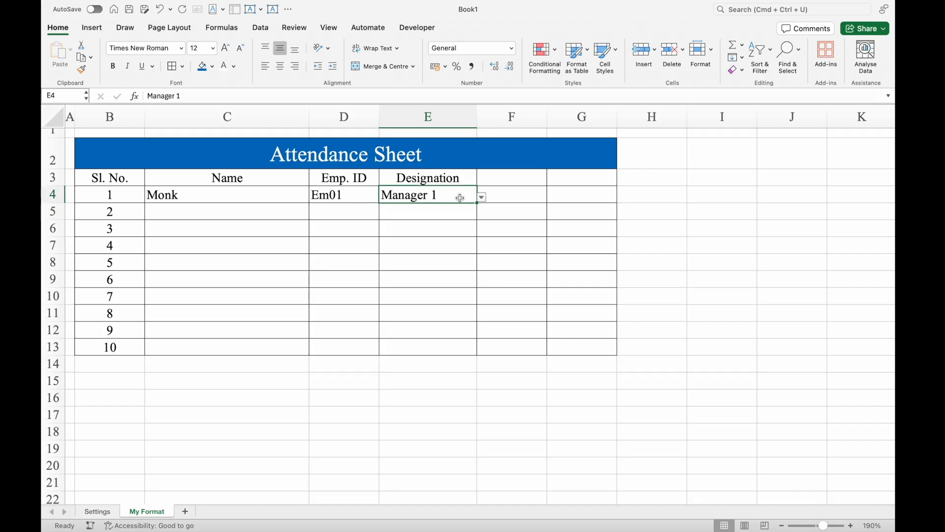
pyautogui.press('Delete')
pyautogui.moveTo(477, 203); pyautogui.dragTo(480, 350)
# - Choose Manager 1 from the Designation drop-down in E4 and Shift Manager in E5 and E6
pyautogui.click(451, 196)
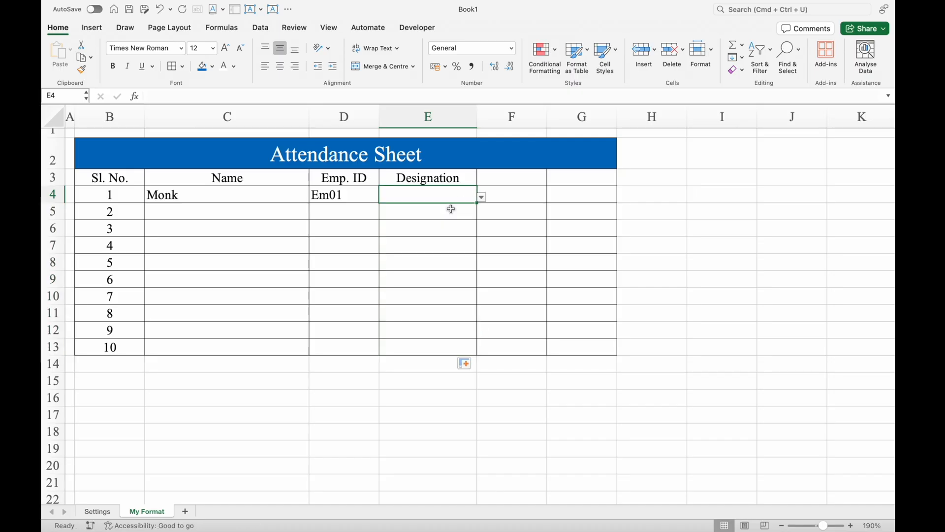
pyautogui.click(481, 197)
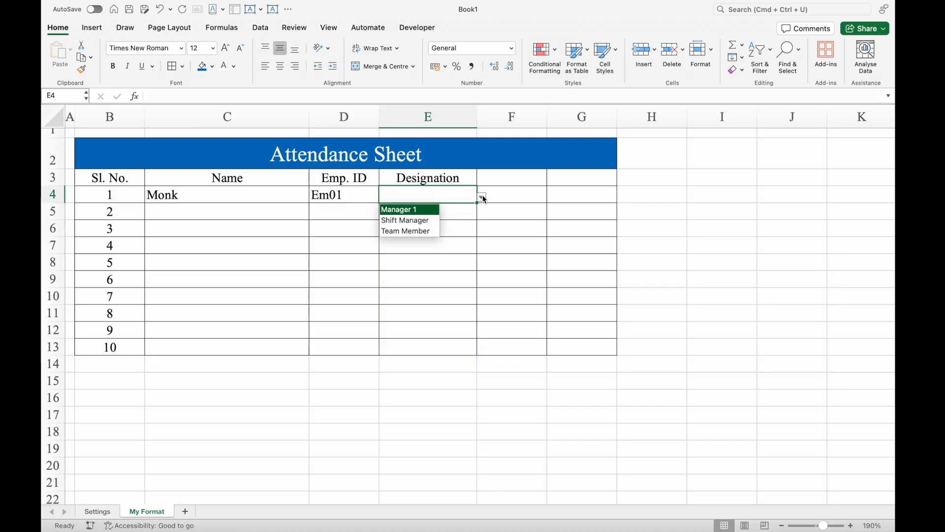
pyautogui.click(430, 211)
pyautogui.click(451, 212)
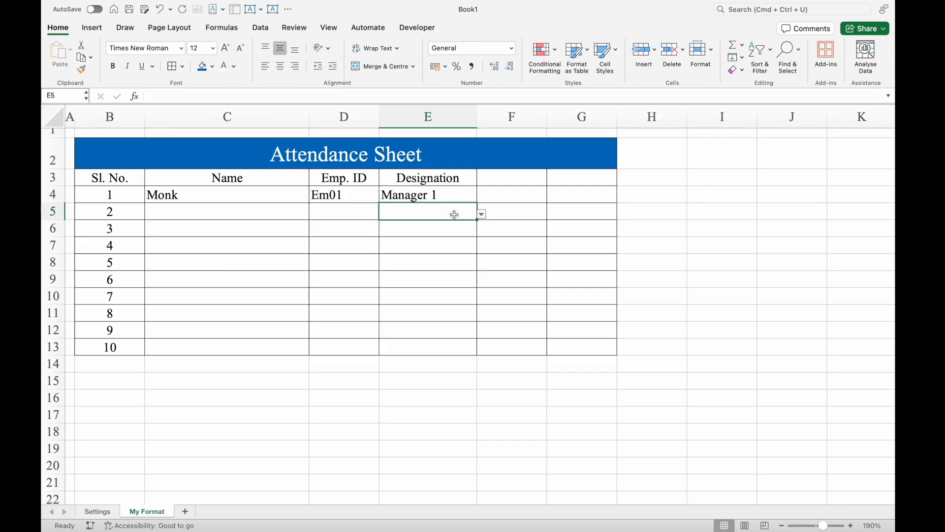
pyautogui.click(482, 215)
pyautogui.click(433, 241)
pyautogui.click(429, 229)
pyautogui.click(482, 231)
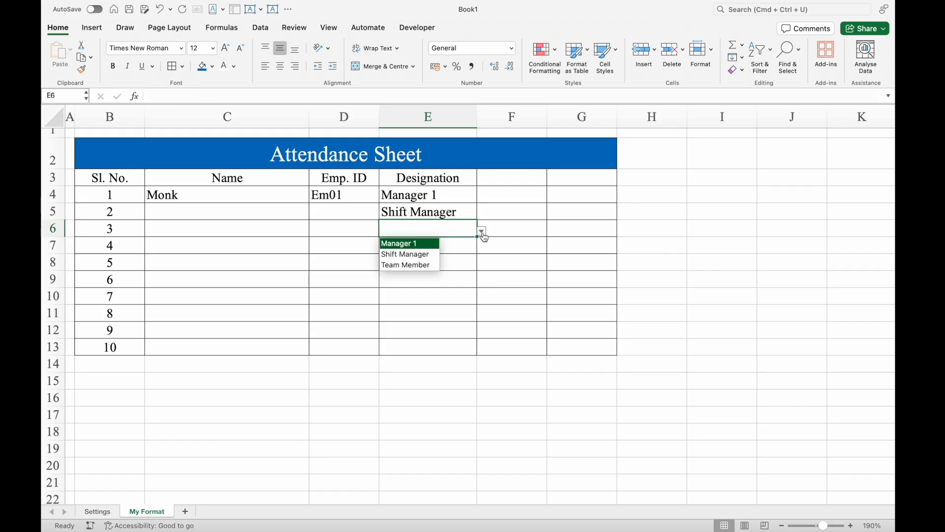
pyautogui.click(426, 264)
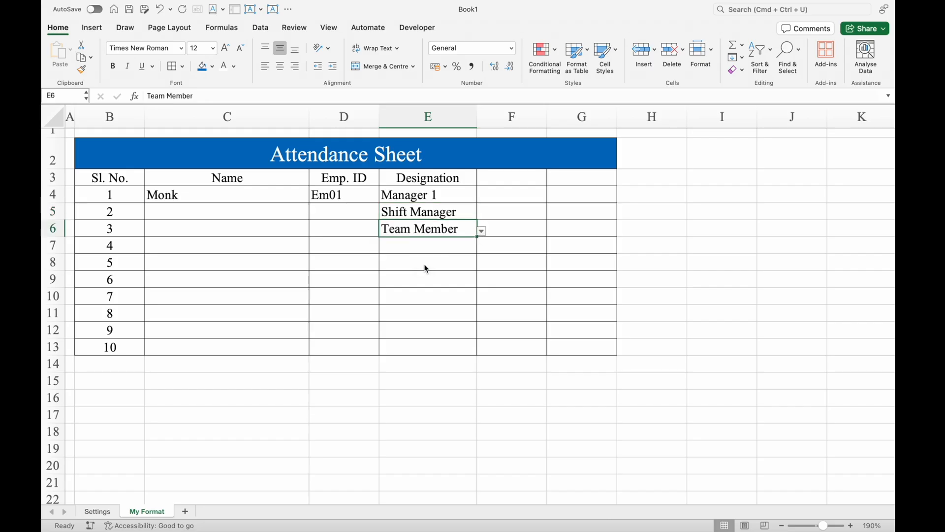
pyautogui.click(483, 231)
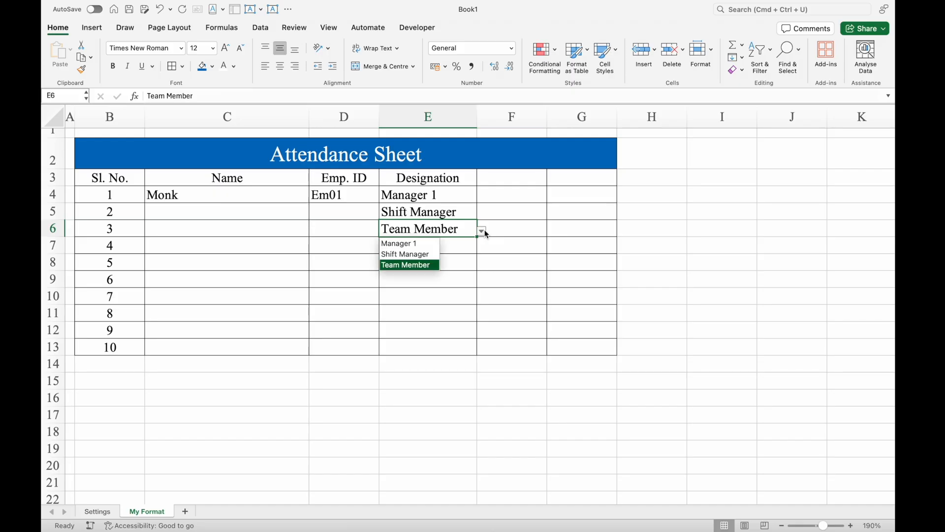
pyautogui.click(425, 254)
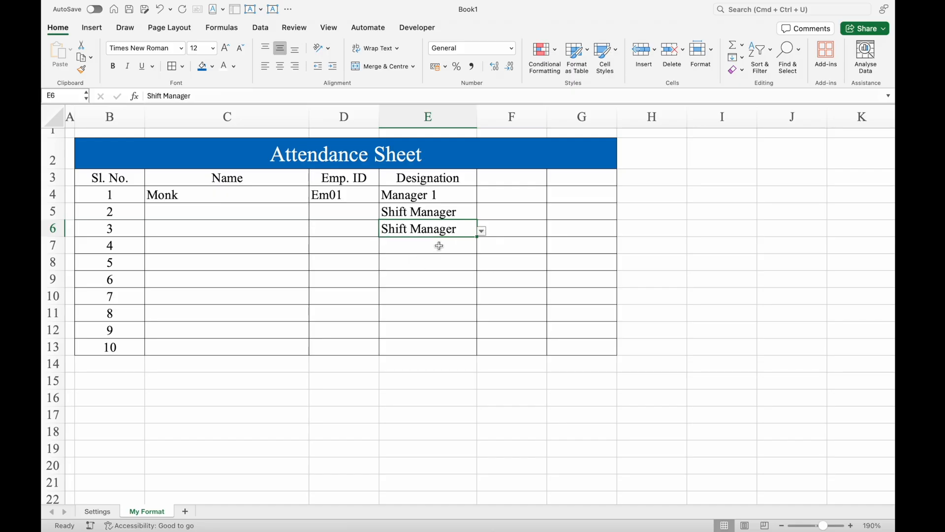
# - Choose Team Member from the Designation drop-down in each cell from E7 to E13
pyautogui.click(434, 244)
pyautogui.click(482, 249)
pyautogui.click(413, 282)
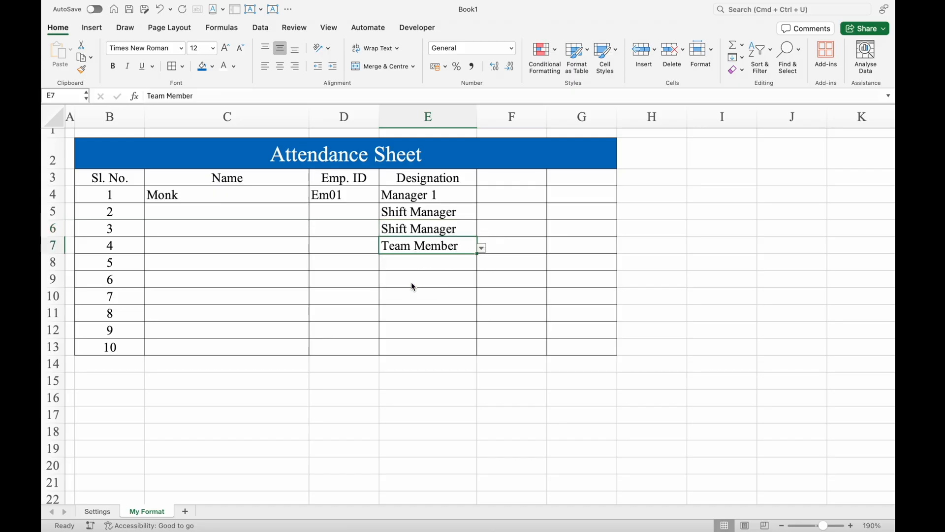
pyautogui.click(435, 267)
pyautogui.click(482, 264)
pyautogui.click(416, 299)
pyautogui.click(436, 278)
pyautogui.click(482, 282)
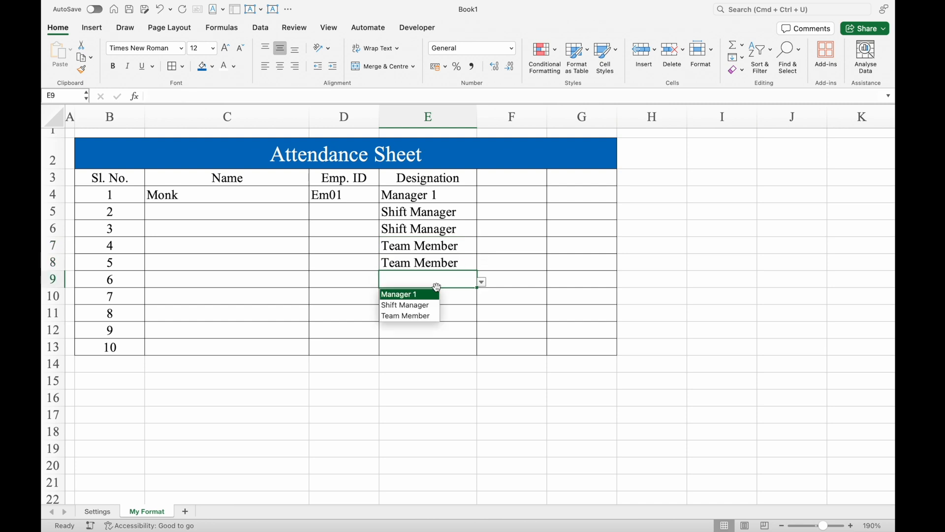
pyautogui.click(426, 317)
pyautogui.click(418, 298)
pyautogui.click(482, 299)
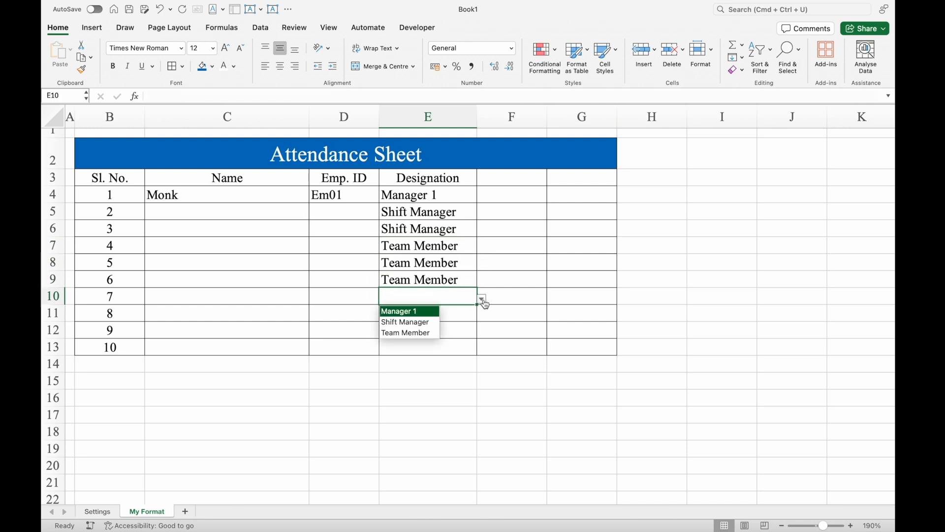
pyautogui.click(425, 333)
pyautogui.click(428, 313)
pyautogui.click(482, 316)
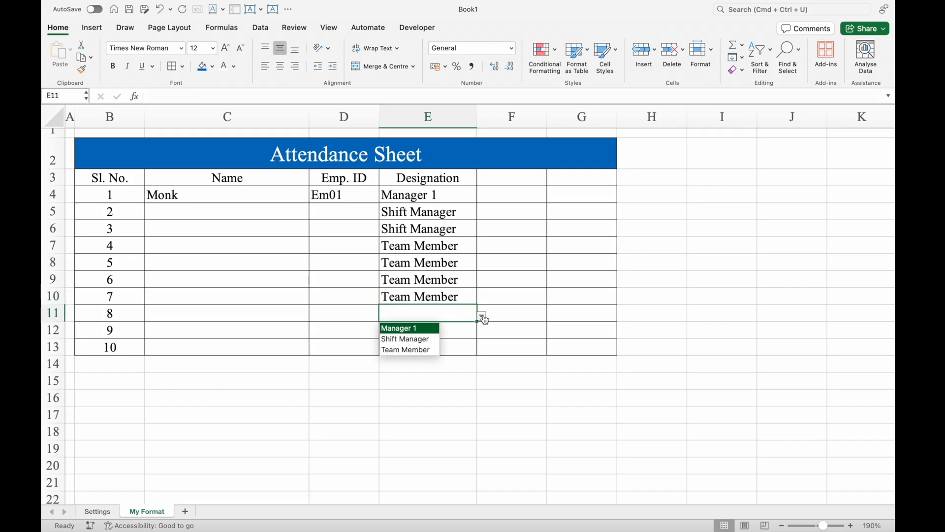
pyautogui.click(426, 350)
pyautogui.click(468, 333)
pyautogui.click(483, 333)
pyautogui.click(404, 366)
pyautogui.click(466, 344)
pyautogui.click(481, 349)
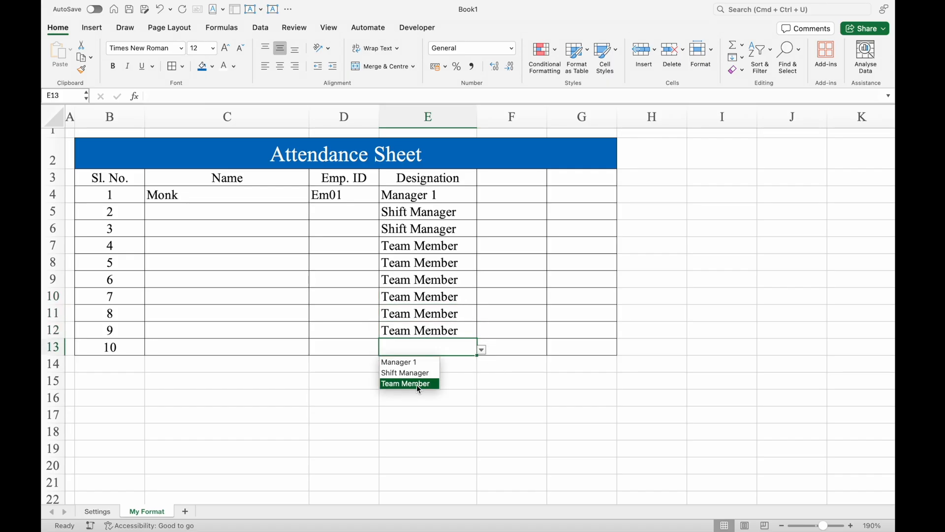
pyautogui.click(418, 385)
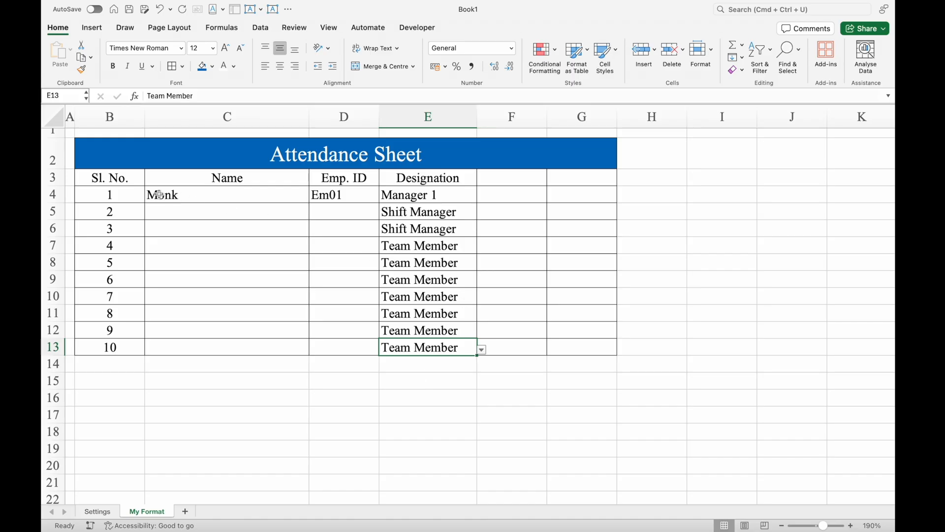
# - Fill the header row B3:G3 with standard red and set its font colour to white
pyautogui.click(344, 177)
pyautogui.moveTo(110, 178); pyautogui.dragTo(562, 178)
pyautogui.click(215, 67)
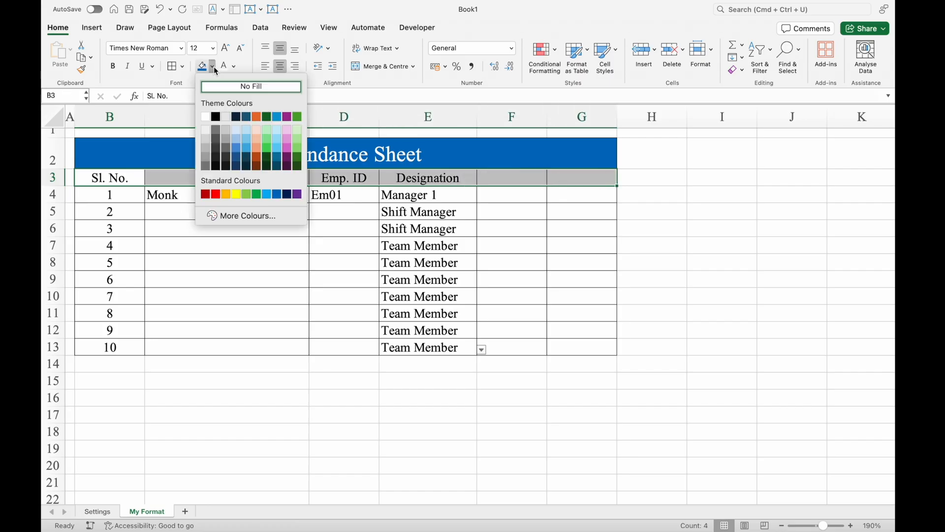
pyautogui.click(215, 194)
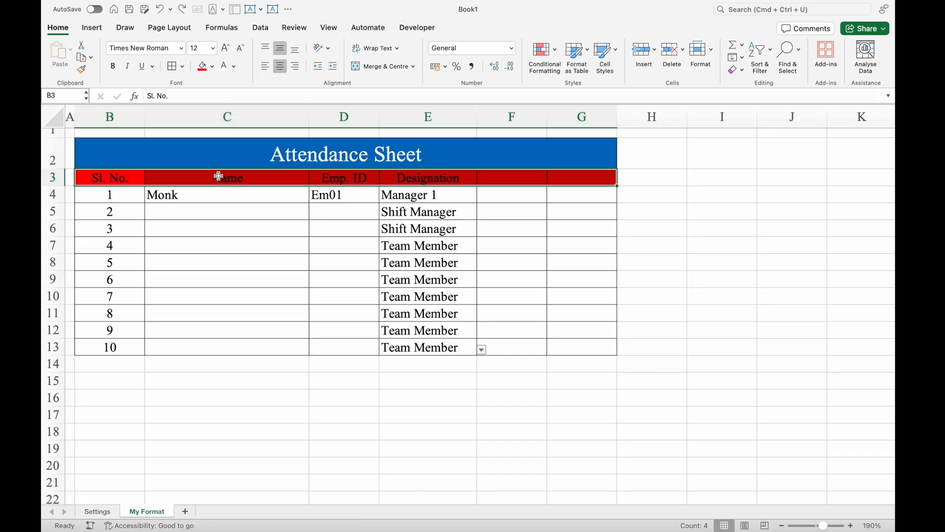
pyautogui.click(234, 66)
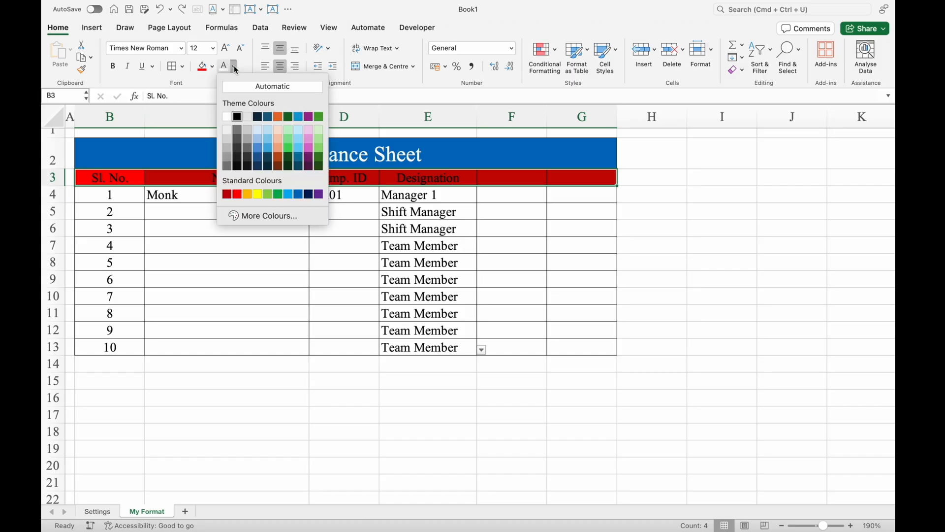
pyautogui.click(227, 116)
pyautogui.click(682, 234)
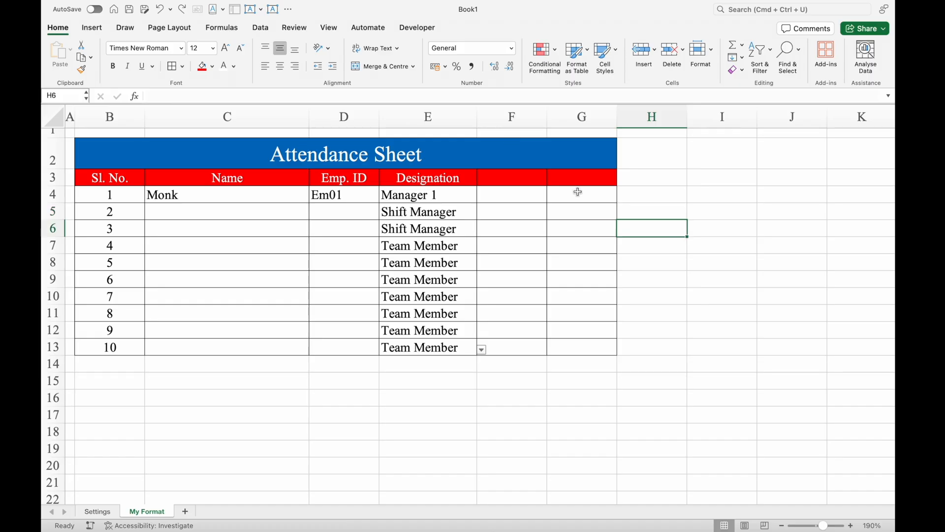
# - Delete the empty columns F and G beside the Designation column
pyautogui.moveTo(525, 117); pyautogui.dragTo(581, 118)
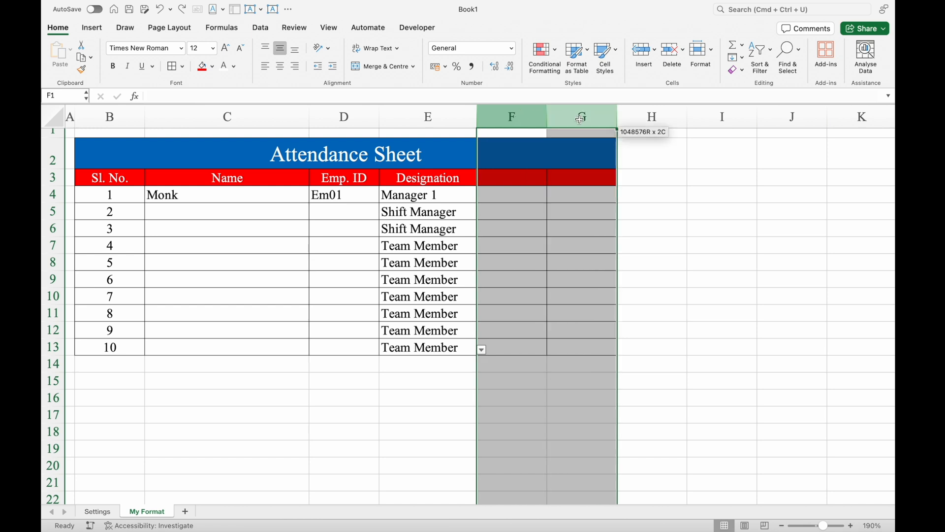
pyautogui.rightClick(524, 117)
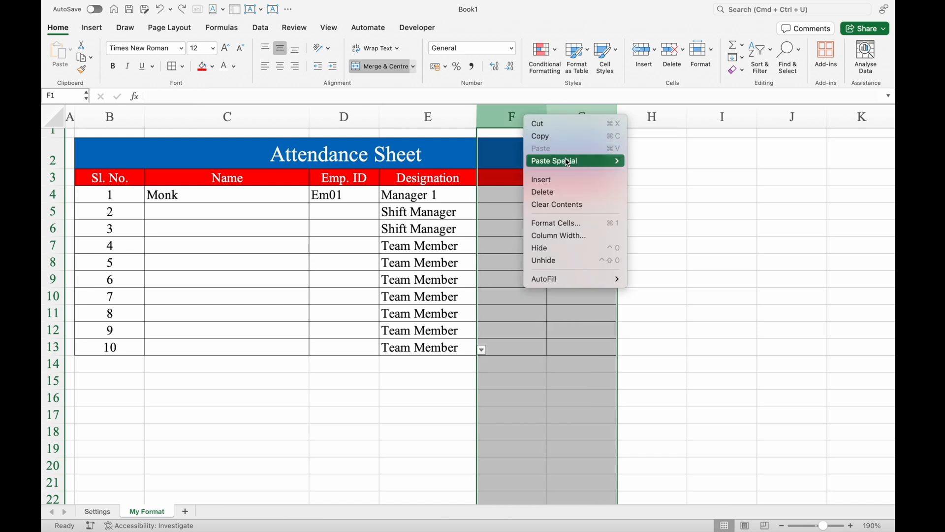
pyautogui.click(572, 191)
pyautogui.click(651, 195)
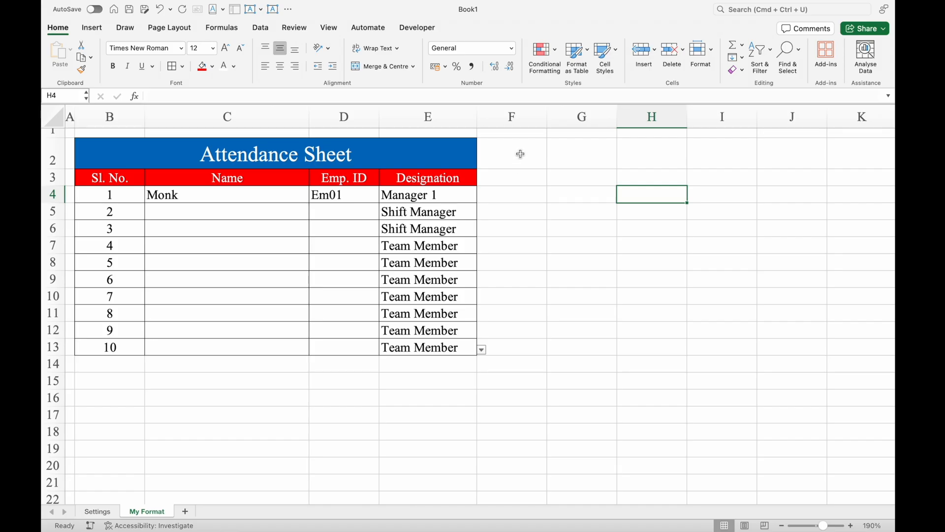
# - Enter the date 1/1/24 in cell F2 and centre the contents of F2:J2 horizontally
pyautogui.click(517, 156)
pyautogui.write('1/1/24')
pyautogui.press('Return')
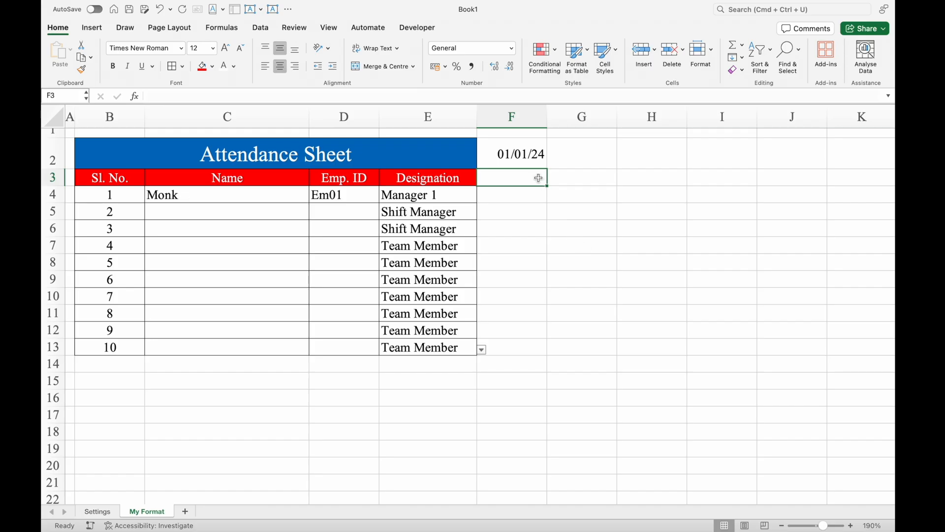
pyautogui.click(512, 157)
pyautogui.moveTo(512, 156); pyautogui.dragTo(761, 155)
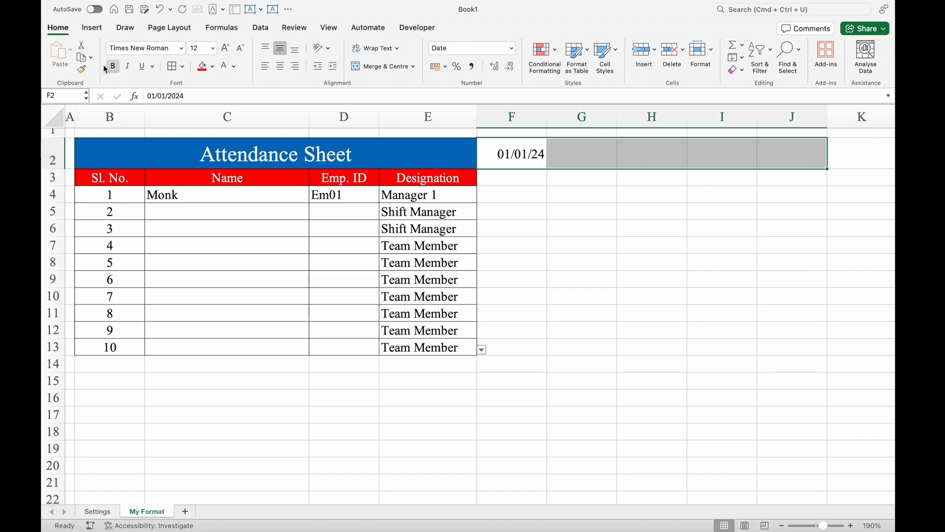
pyautogui.click(279, 67)
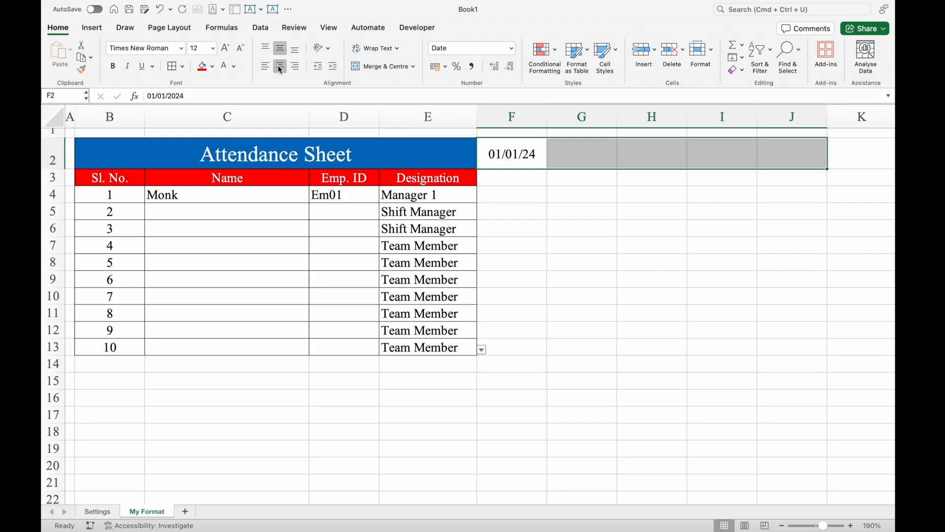
# - Format the date cells F2:J2 with the English (United States) date type 14-Mar-12
pyautogui.press('super+1')
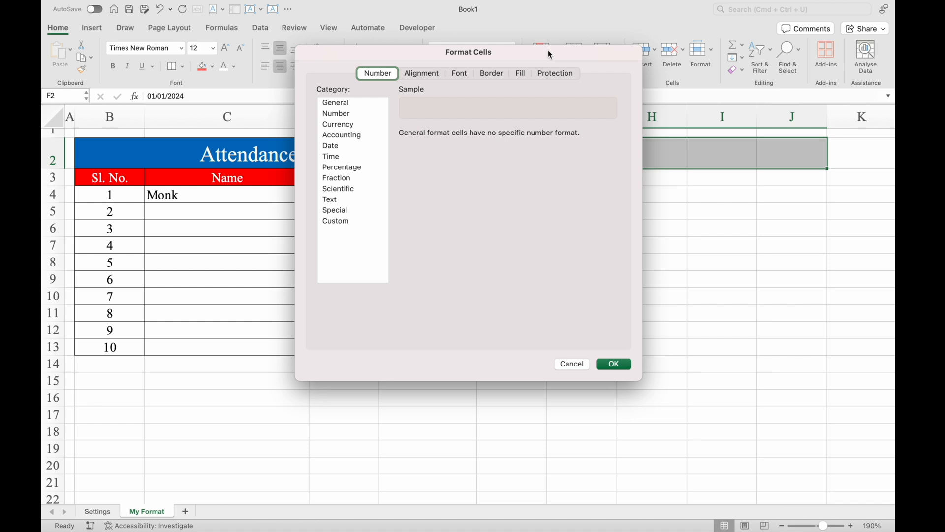
pyautogui.click(339, 147)
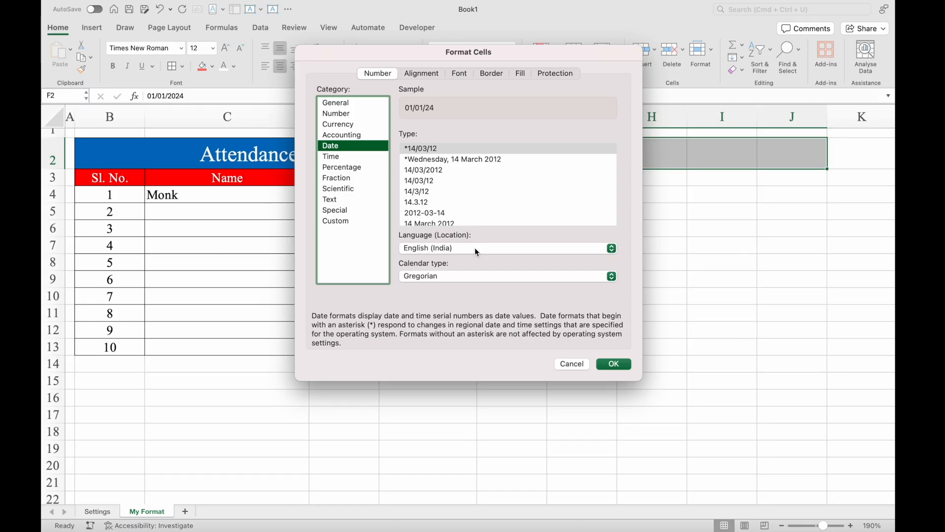
pyautogui.click(612, 249)
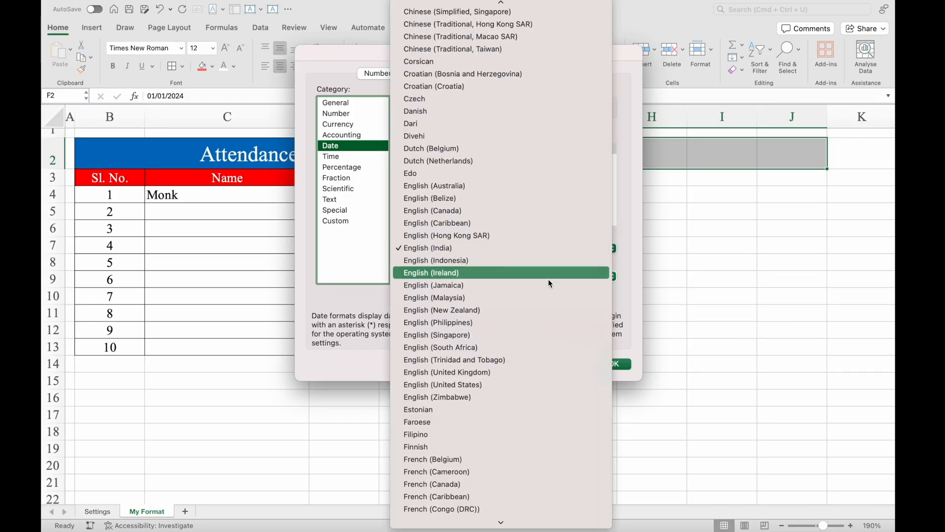
pyautogui.click(507, 385)
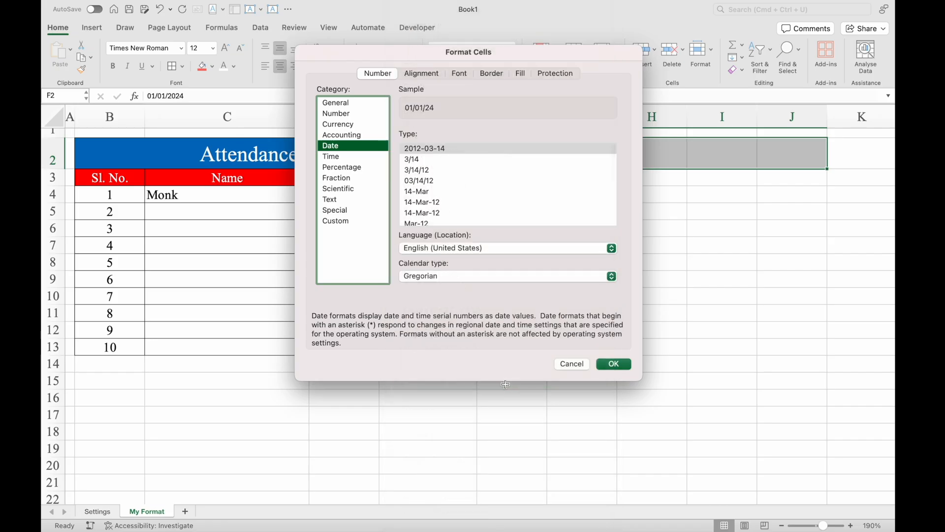
pyautogui.click(429, 203)
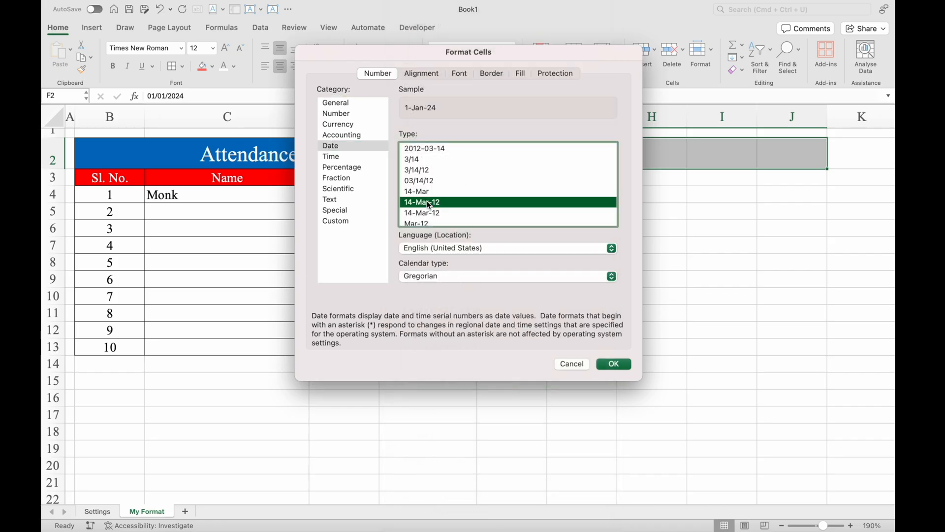
pyautogui.click(614, 365)
pyautogui.click(539, 161)
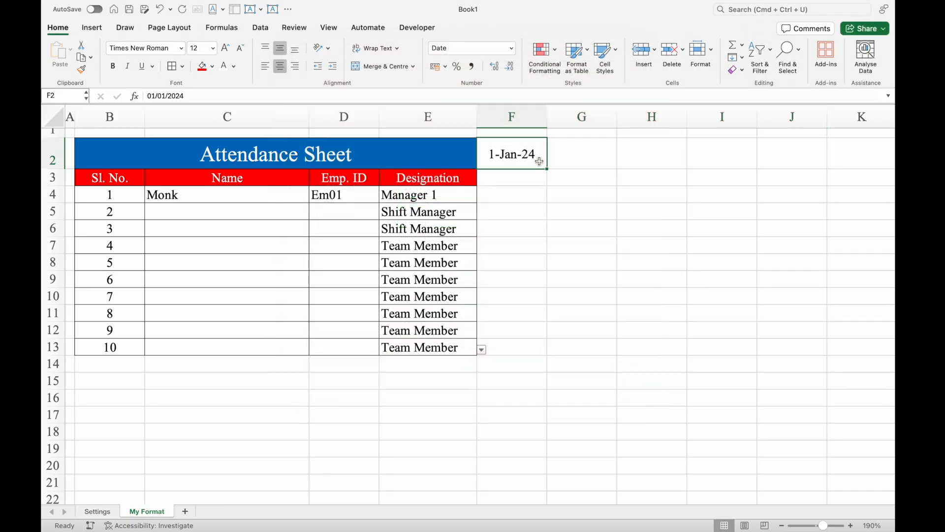
# - Enter the formula =F2+1 in G2 and fill it across to J2
pyautogui.click(586, 154)
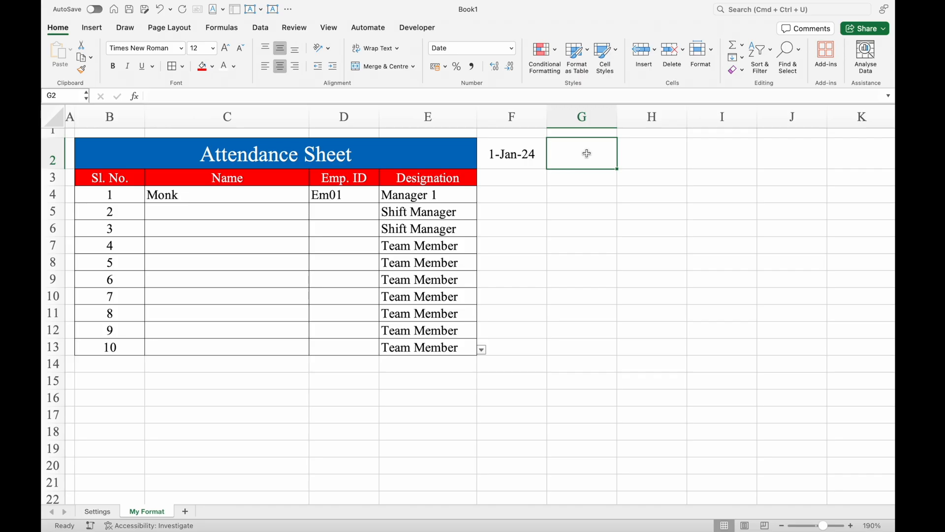
pyautogui.write('=')
pyautogui.click(509, 159)
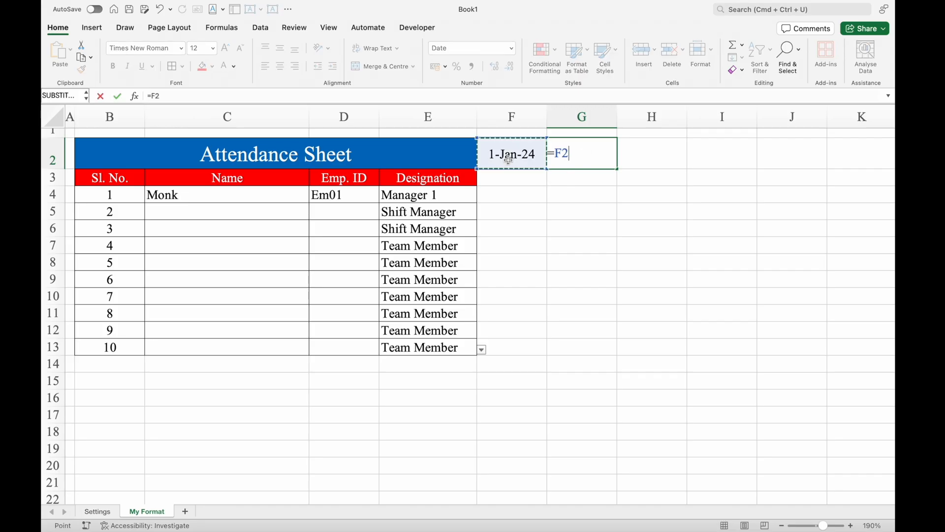
pyautogui.write('+1')
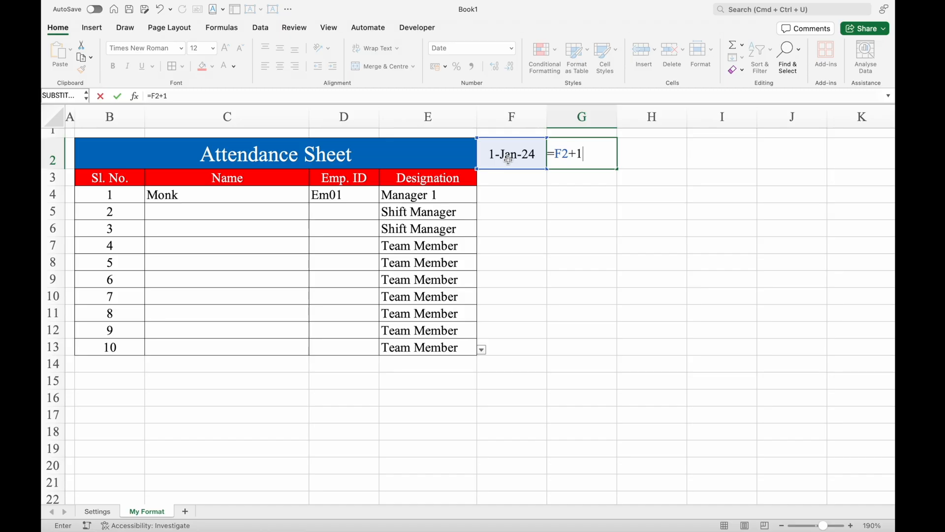
pyautogui.press('Return')
pyautogui.click(597, 152)
pyautogui.moveTo(617, 169); pyautogui.dragTo(809, 167)
# - Enter the formula =TEXT(F2,"DDD") in F3 and fill it across to J3
pyautogui.click(502, 176)
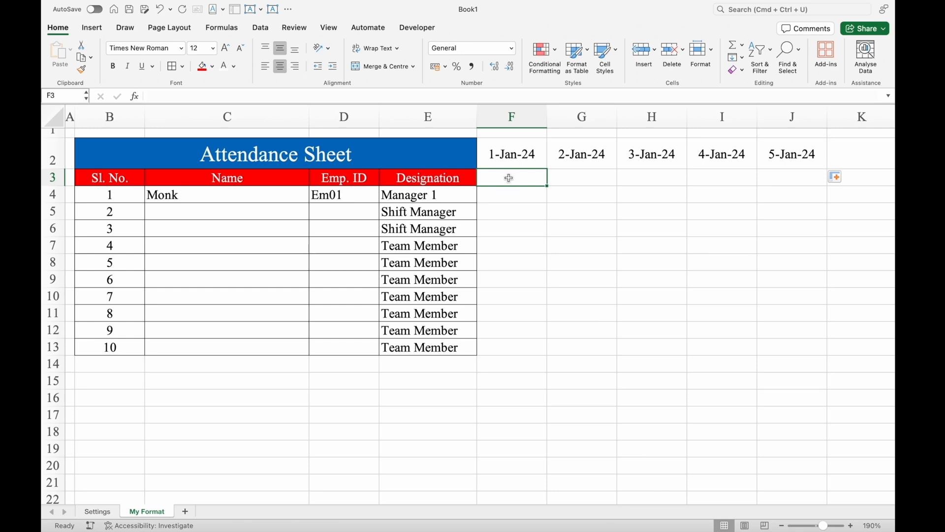
pyautogui.write('=')
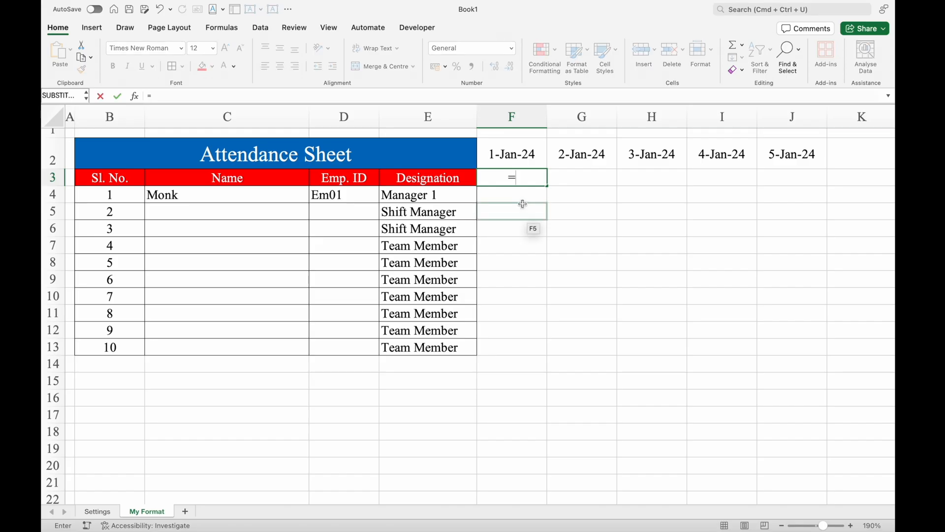
pyautogui.write('TEXT(')
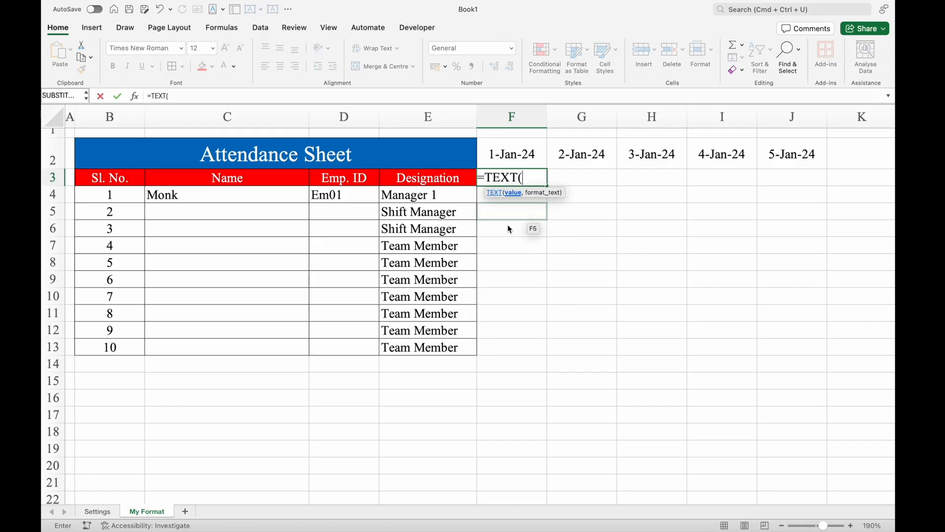
pyautogui.click(531, 148)
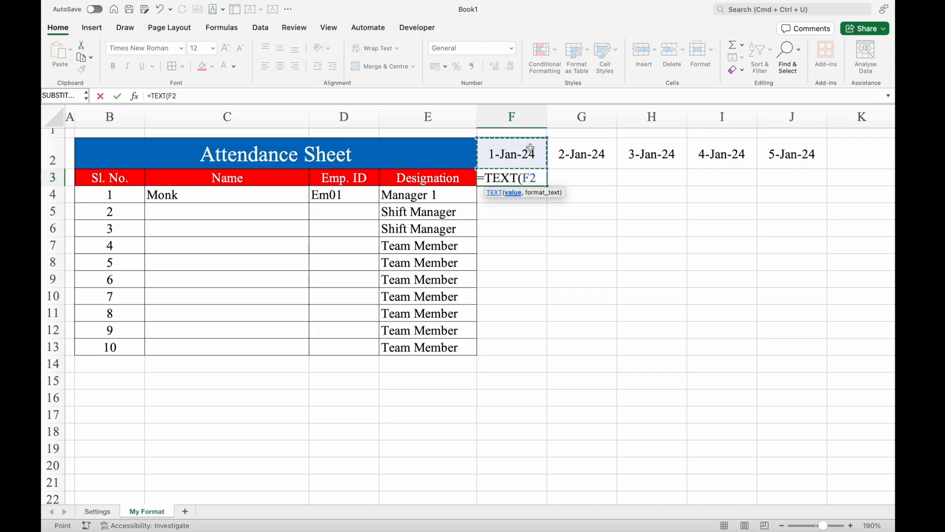
pyautogui.write(',"')
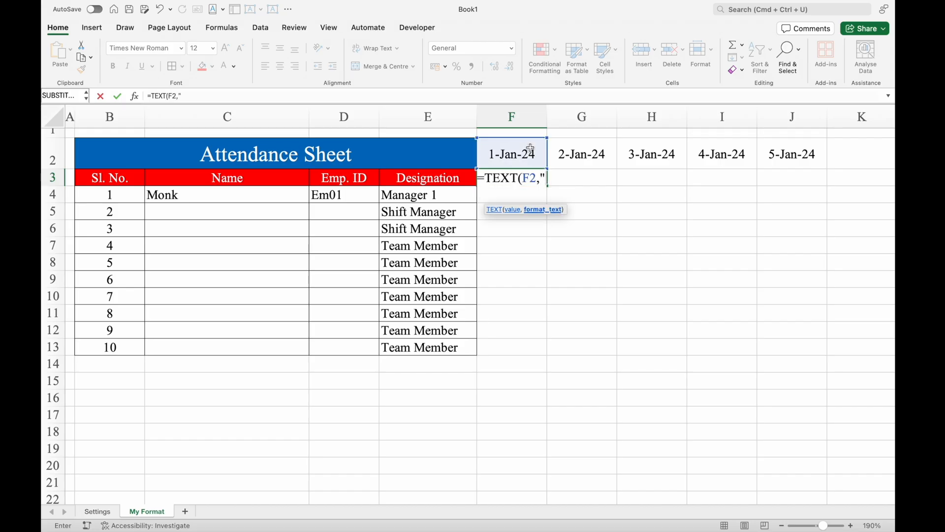
pyautogui.write('DDD')
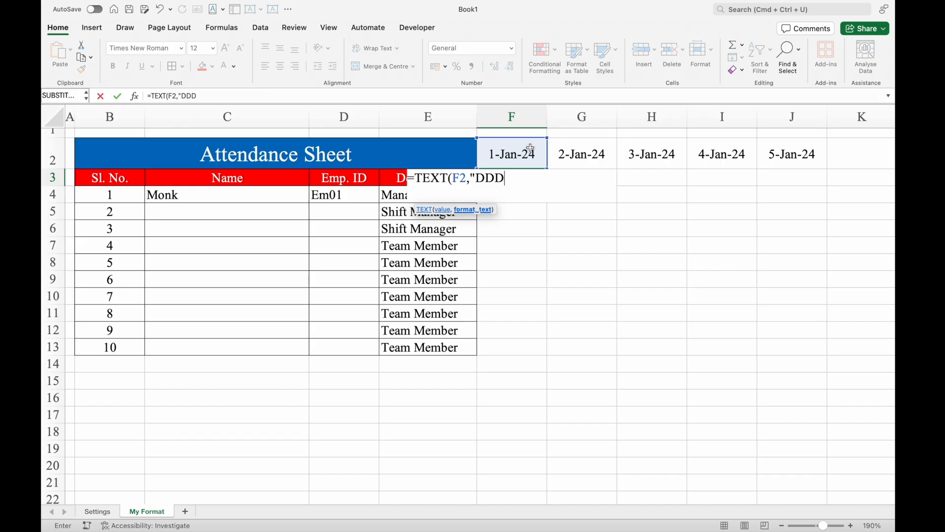
pyautogui.write('")')
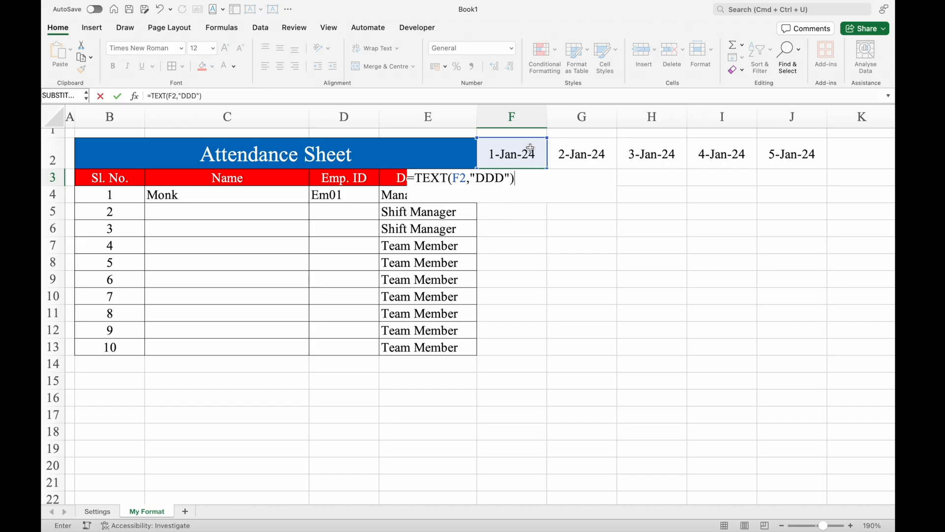
pyautogui.press('Return')
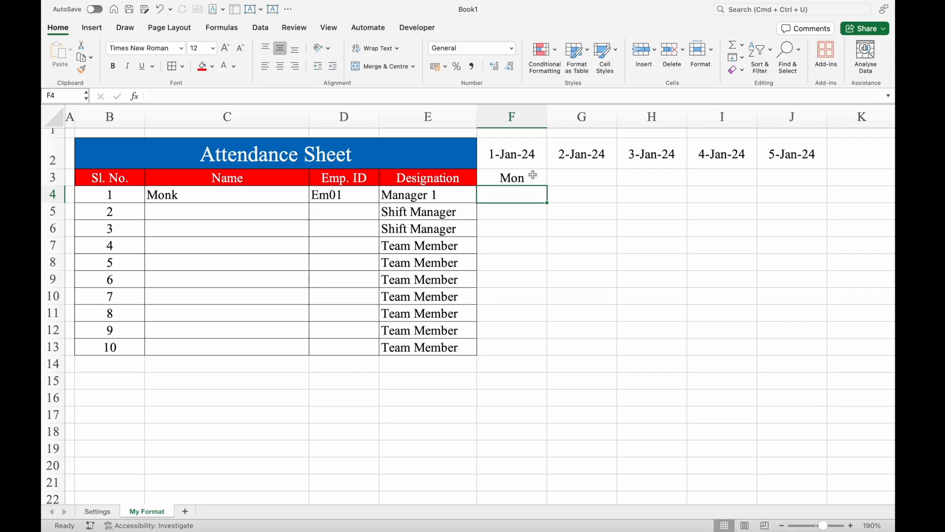
pyautogui.click(532, 175)
pyautogui.moveTo(548, 186); pyautogui.dragTo(793, 200)
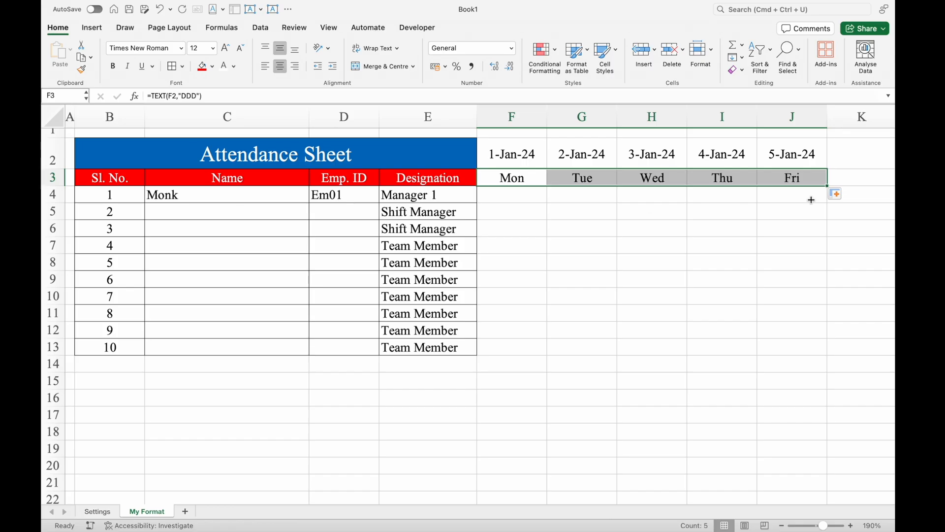
# - Extend the date and weekday formulas from J2:J3 across to column L
pyautogui.doubleClick(781, 526)
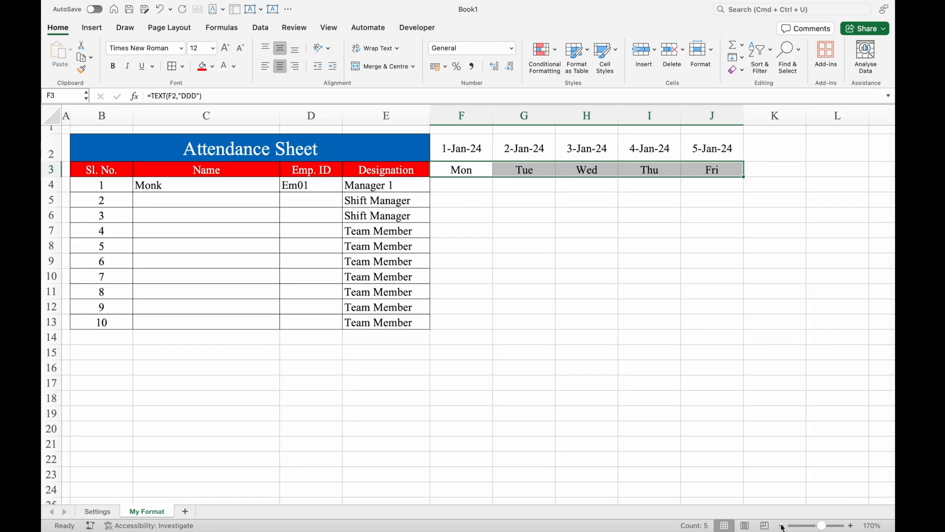
pyautogui.click(719, 143)
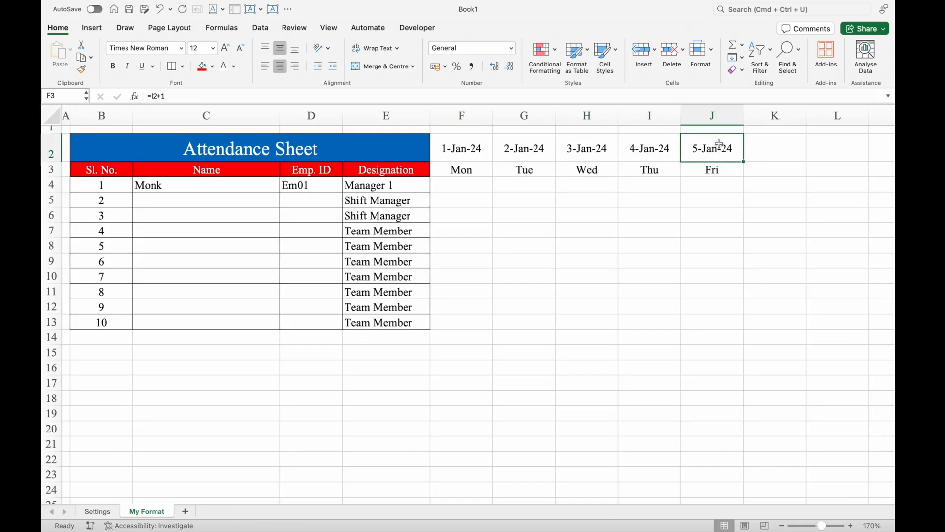
pyautogui.moveTo(719, 143); pyautogui.dragTo(848, 179)
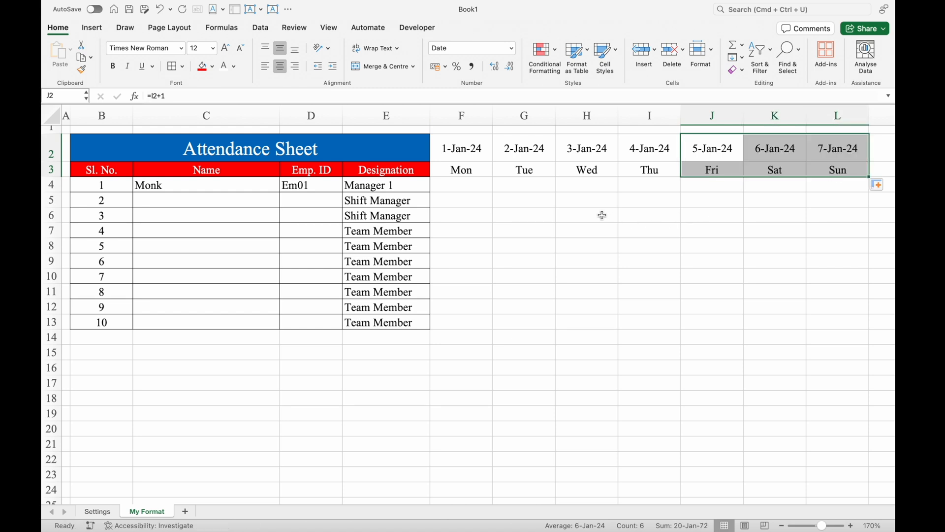
# - Apply all borders and a standard orange fill to the date and weekday cells F2:L3
pyautogui.click(471, 147)
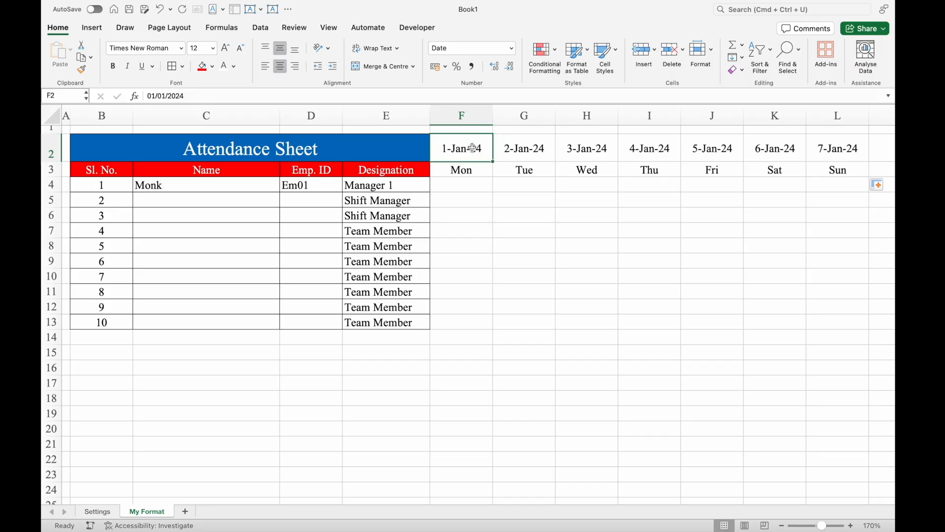
pyautogui.hotkey('shift', 'Down')
pyautogui.hotkey('ctrl', 'shift', 'Right')
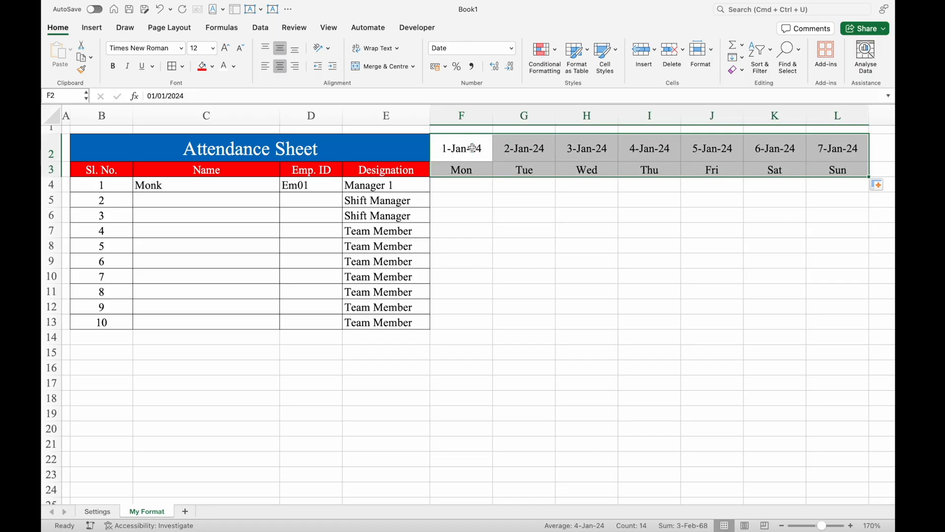
pyautogui.click(172, 66)
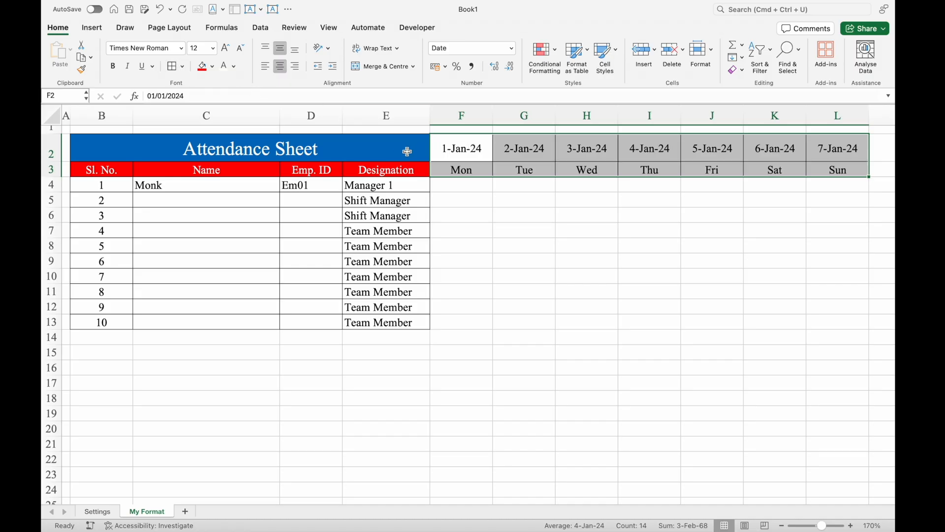
pyautogui.click(212, 67)
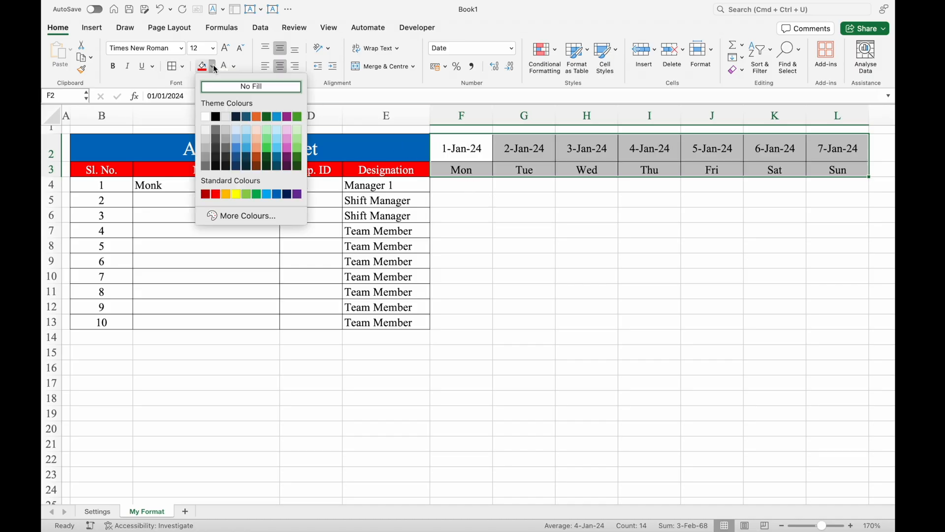
pyautogui.click(226, 194)
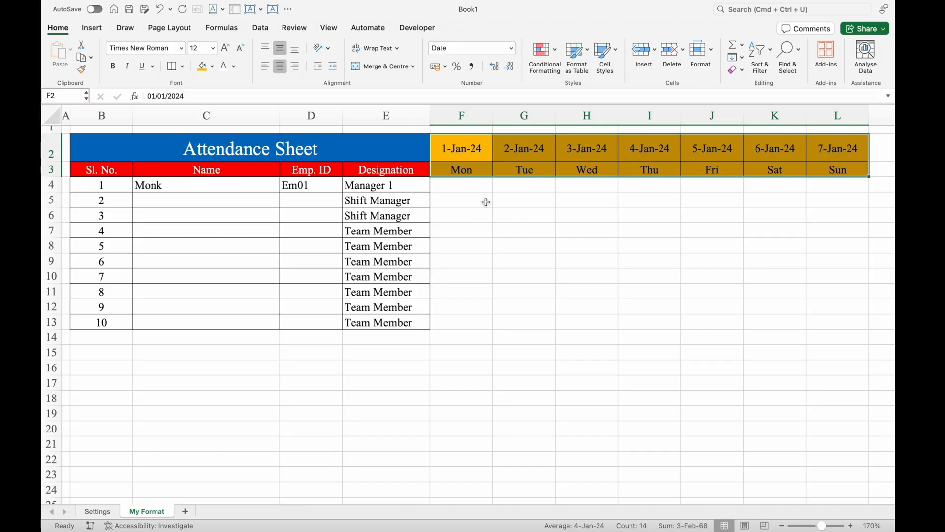
pyautogui.click(480, 185)
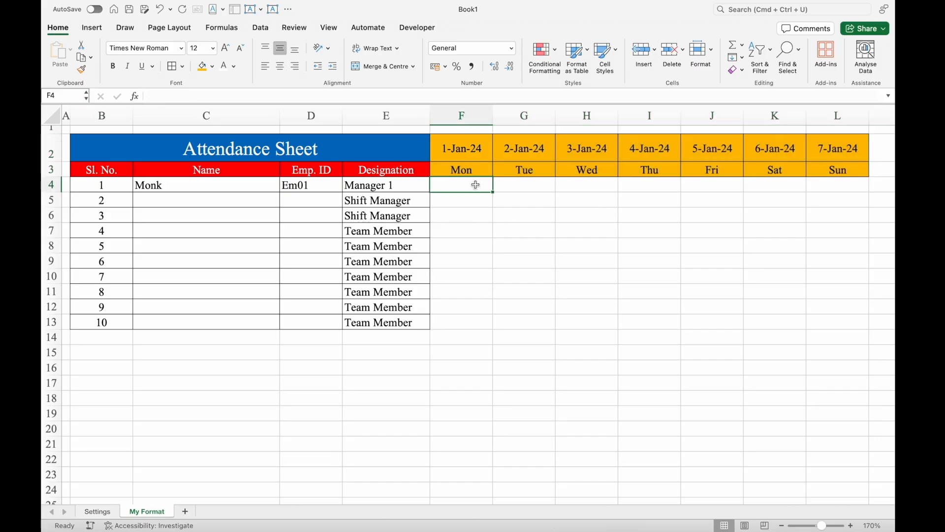
# - Apply all borders to the attendance grid F2:L13
pyautogui.moveTo(461, 149); pyautogui.dragTo(822, 325)
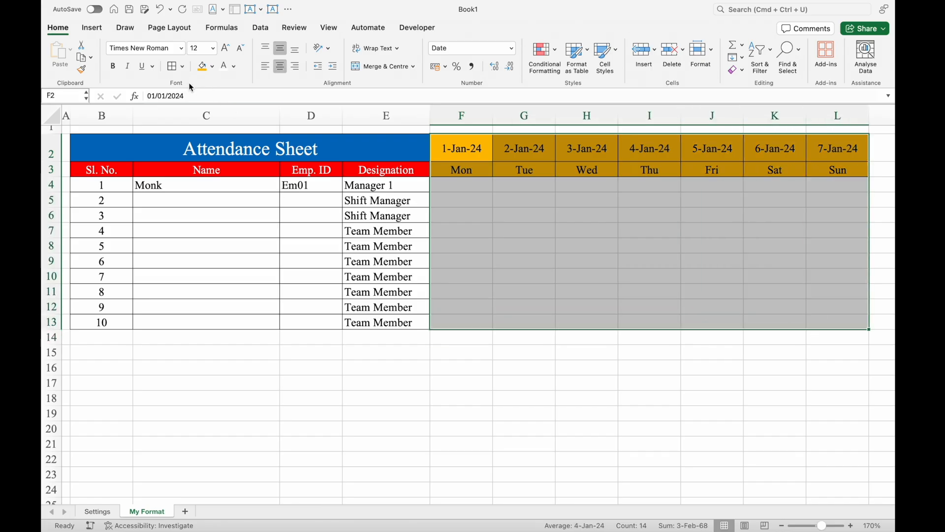
pyautogui.click(173, 66)
pyautogui.click(465, 185)
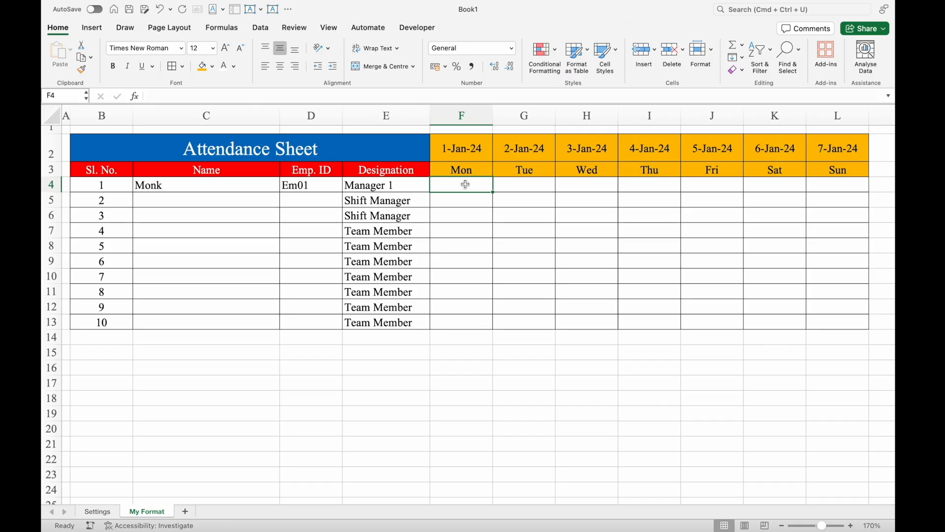
pyautogui.click(404, 185)
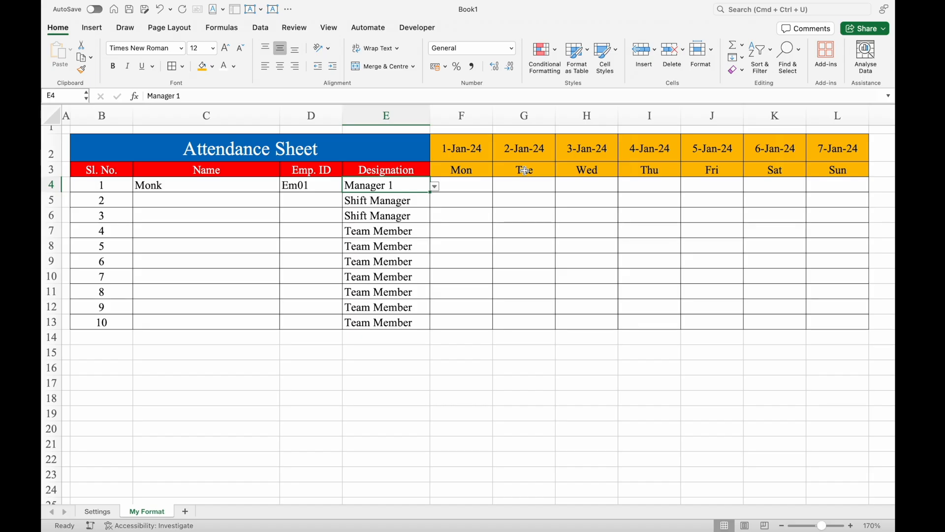
# - Start an Equal To highlight rule on the weekday cells F3:L3 with the value Sat
pyautogui.moveTo(450, 170); pyautogui.dragTo(826, 164)
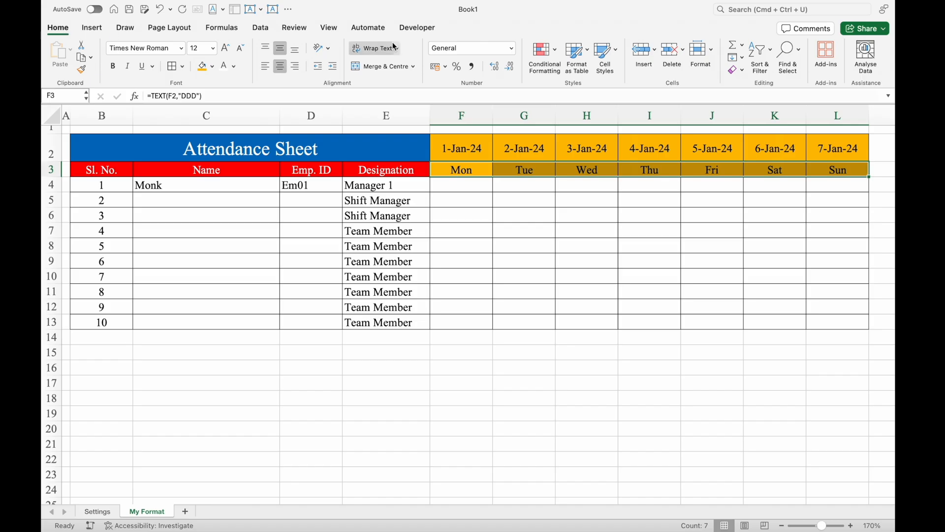
pyautogui.click(557, 53)
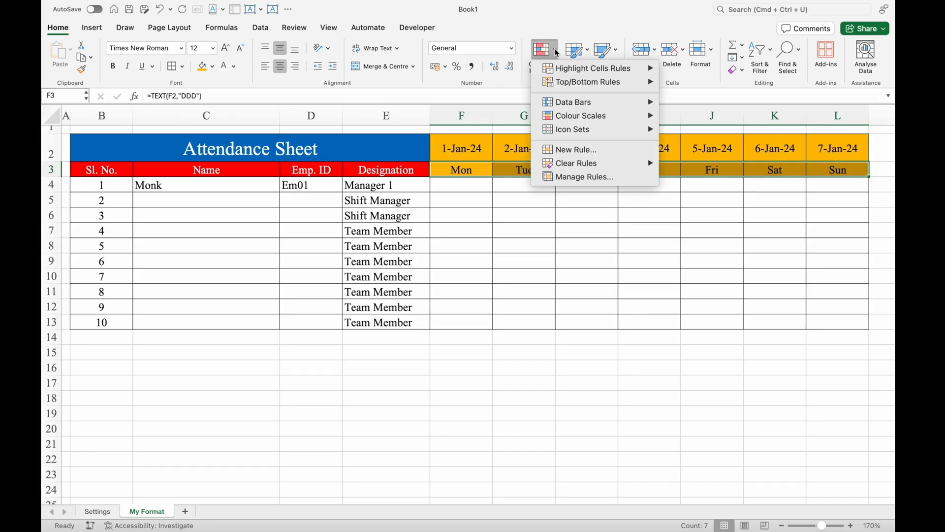
pyautogui.moveTo(597, 71)
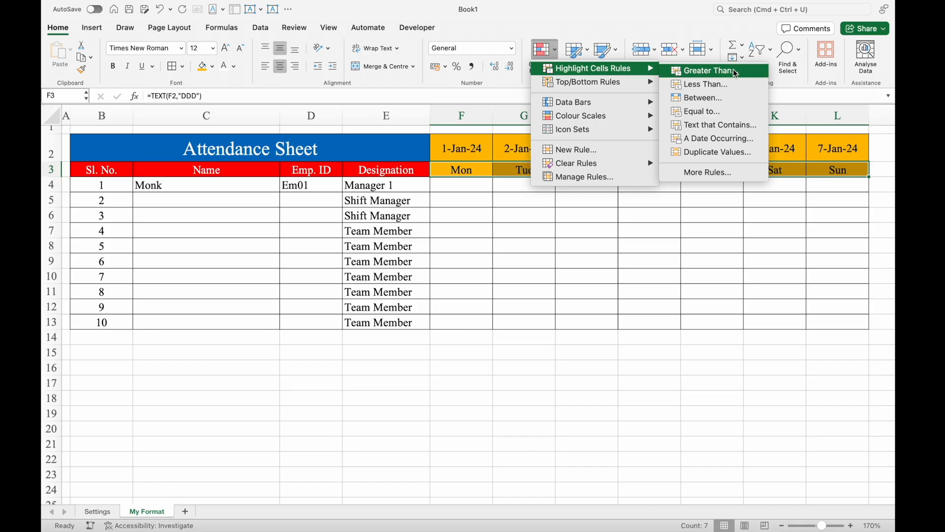
pyautogui.click(737, 112)
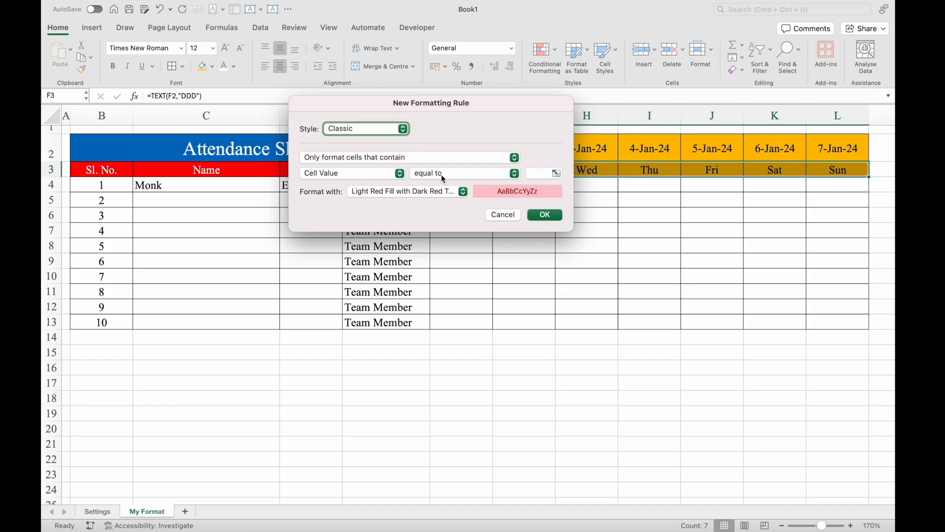
pyautogui.click(542, 173)
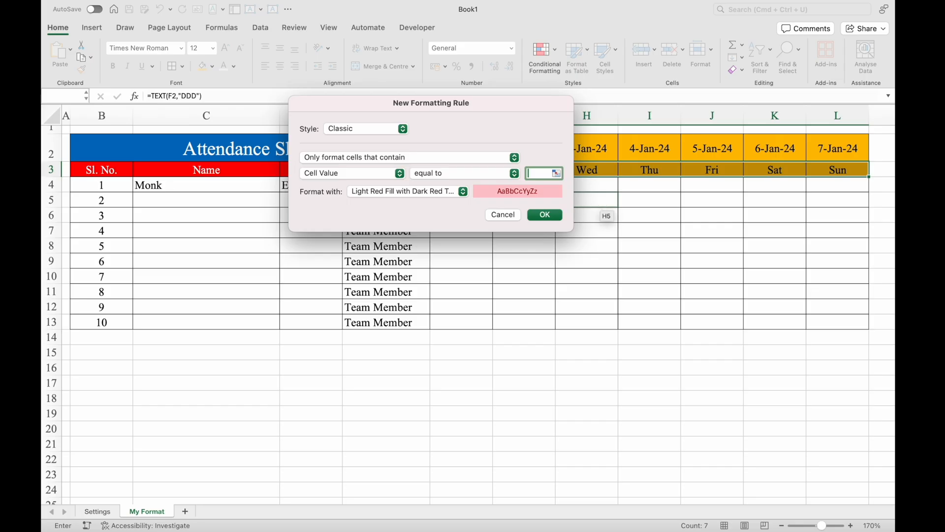
pyautogui.write('Sat')
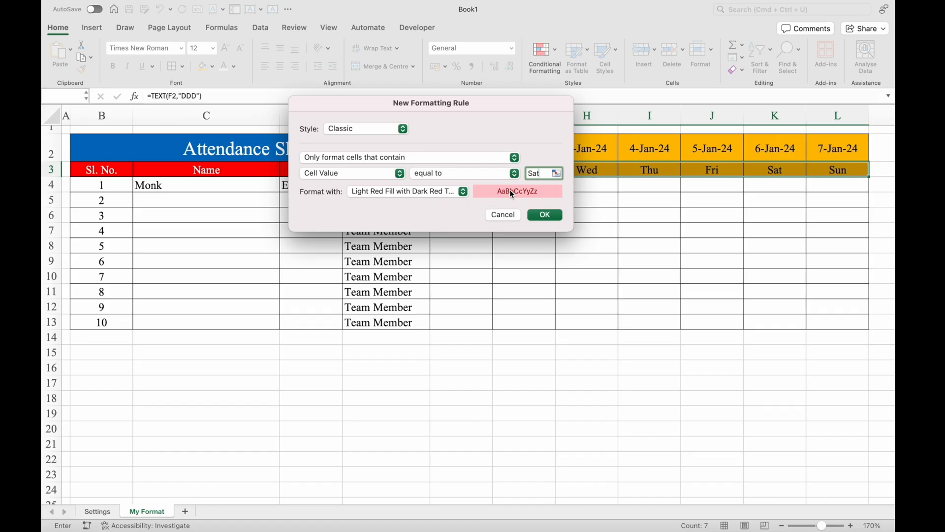
# - Give the Sat rule a custom format with standard red fill and white font, and apply it
pyautogui.click(464, 192)
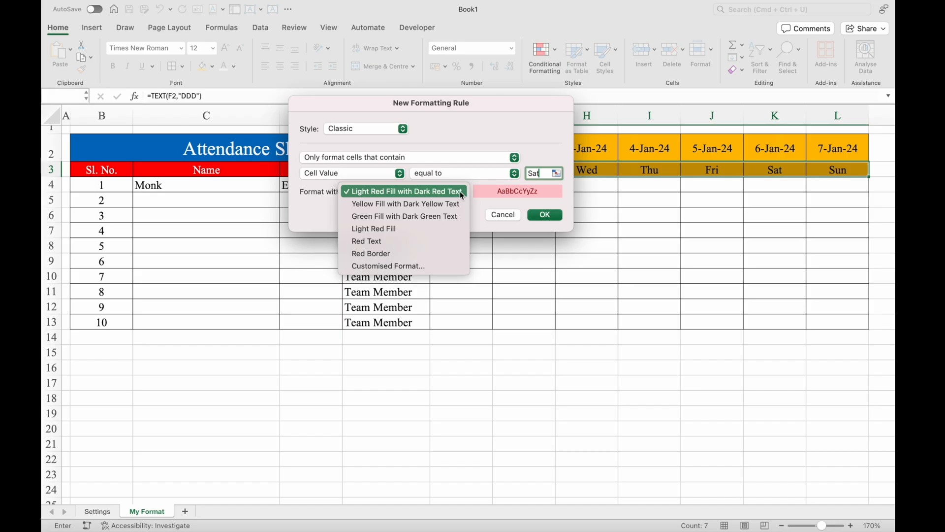
pyautogui.click(389, 266)
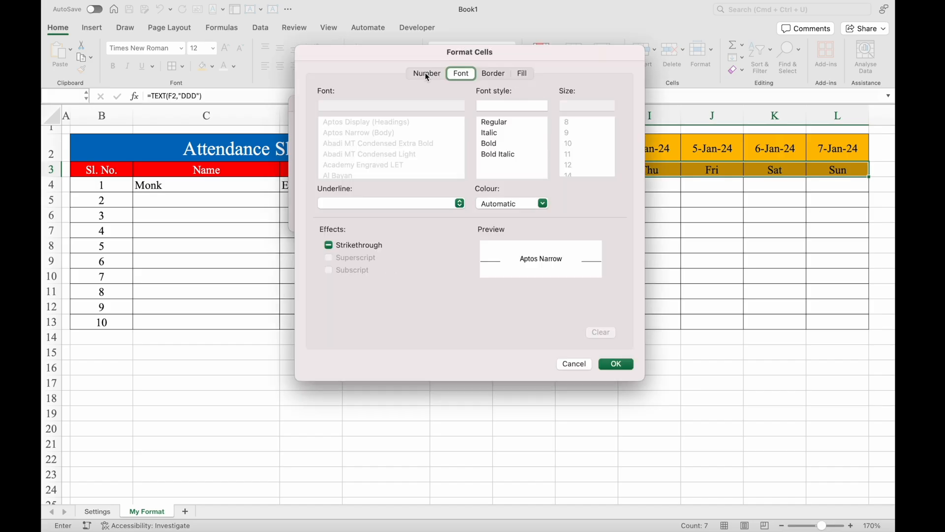
pyautogui.click(523, 74)
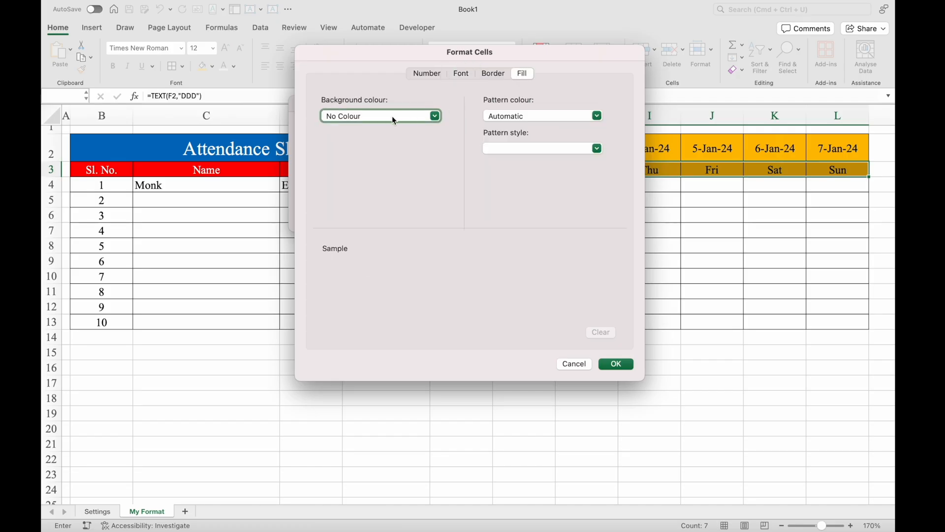
pyautogui.click(435, 117)
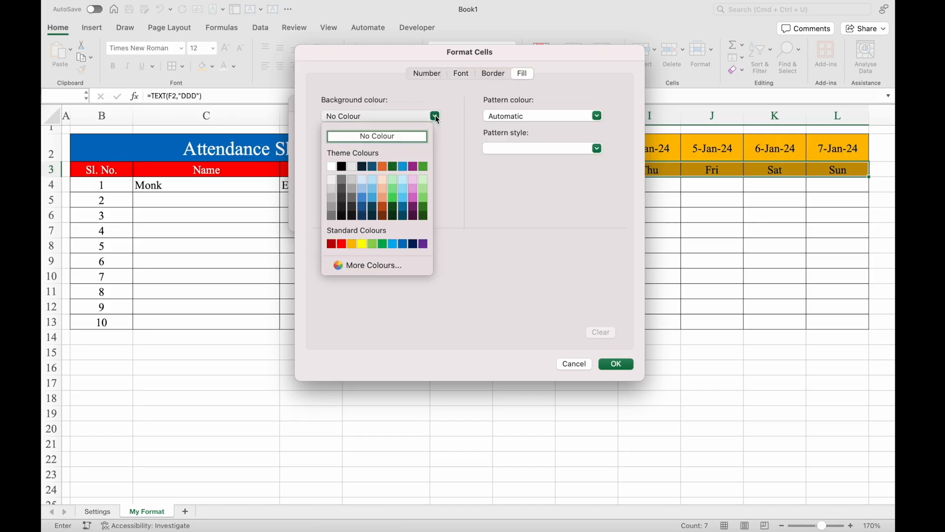
pyautogui.click(343, 243)
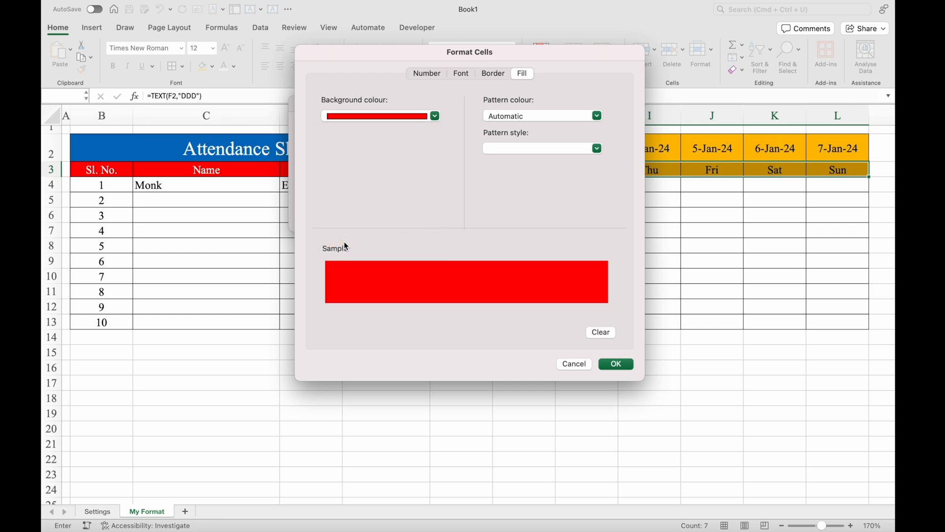
pyautogui.click(460, 73)
pyautogui.click(543, 204)
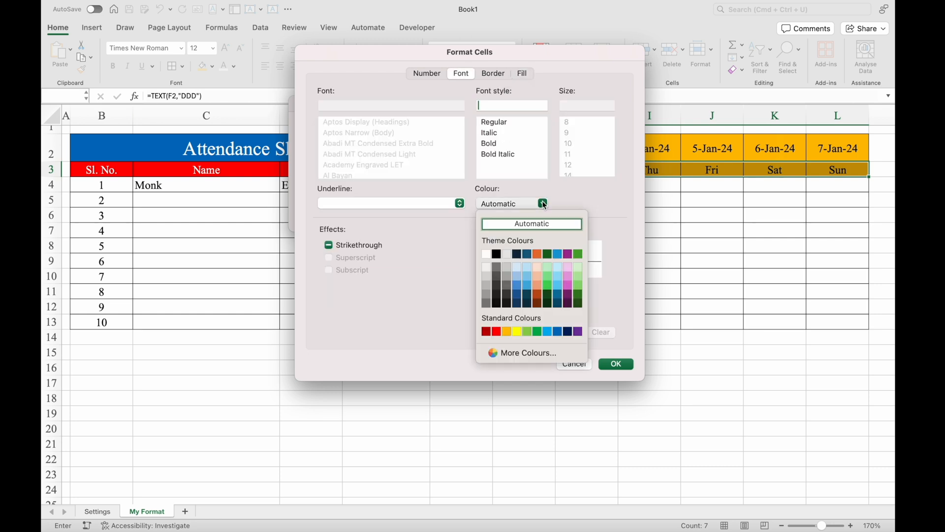
pyautogui.click(486, 254)
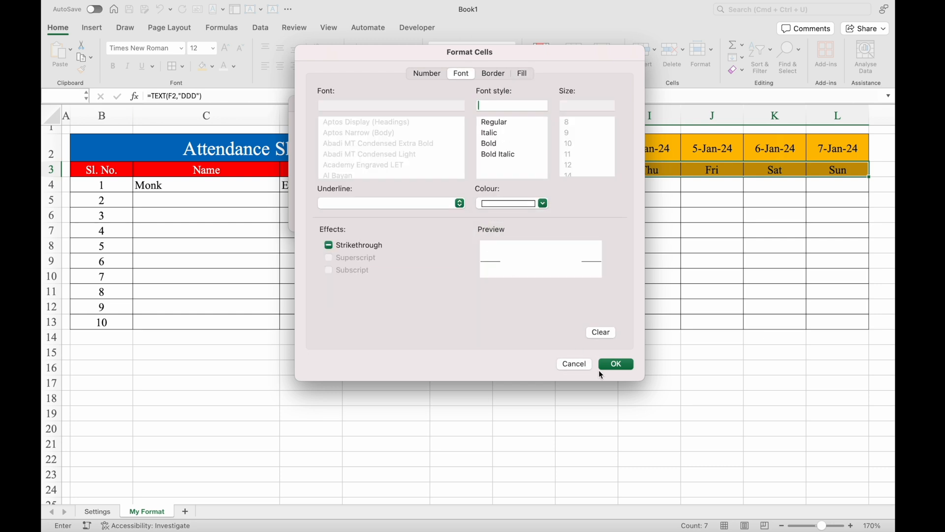
pyautogui.click(615, 364)
pyautogui.click(542, 214)
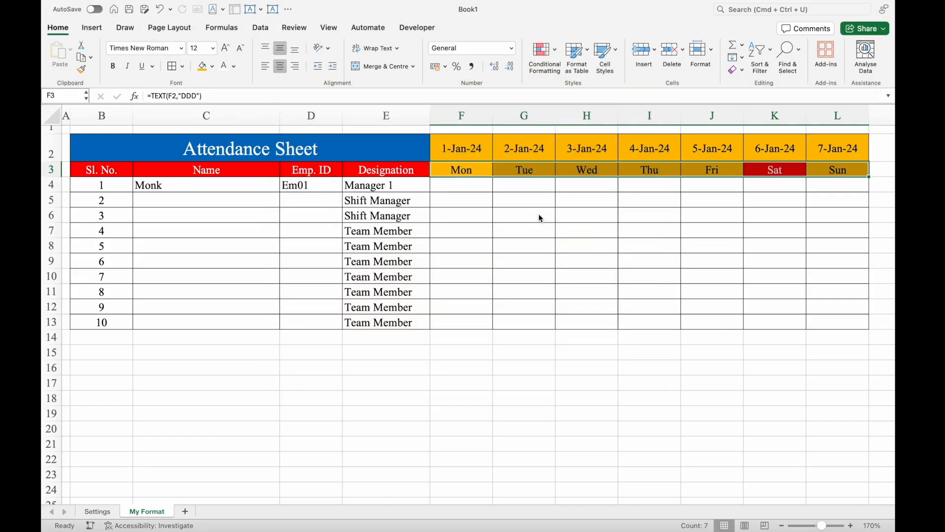
# - Start a second Equal To highlight rule on F3:L3 with the value Sun
pyautogui.click(554, 50)
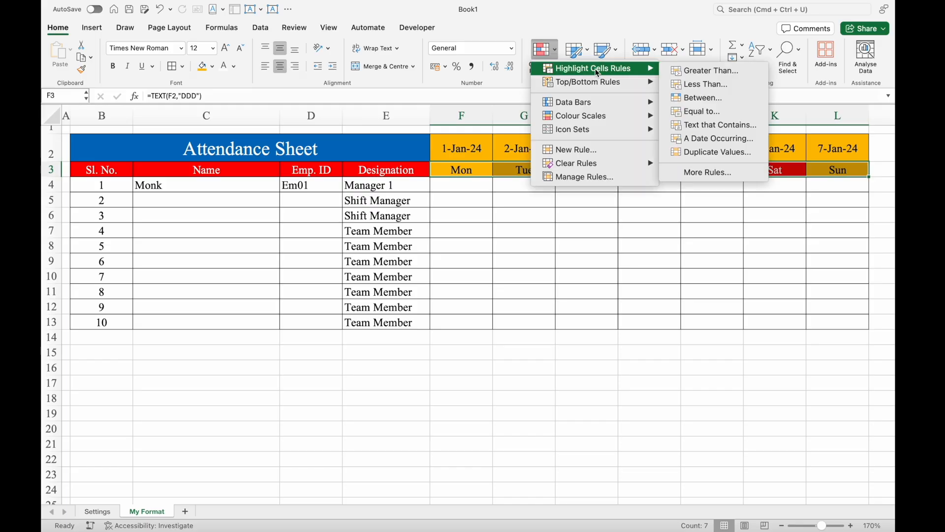
pyautogui.click(707, 112)
pyautogui.click(543, 174)
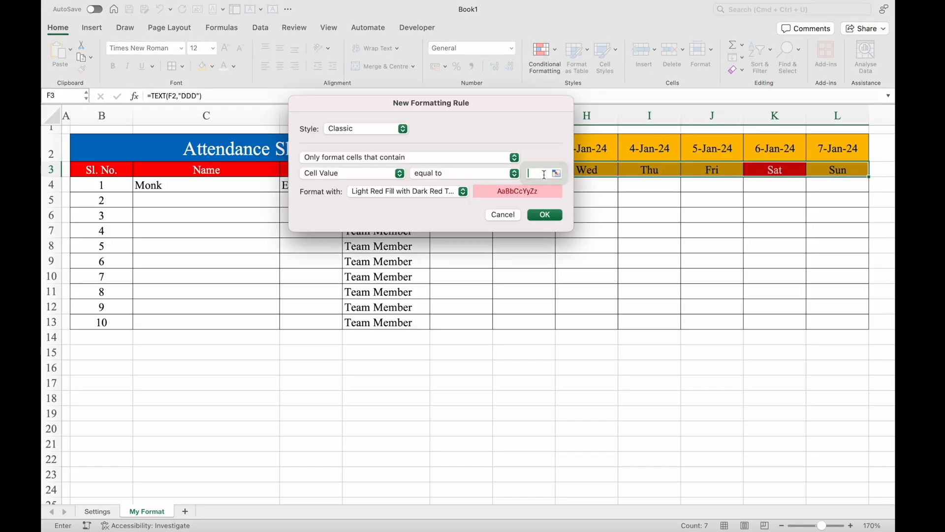
pyautogui.write('Sun')
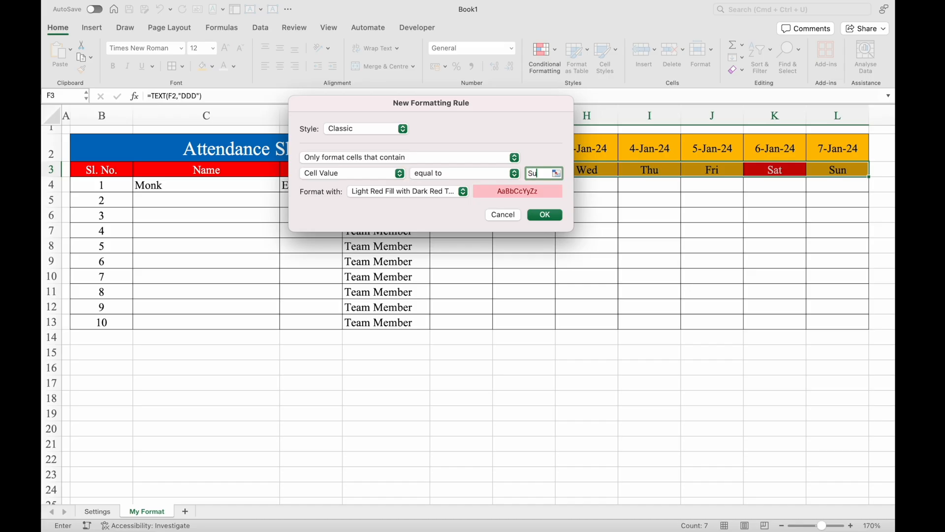
# - Give the Sun rule a custom format with standard red fill and white font, and apply it
pyautogui.click(464, 192)
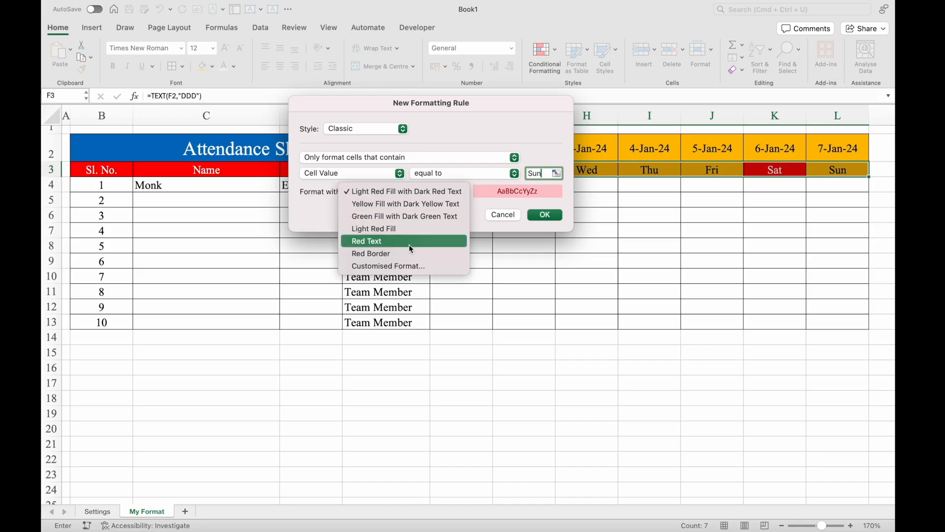
pyautogui.click(409, 264)
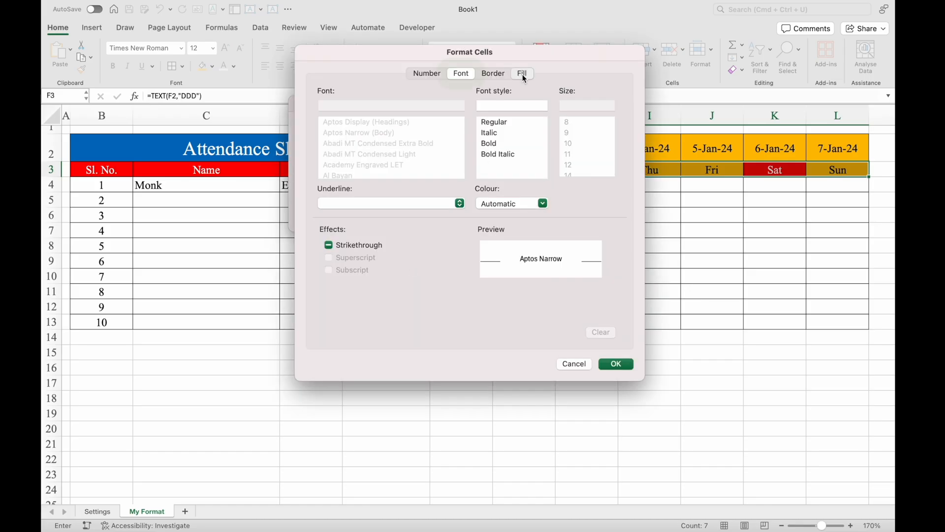
pyautogui.click(523, 74)
pyautogui.click(434, 116)
pyautogui.click(345, 243)
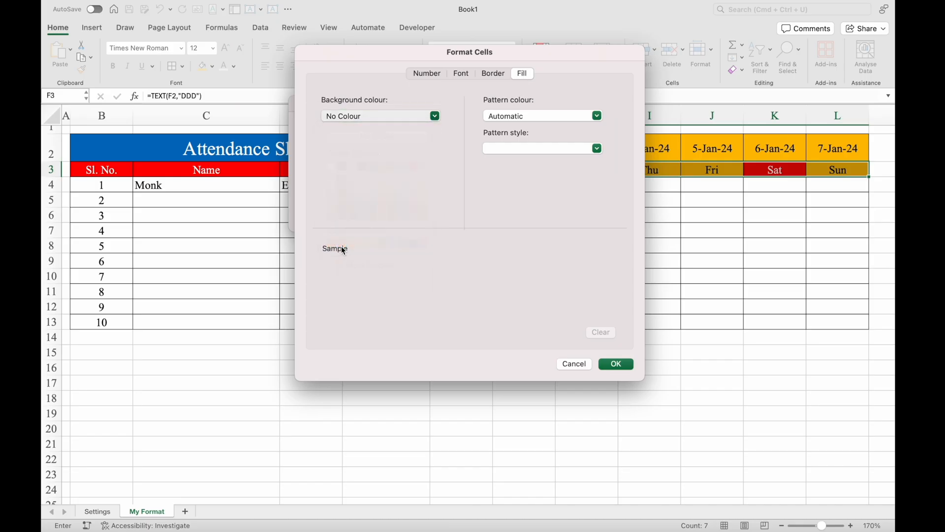
pyautogui.click(460, 73)
pyautogui.click(544, 202)
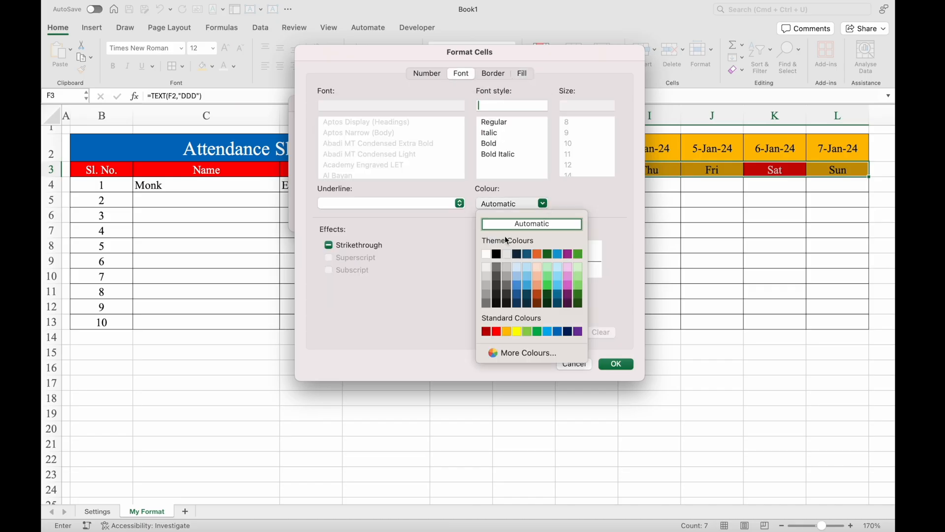
pyautogui.click(488, 256)
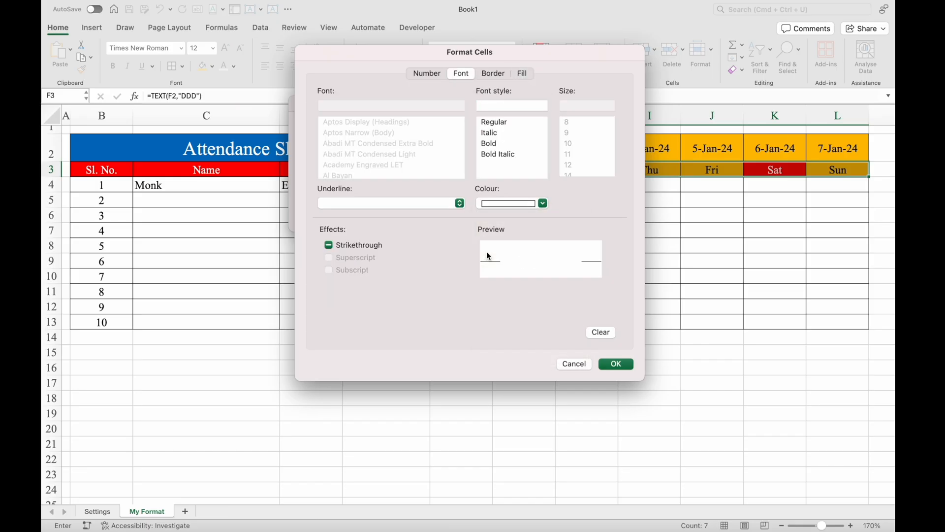
pyautogui.click(616, 363)
pyautogui.click(547, 213)
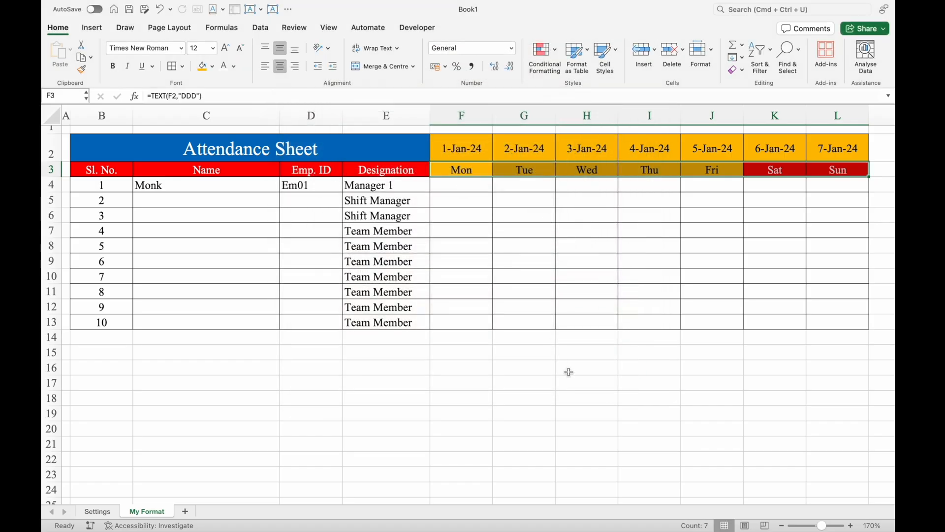
# - Change the start date in F2 to 01/02/2024 to test the weekend highlighting
pyautogui.click(461, 148)
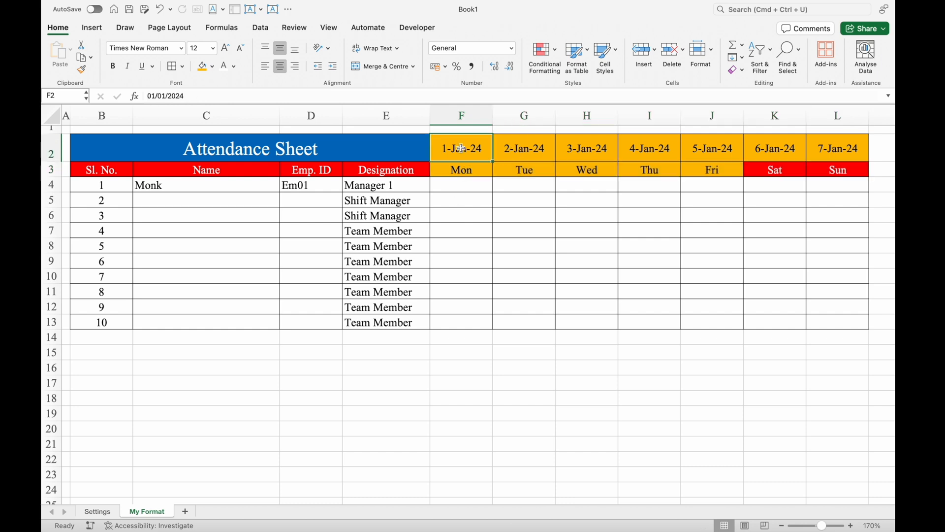
pyautogui.click(165, 96)
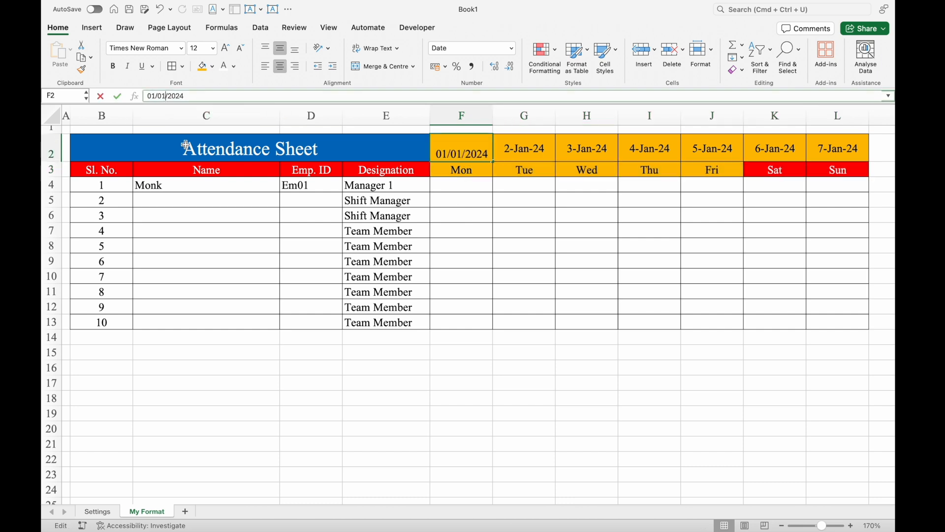
pyautogui.press('BackSpace')
pyautogui.write('2')
pyautogui.press('Return')
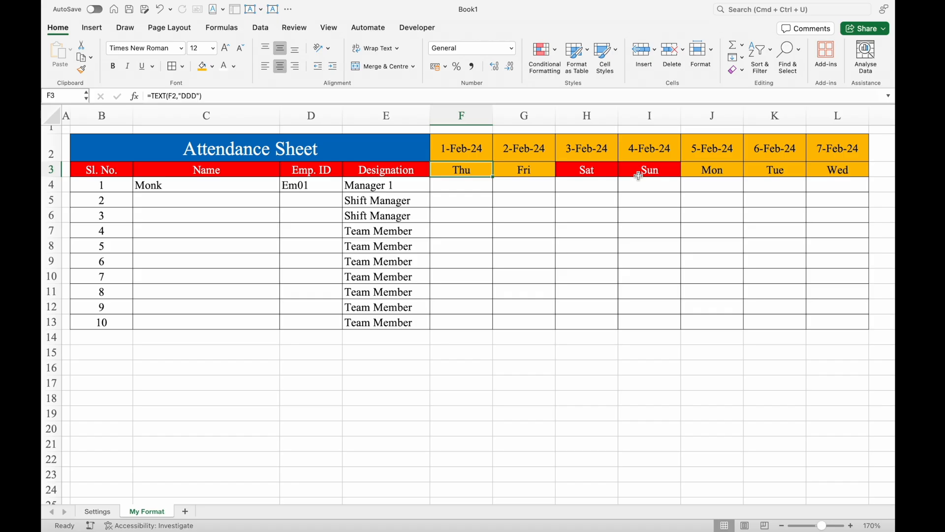
# - Change the start date in F2 to 01/03/2024 to test the weekend highlighting again
pyautogui.click(478, 153)
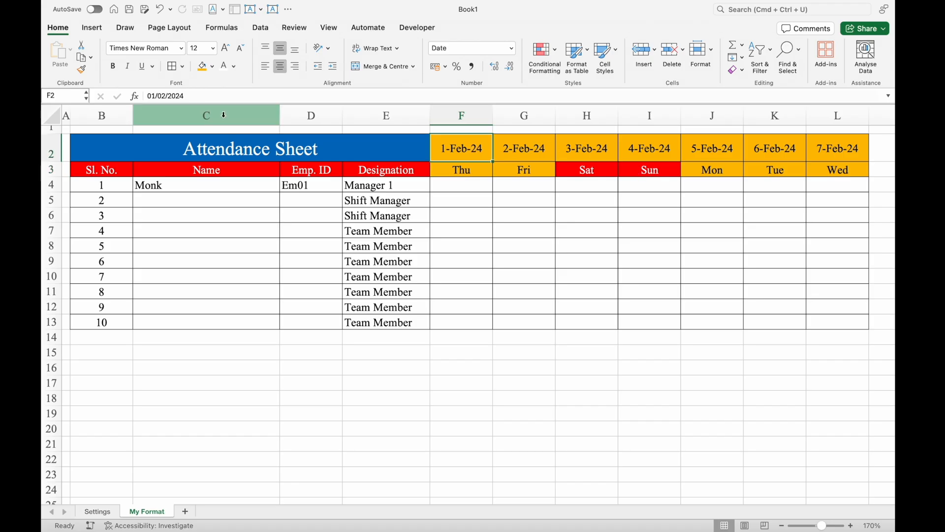
pyautogui.click(166, 96)
pyautogui.press('BackSpace')
pyautogui.write('3')
pyautogui.press('Return')
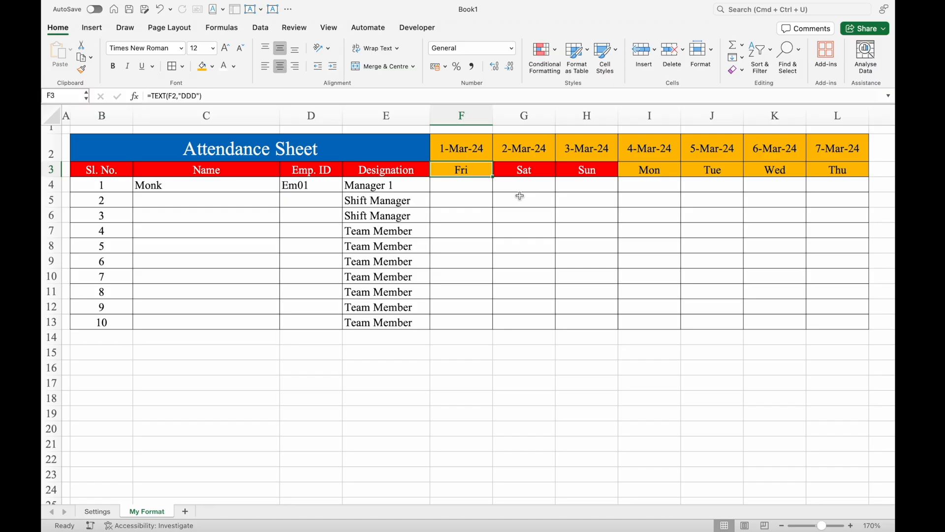
# - Set the start date in F2 to 01/04/2024
pyautogui.click(465, 142)
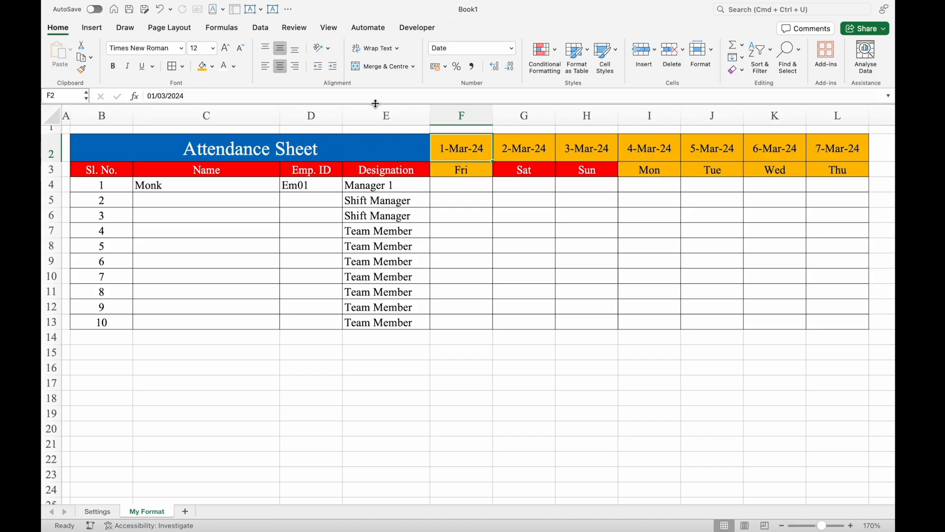
pyautogui.click(166, 96)
pyautogui.press('BackSpace')
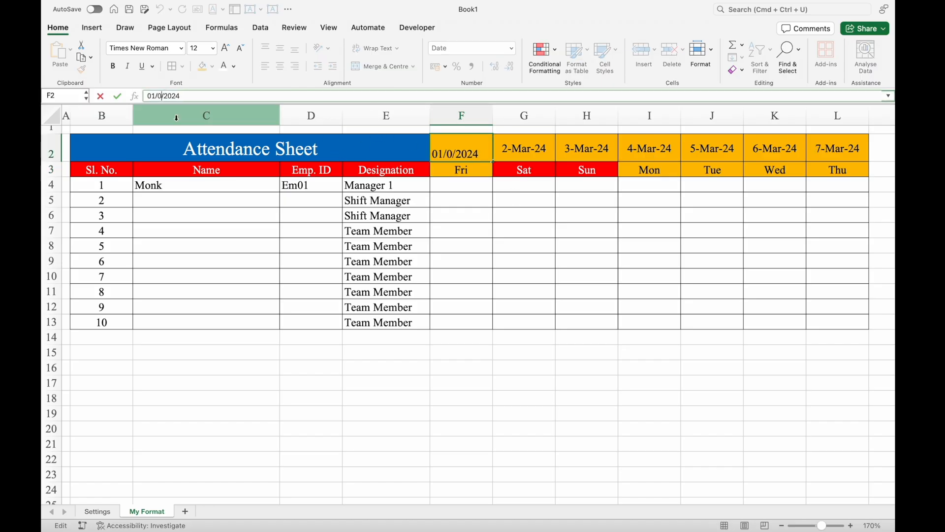
pyautogui.write('4')
pyautogui.press('Return')
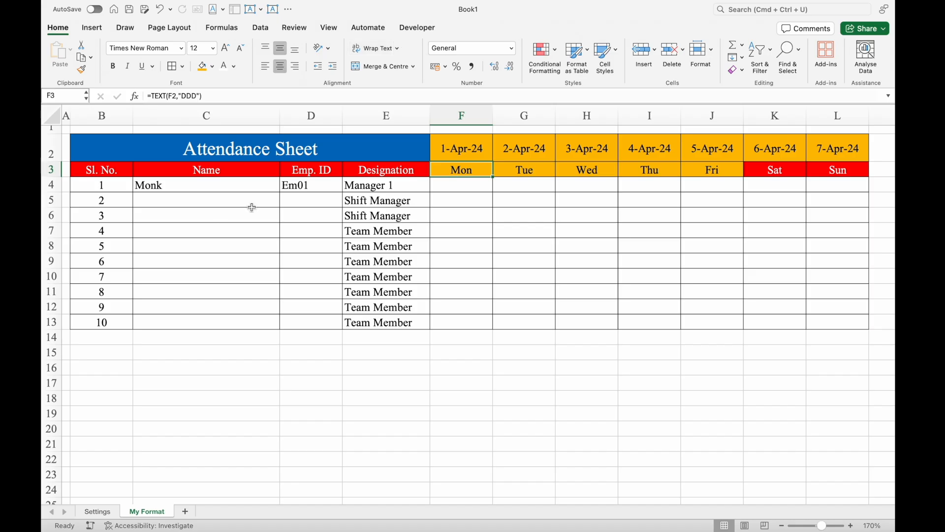
# - Replace the Emp. ID header in D3 with "Employee Full ID"
pyautogui.click(326, 170)
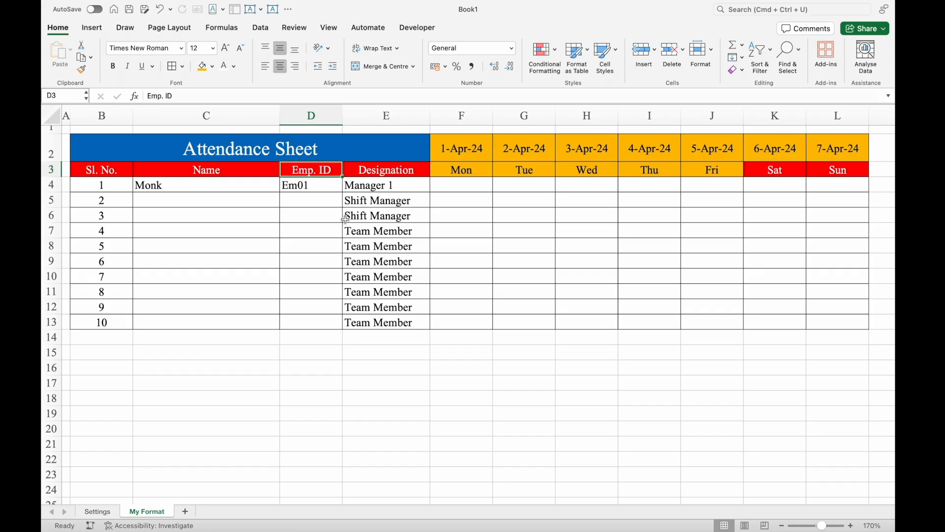
pyautogui.press('Delete')
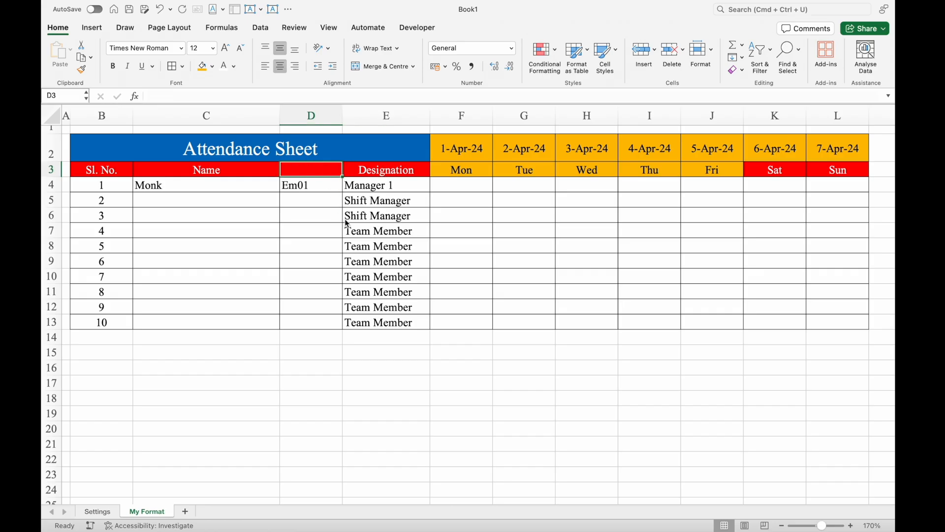
pyautogui.write('Employee')
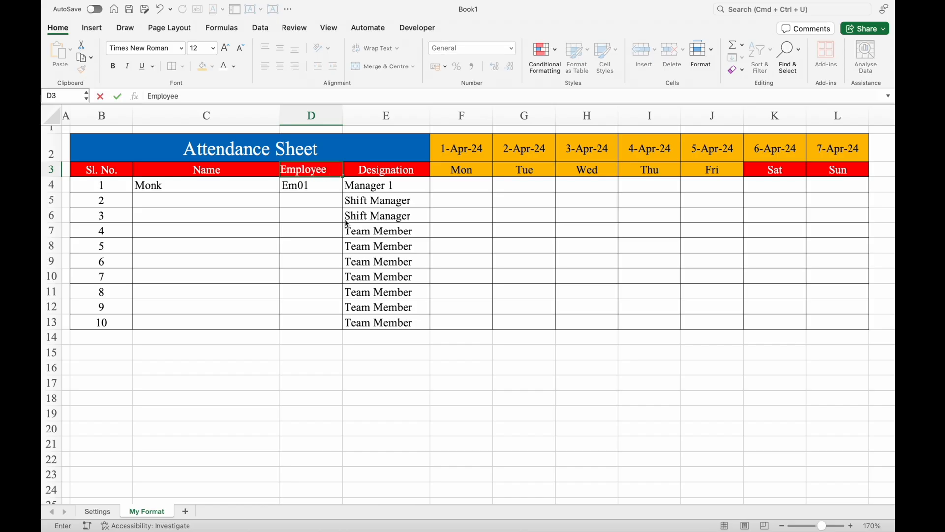
pyautogui.write(' Full ID')
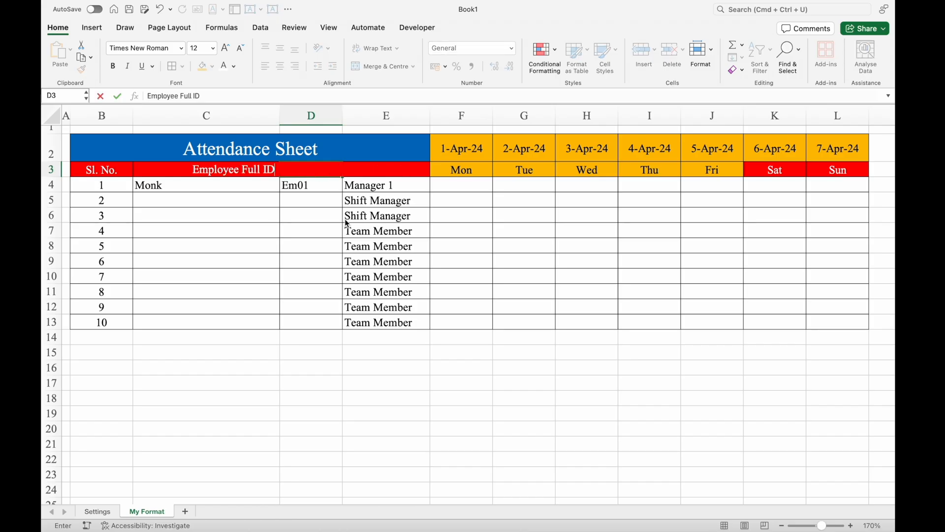
pyautogui.press('Return')
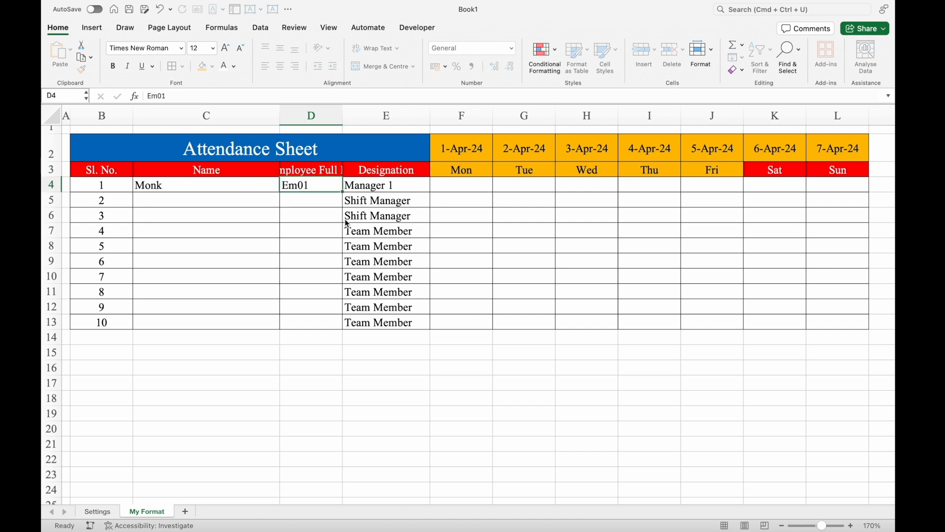
# - Try wrapping the header text in D3 and widening column D, and undo both changes
pyautogui.click(326, 169)
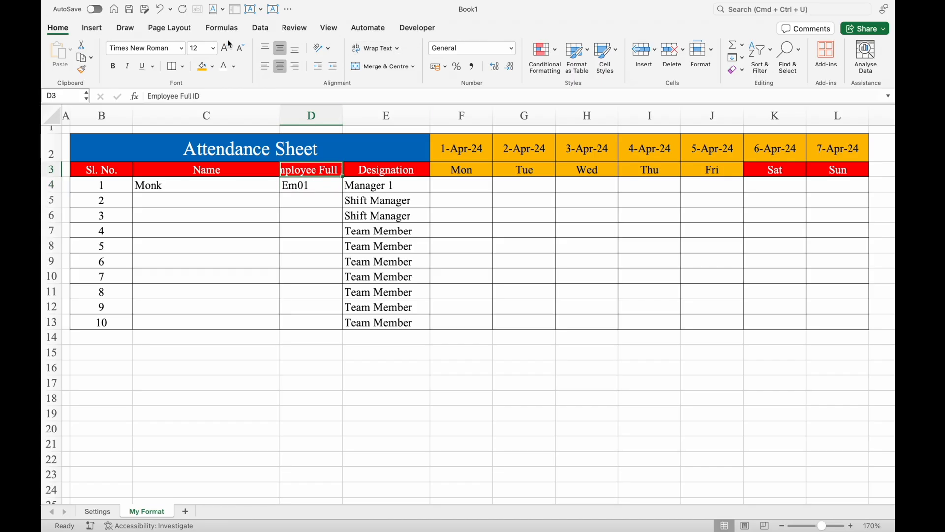
pyautogui.click(382, 49)
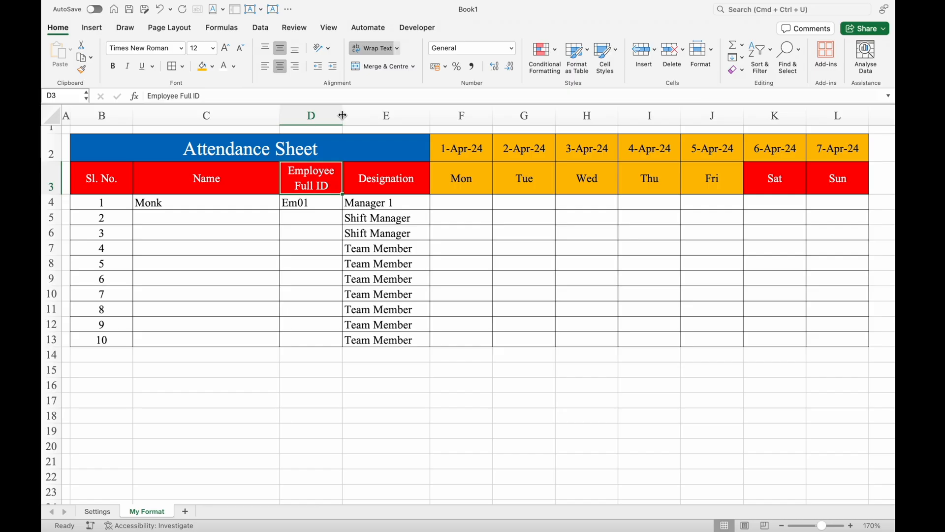
pyautogui.moveTo(343, 116); pyautogui.dragTo(429, 116)
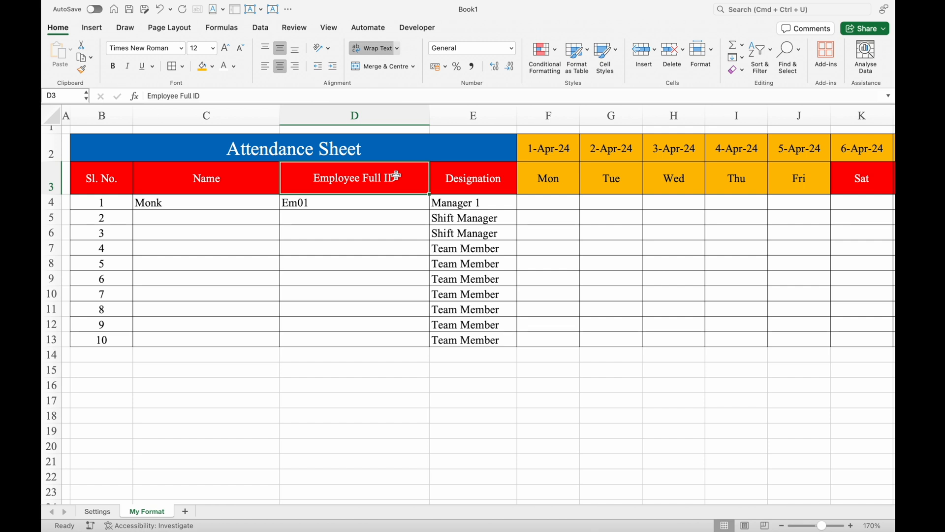
pyautogui.press('super+z')
pyautogui.press('super+z')
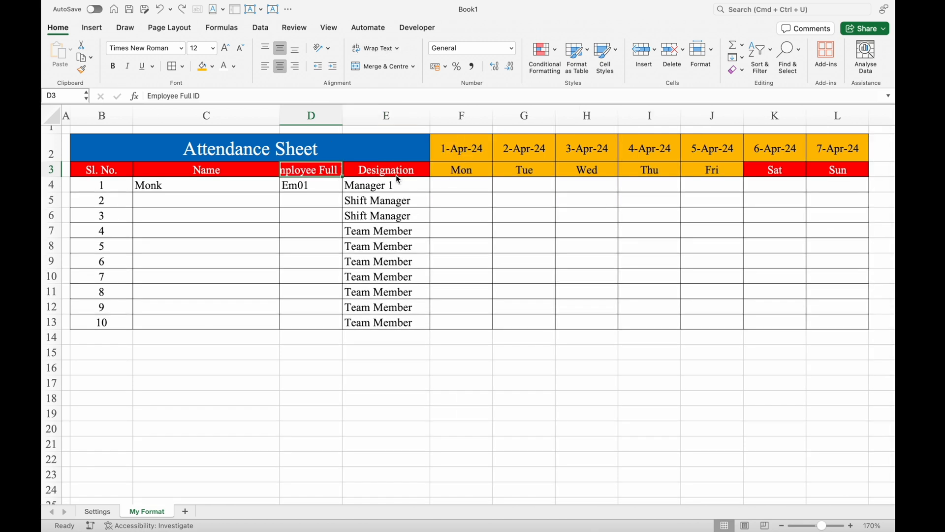
# - Re-enter the header in D3 as "Employee Full" with a manual line break before "ID No."
pyautogui.press('Delete')
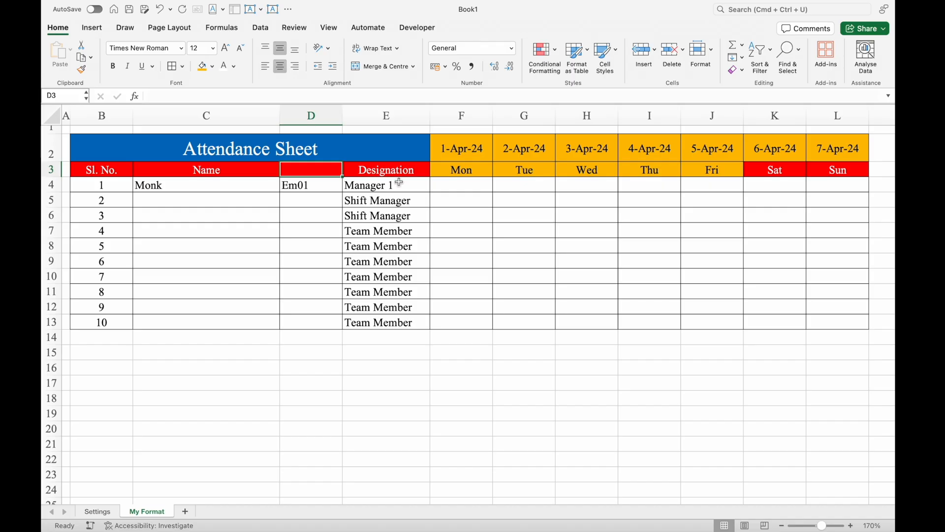
pyautogui.write('Employee')
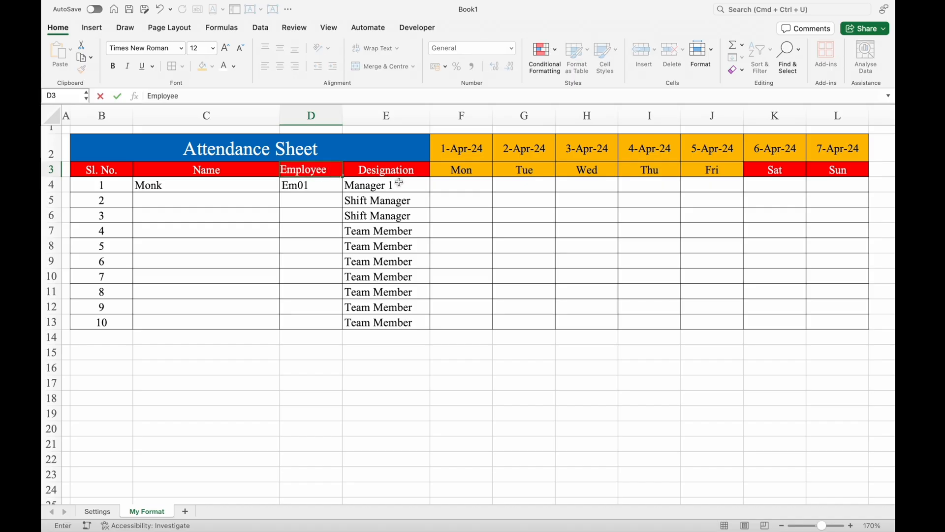
pyautogui.write(' Full')
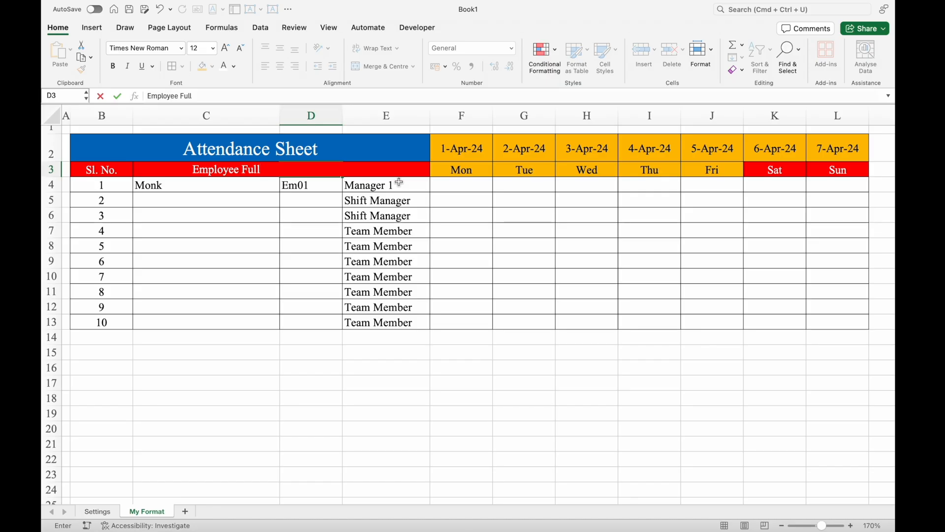
pyautogui.hotkey('alt', 'Return')
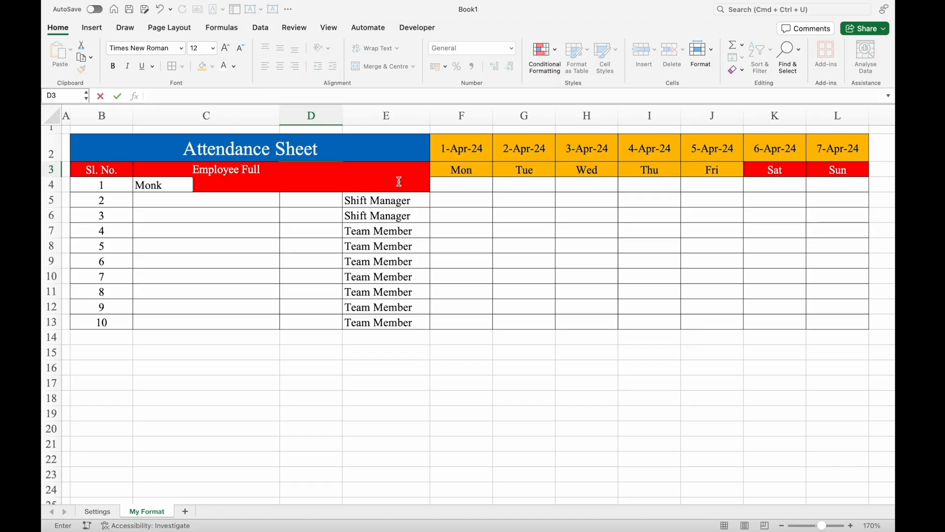
pyautogui.write('ID No.')
pyautogui.press('Return')
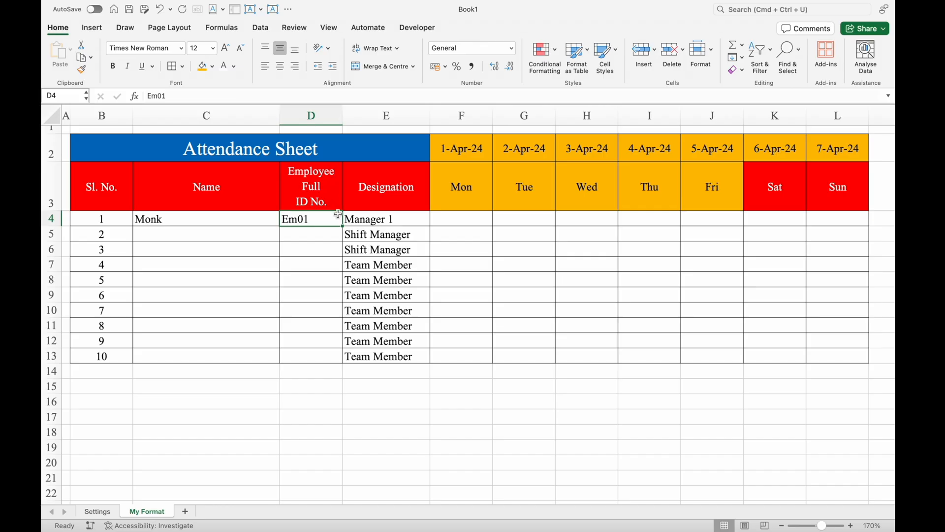
# - Try wider widths for column D to test the header's line break, and autofit the column to its contents
pyautogui.moveTo(342, 117); pyautogui.dragTo(360, 117)
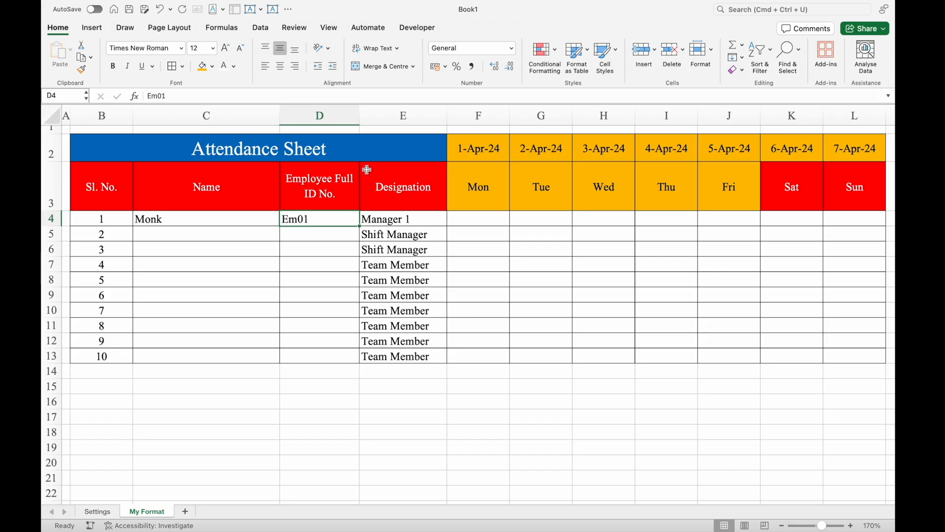
pyautogui.moveTo(360, 115); pyautogui.dragTo(583, 150)
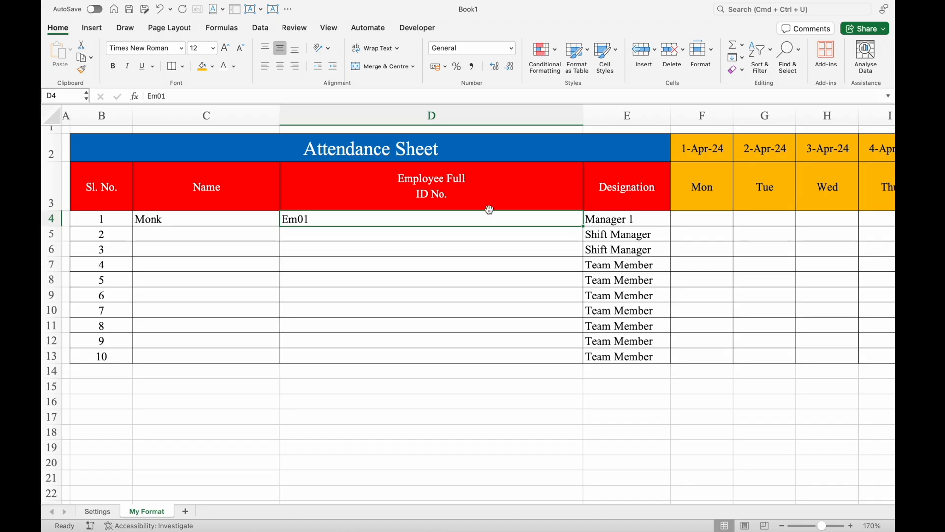
pyautogui.doubleClick(584, 112)
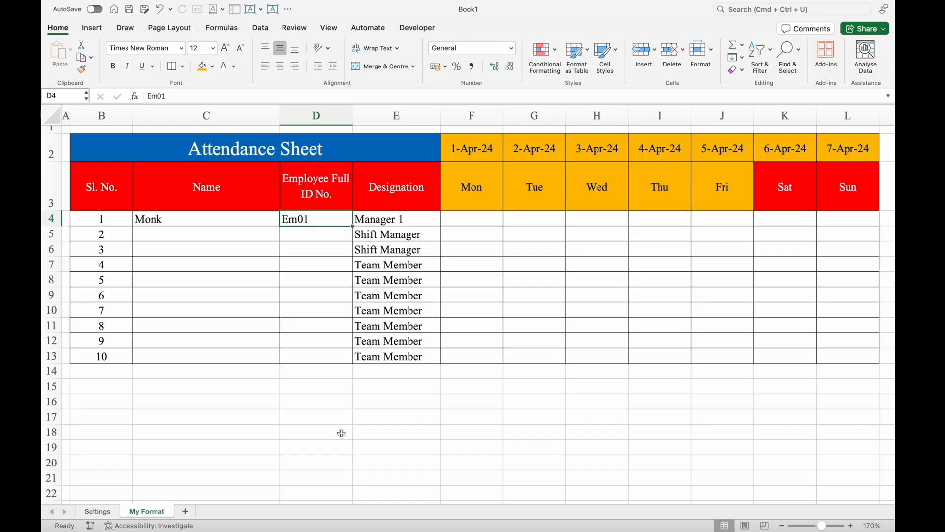
# - Hide the gridlines on the My Format sheet
pyautogui.click(329, 29)
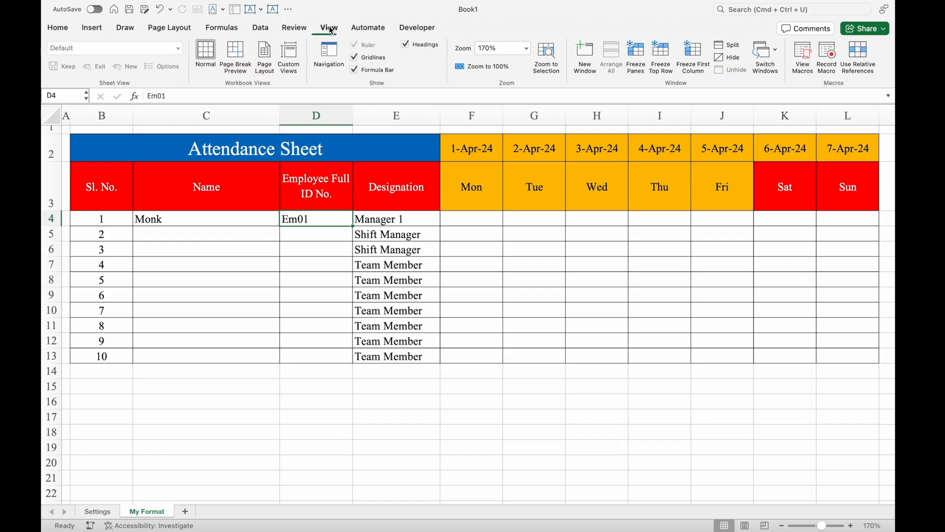
pyautogui.click(354, 57)
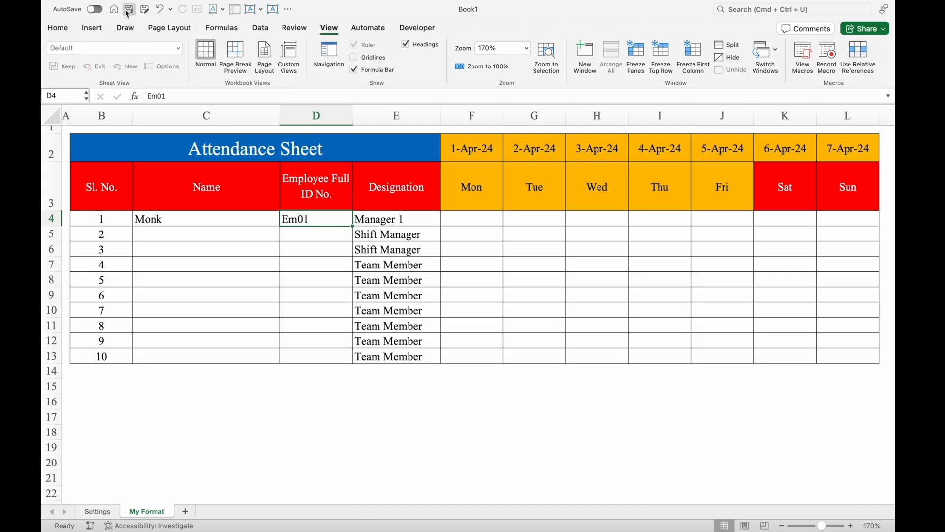
pyautogui.click(60, 28)
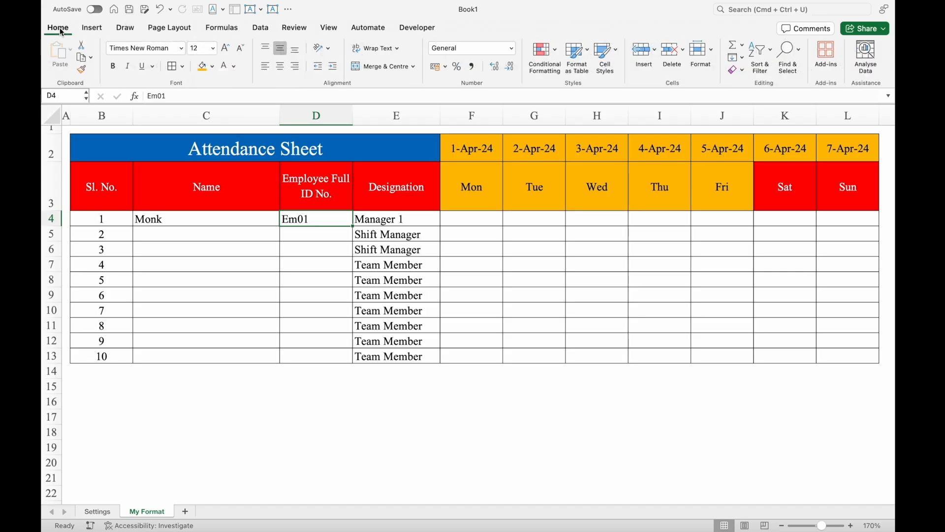
# - Save the workbook to the Desktop as "My Format" in Excel Workbook (.xlsx) format
pyautogui.click(130, 10)
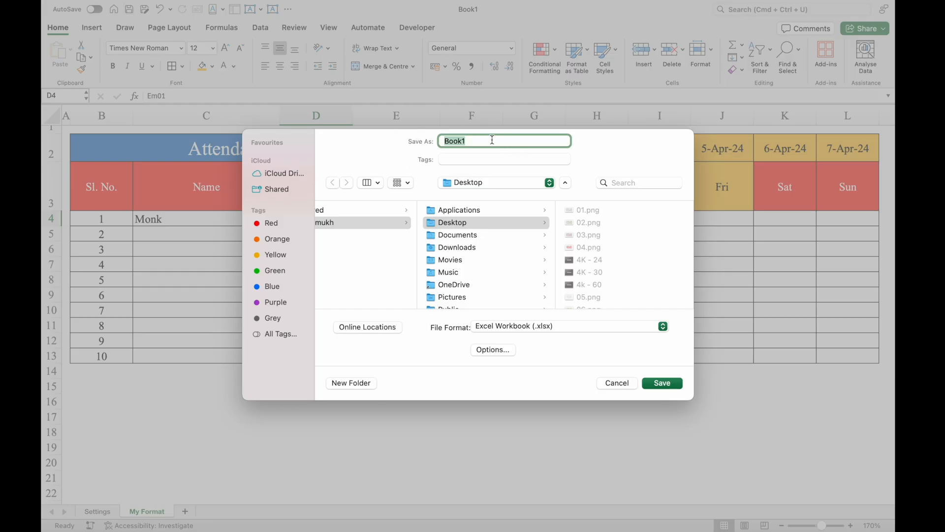
pyautogui.write('My Format')
pyautogui.click(667, 380)
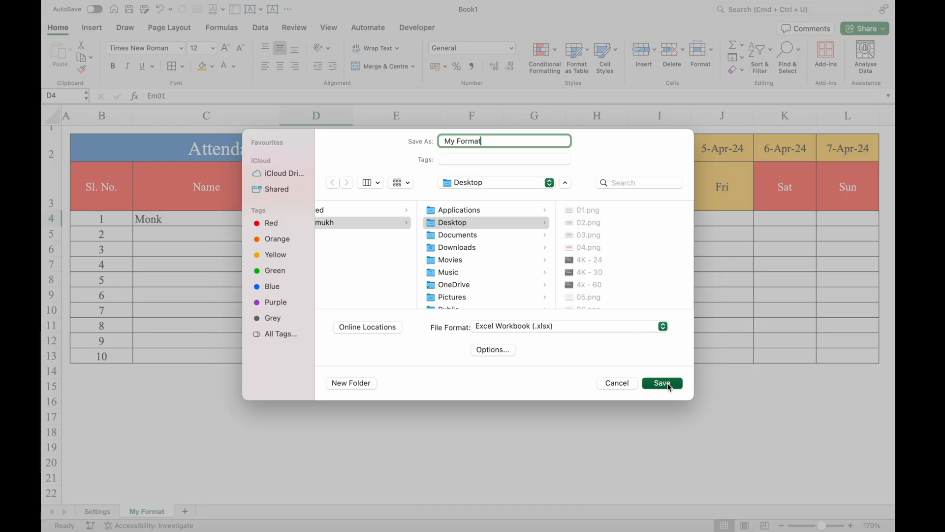
pyautogui.click(436, 395)
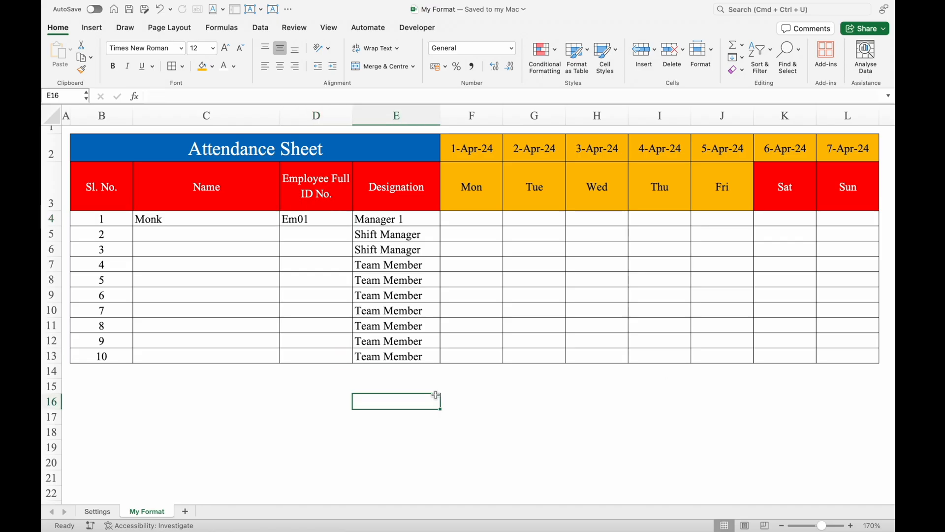